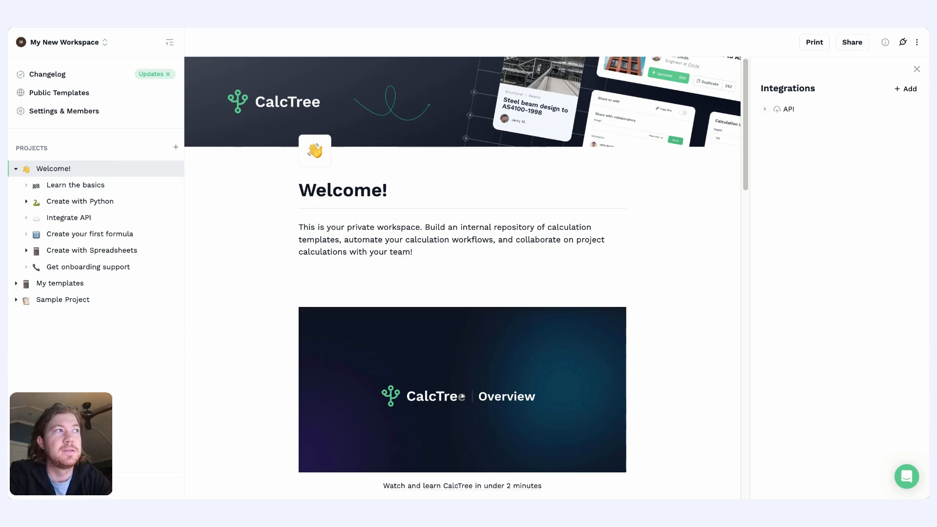
- Look over the Welcome page and the list of available workspaces
scroll(462, 278, down, 4)
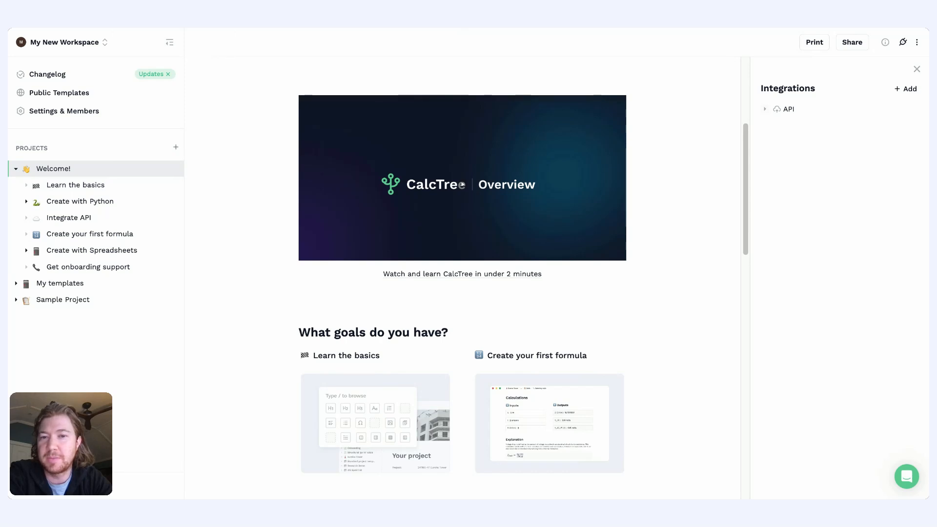
scroll(463, 278, up, 4)
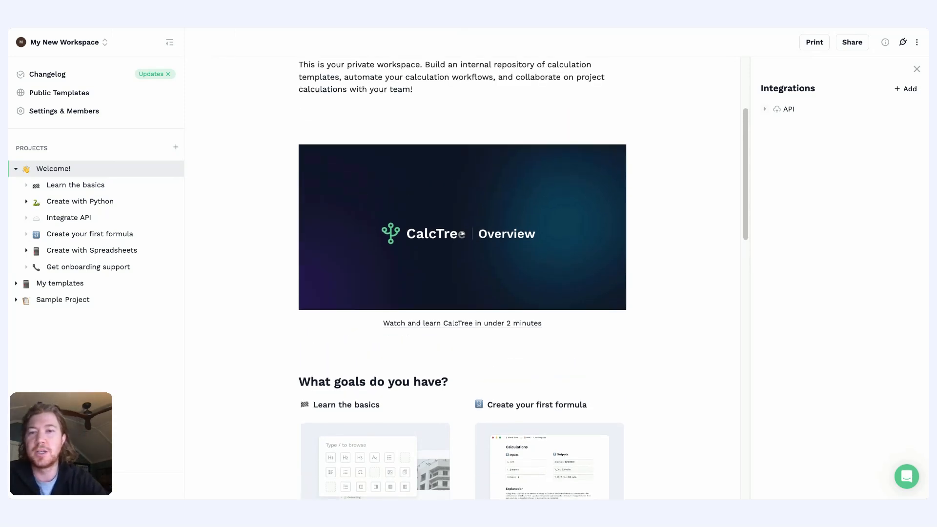
scroll(462, 278, down, 1)
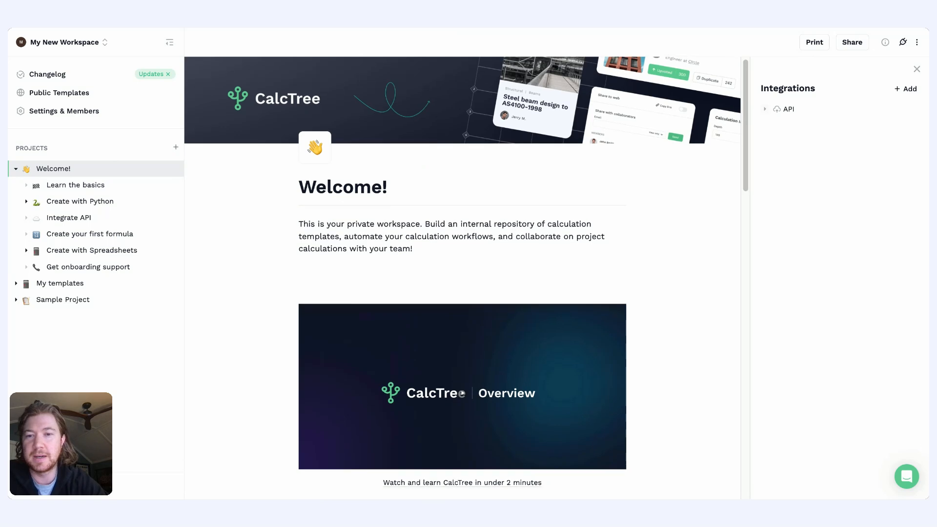
scroll(462, 278, up, 1)
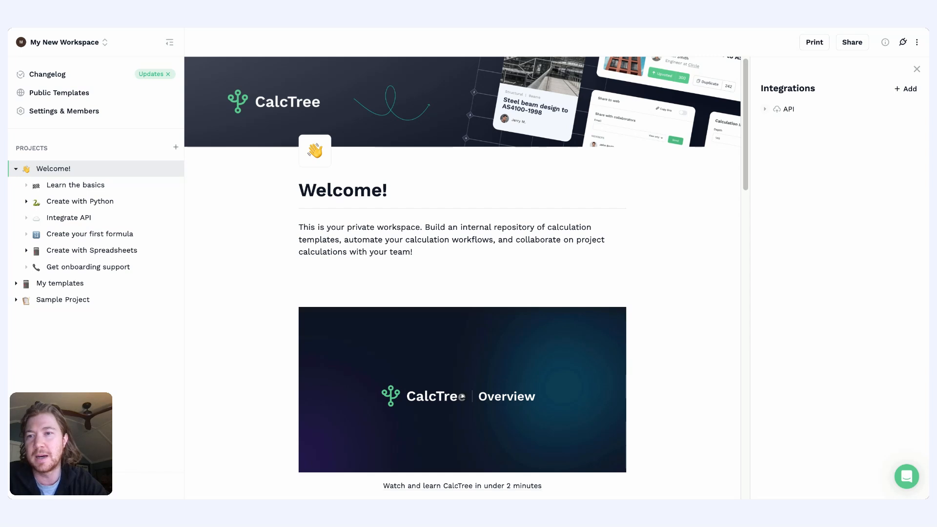
click(63, 42)
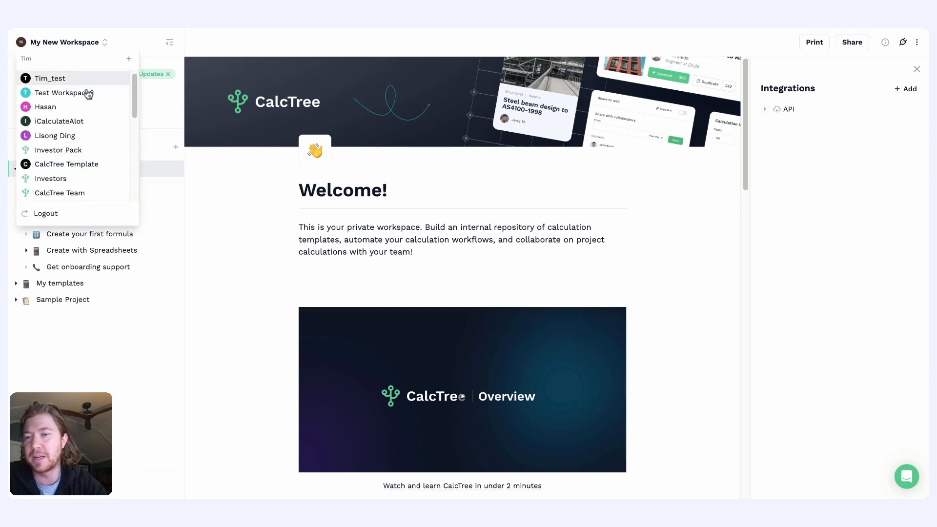
scroll(88, 93, down, 2)
scroll(88, 93, down, 5)
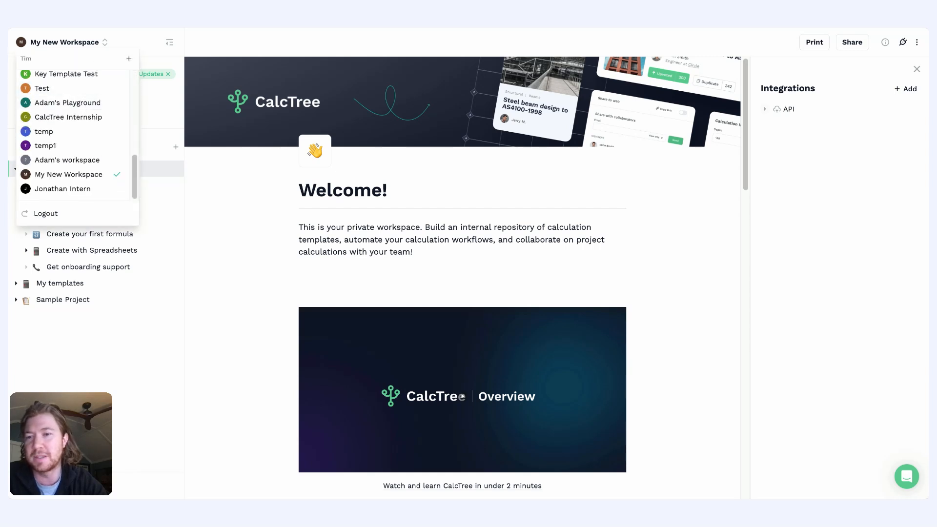
click(115, 379)
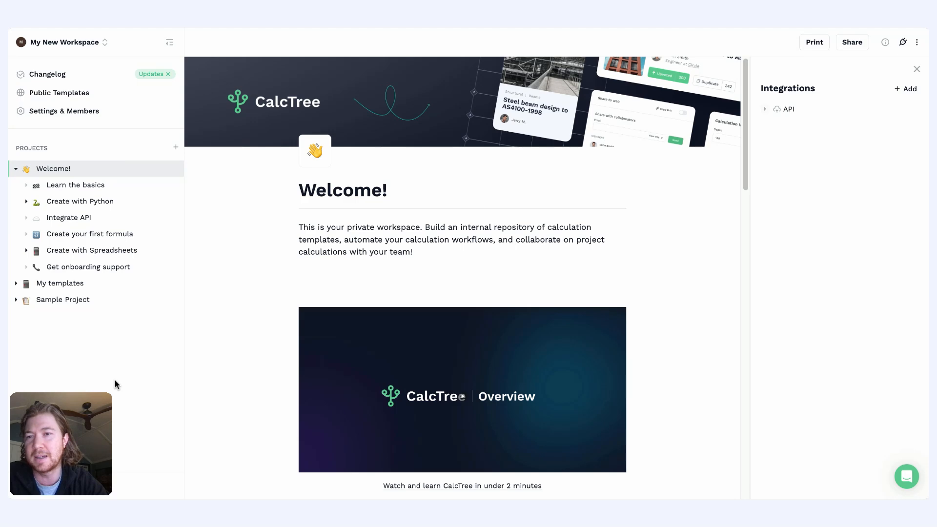
- Expand the My templates project and widen the sidebar to fit the full template names
click(17, 284)
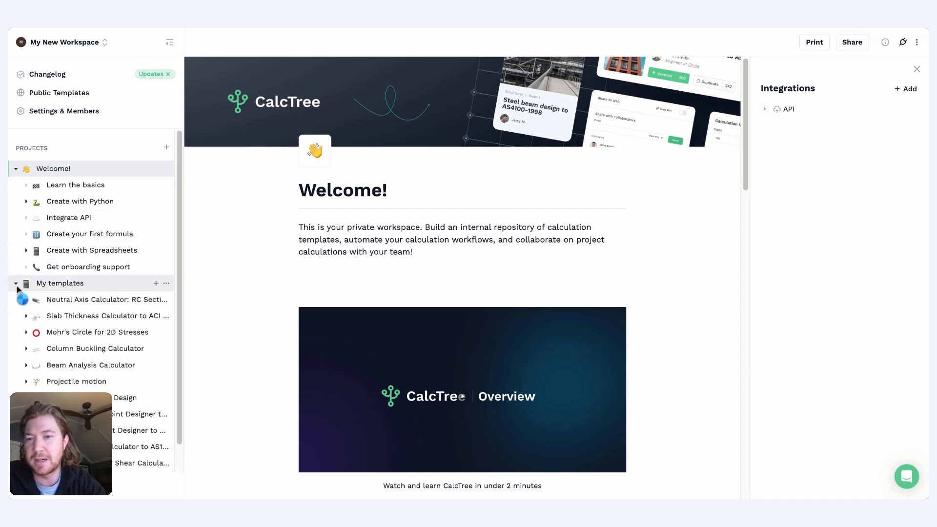
scroll(34, 331, down, 1)
scroll(36, 332, up, 1)
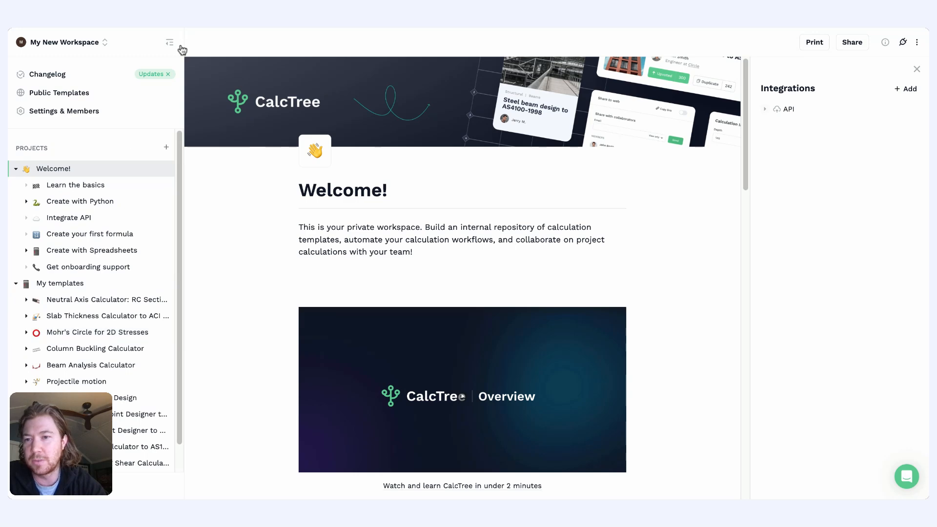
drag(184, 45, 237, 45)
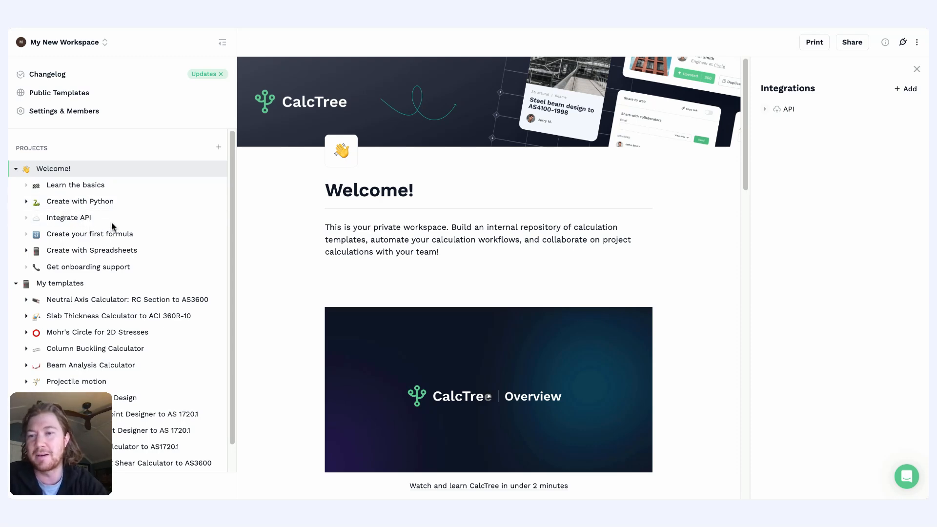
- Collapse the Welcome!, Sample Project and My templates entries in the project tree
scroll(117, 227, down, 1)
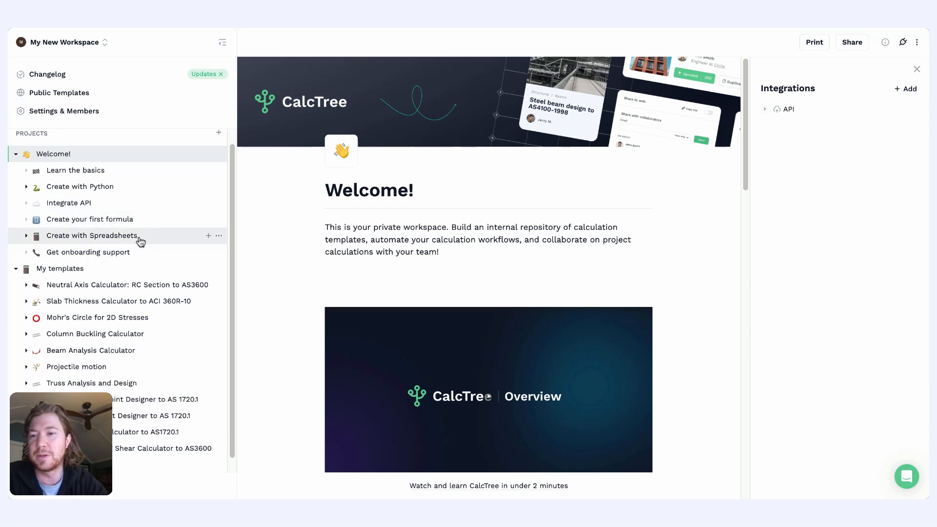
scroll(126, 239, up, 1)
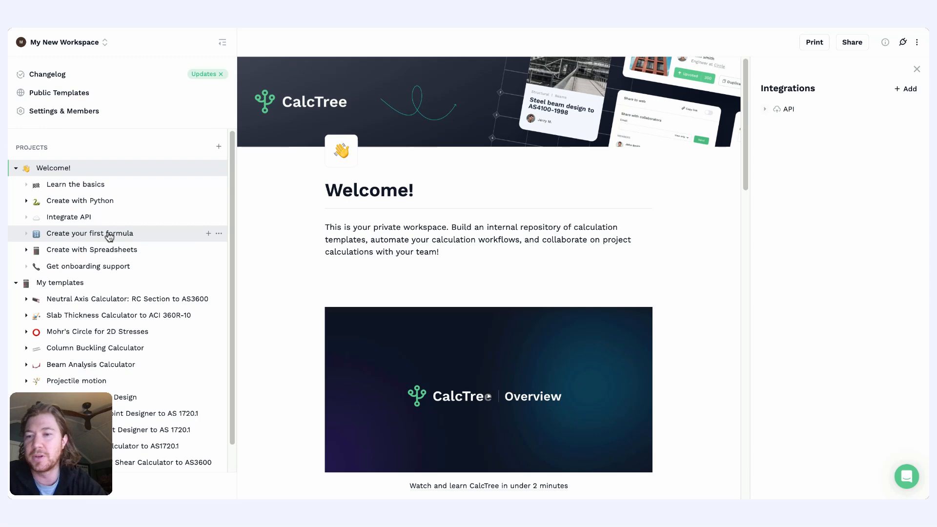
scroll(35, 168, down, 1)
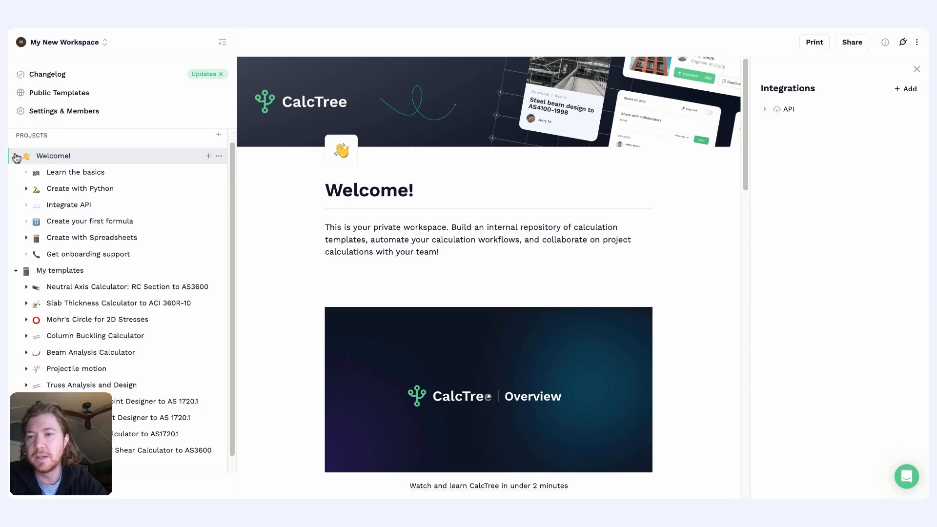
click(16, 155)
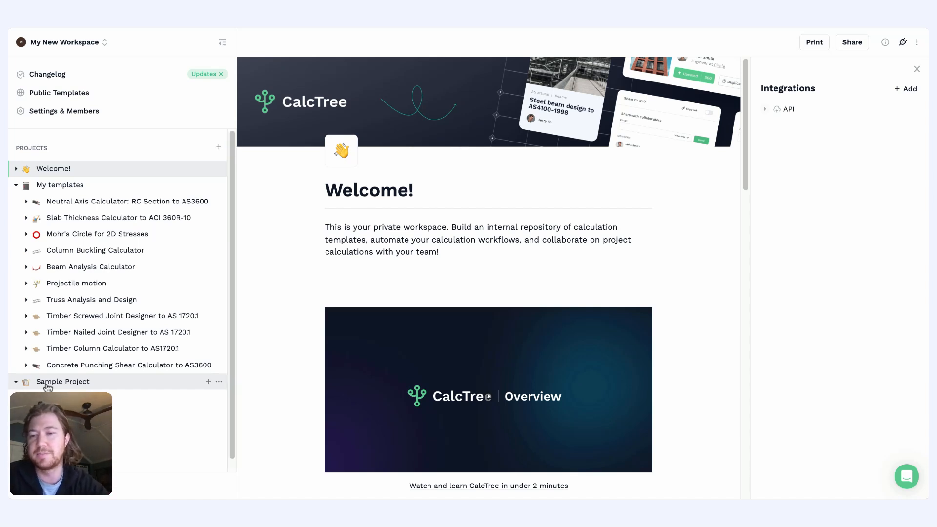
click(16, 381)
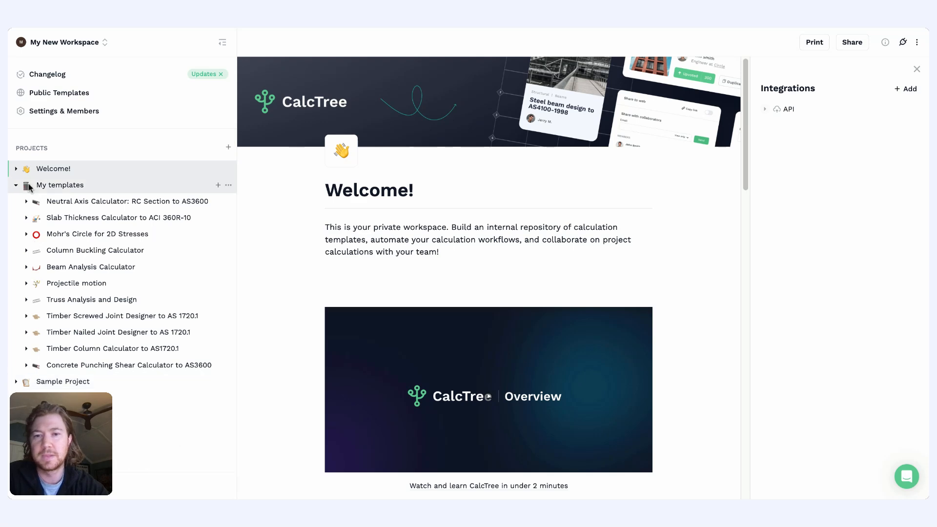
click(16, 185)
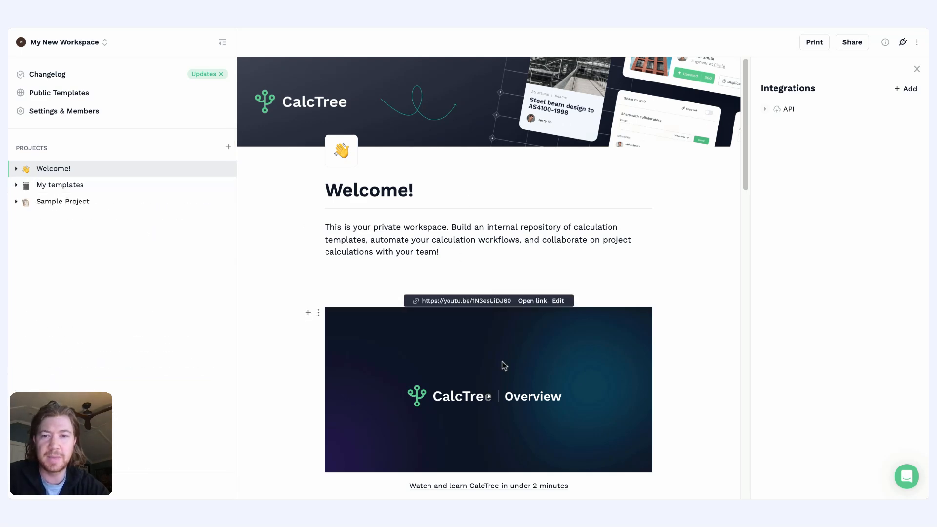
- Enter the test line "This is the welcome page" below the Welcome page's intro paragraph and delete it again
scroll(503, 366, down, 1)
scroll(504, 366, down, 1)
scroll(503, 366, up, 1)
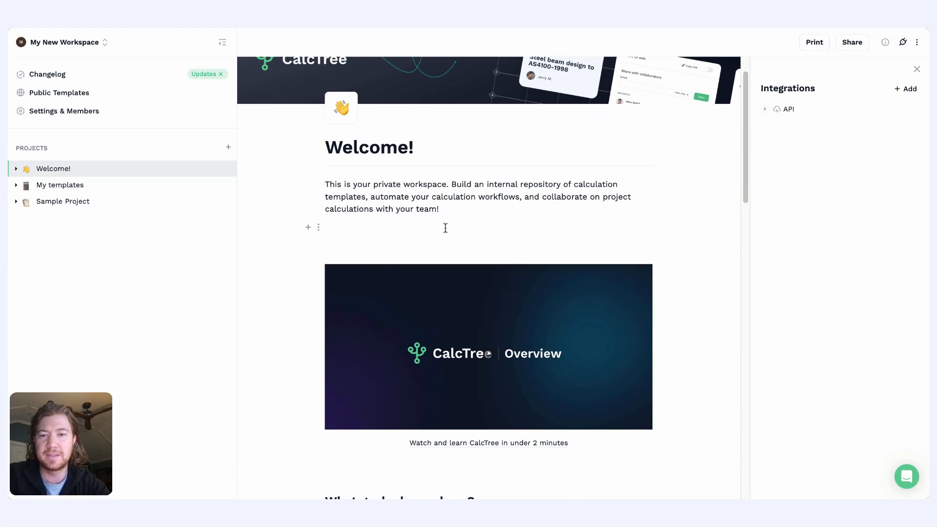
click(446, 228)
text(This is the we)
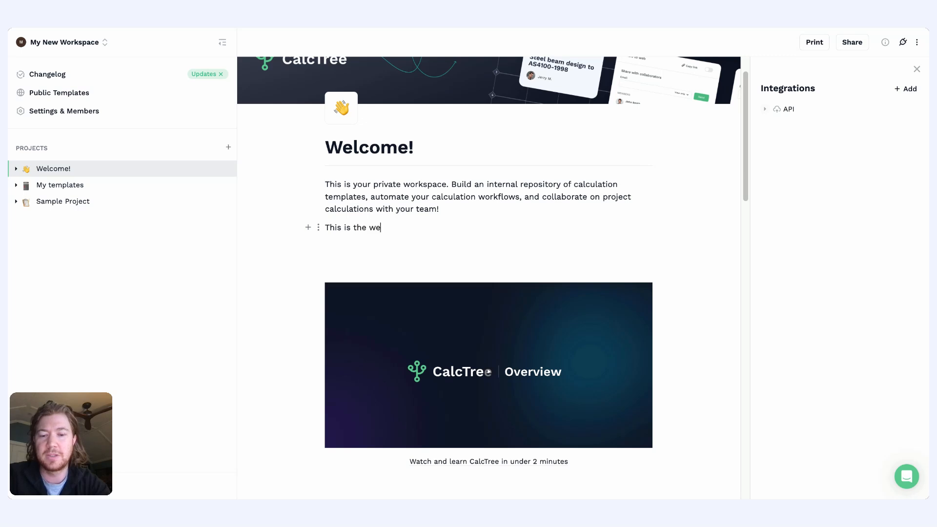
text(lcome page)
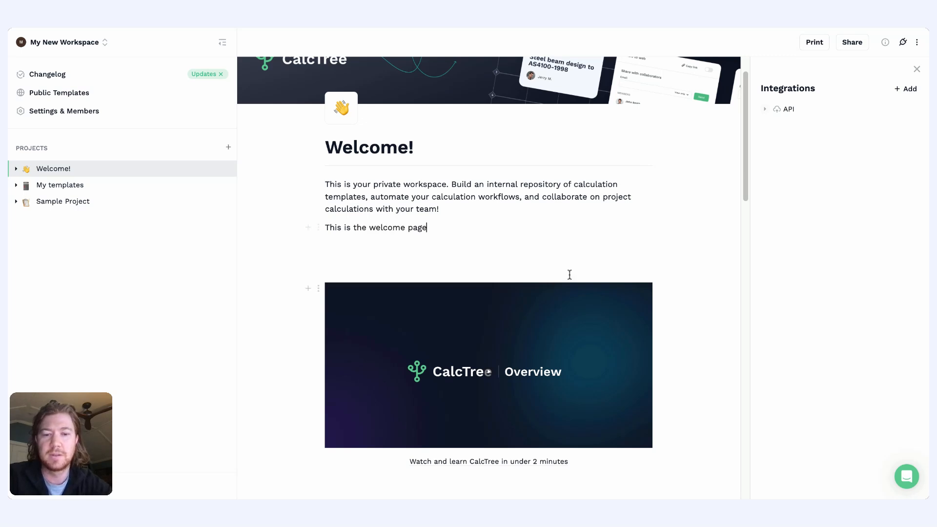
key(shift+Home)
key(BackSpace)
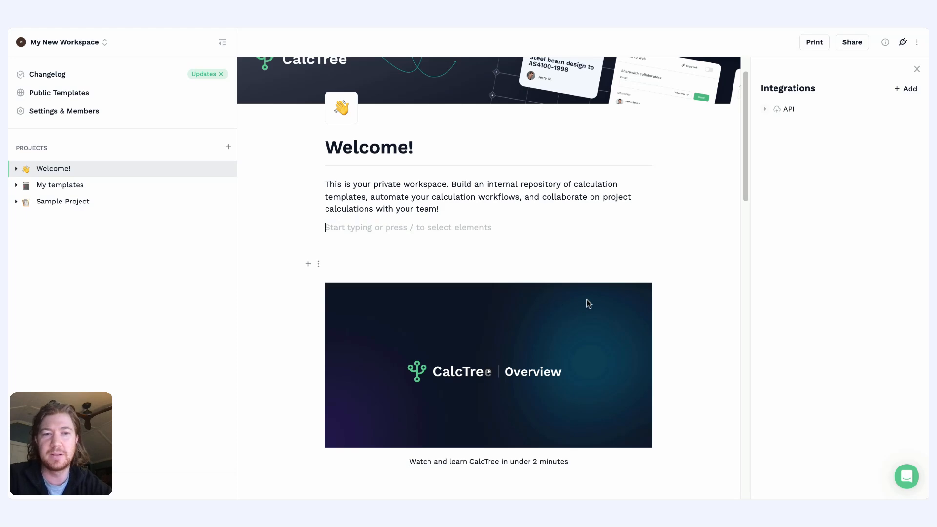
scroll(566, 283, up, 1)
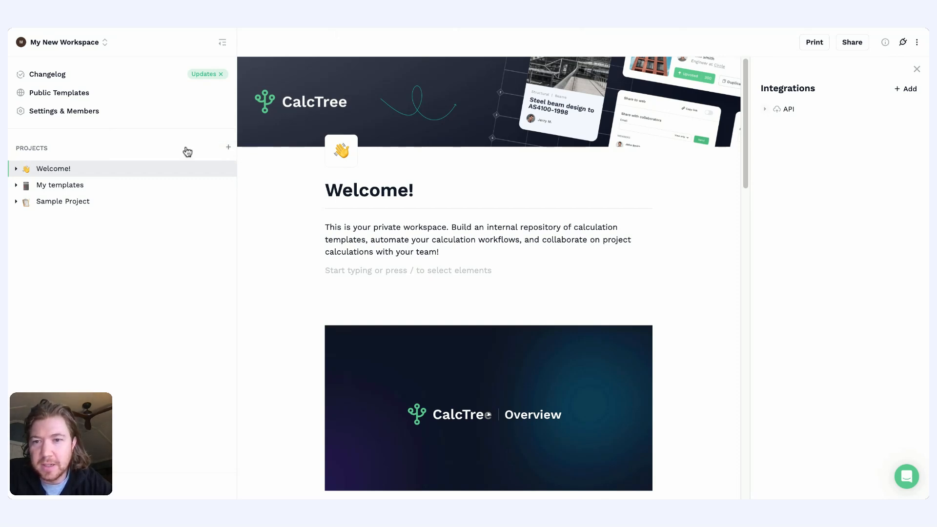
- Create a new top-level project page, open it and title it "This is a new page"
click(228, 149)
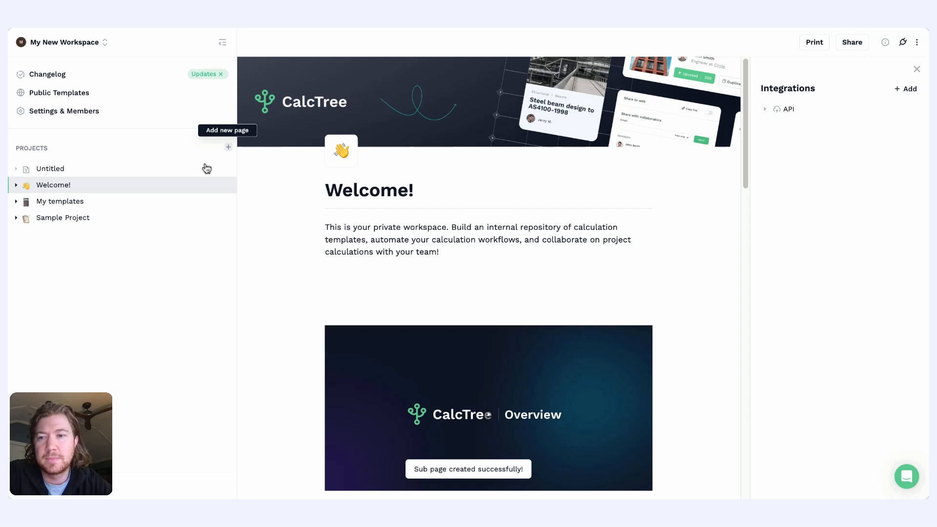
click(155, 172)
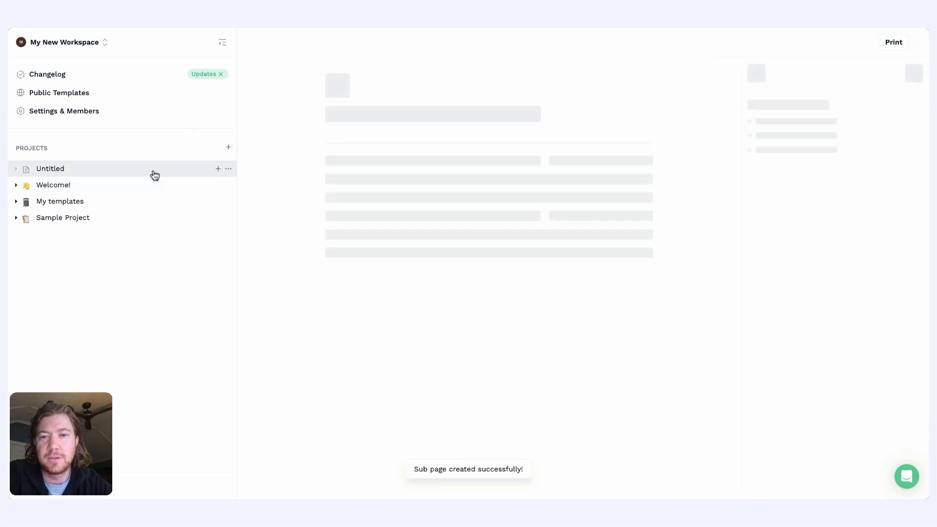
click(361, 107)
text(T)
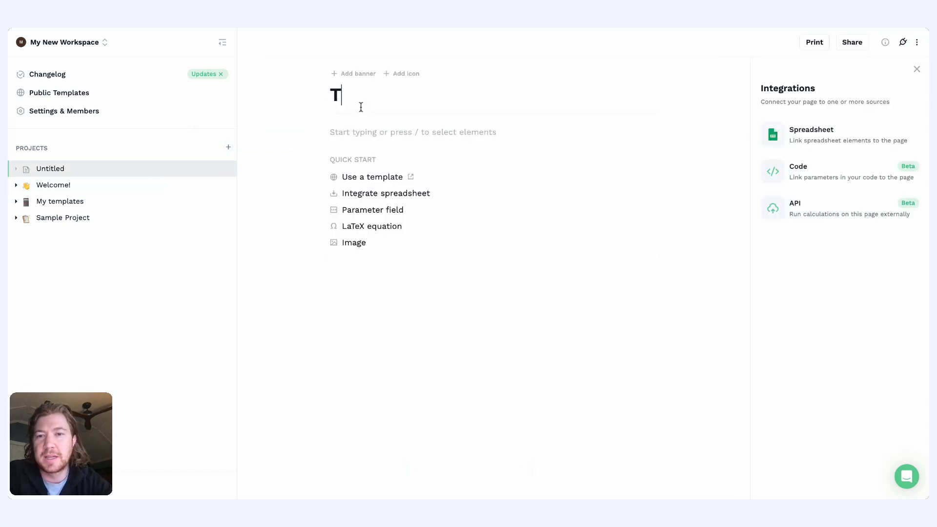
text(his is a new)
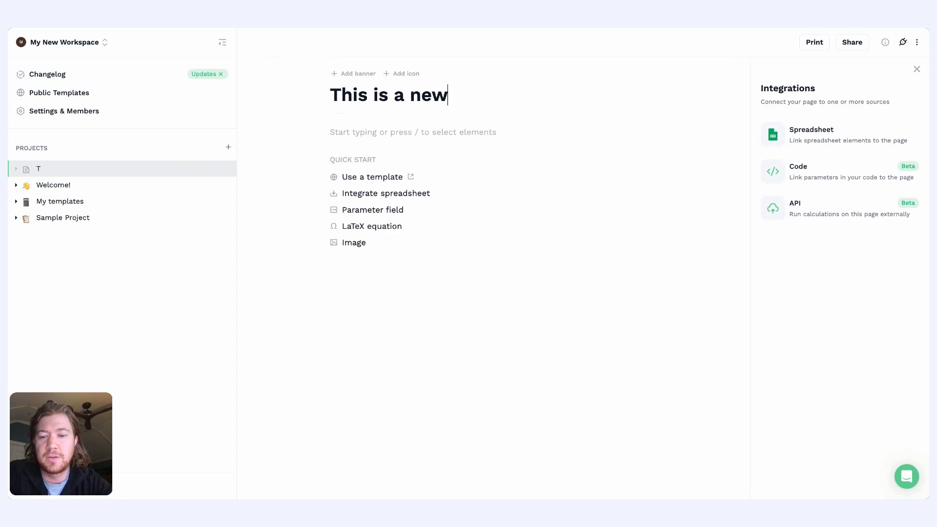
text( page)
- Add a Heading 2 element reading "Heading 2" as the first line of the page body
click(380, 133)
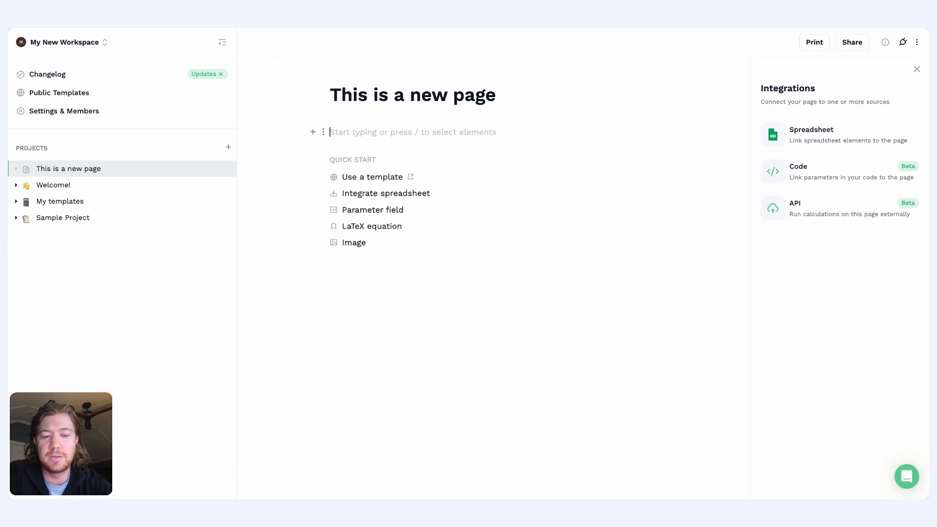
text(/)
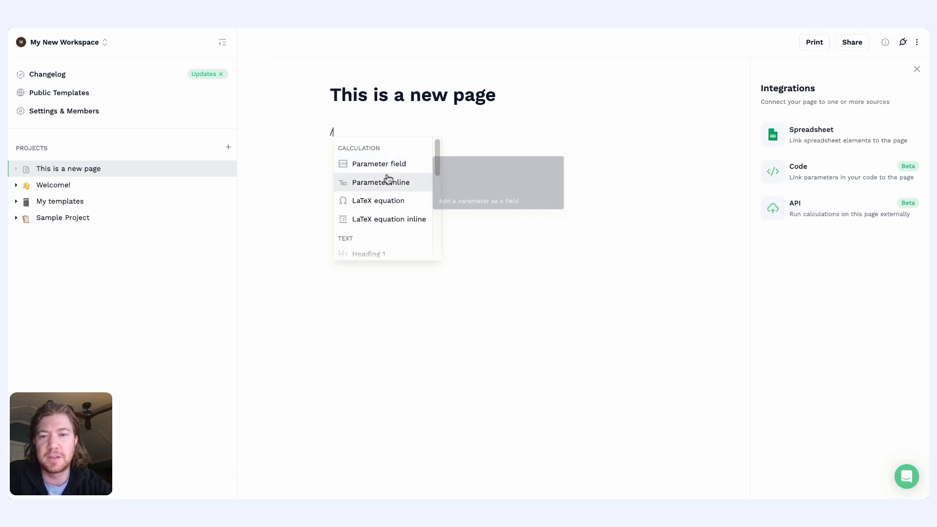
scroll(386, 180, down, 2)
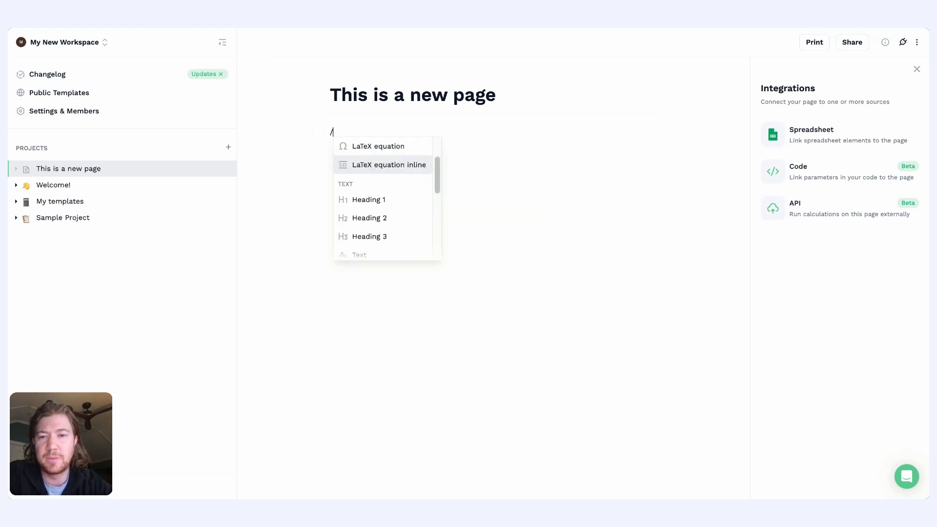
scroll(389, 180, up, 2)
scroll(388, 180, down, 1)
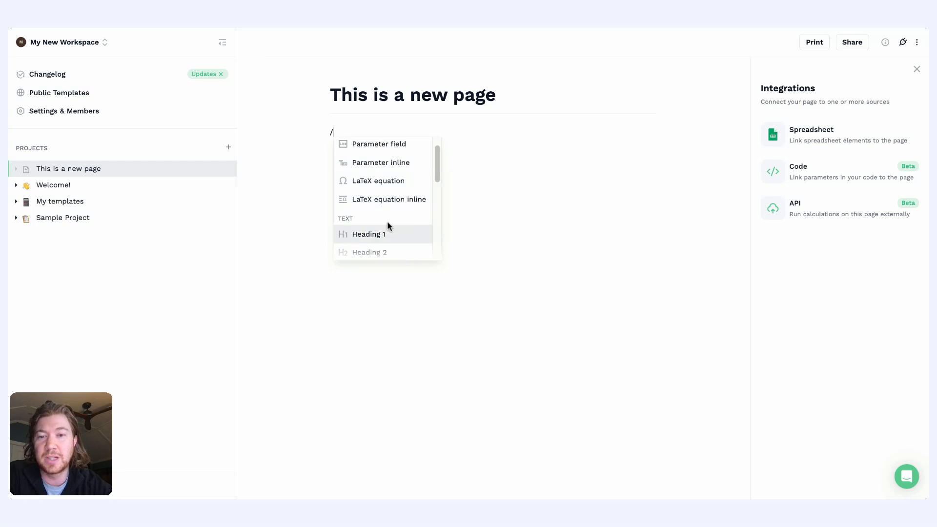
scroll(387, 224, down, 1)
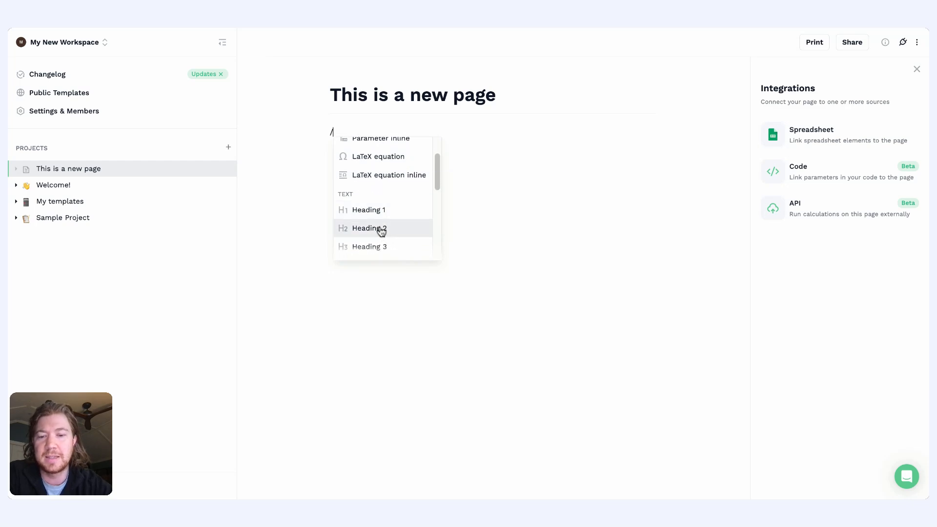
click(381, 230)
text(Hes)
key(BackSpace)
text(ading )
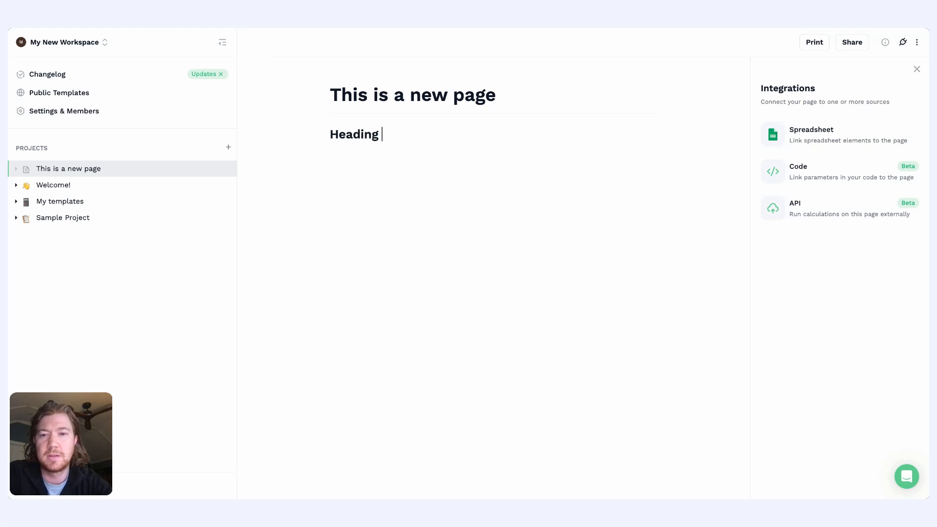
text(2)
- Insert a LaTeX equation below the heading using the Fourier series sample formula and close the equation editor
key(Return)
text(/)
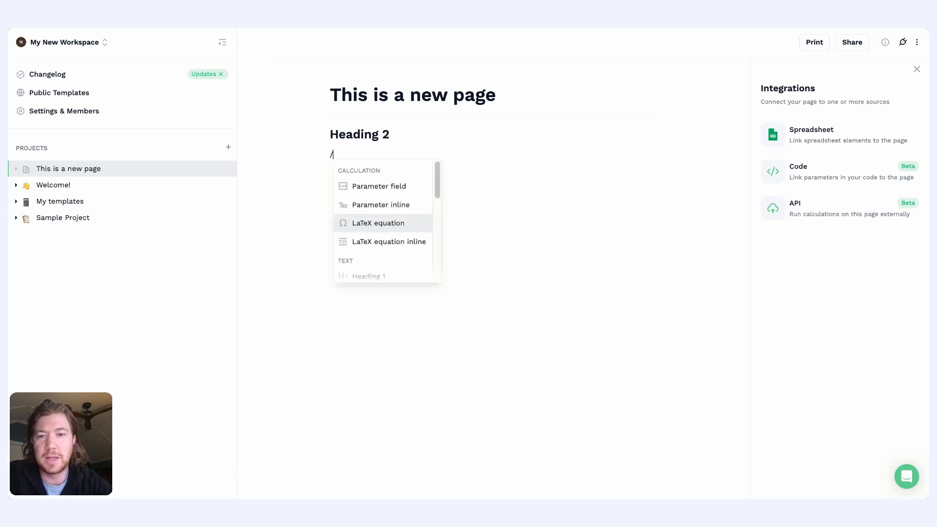
click(398, 224)
click(552, 321)
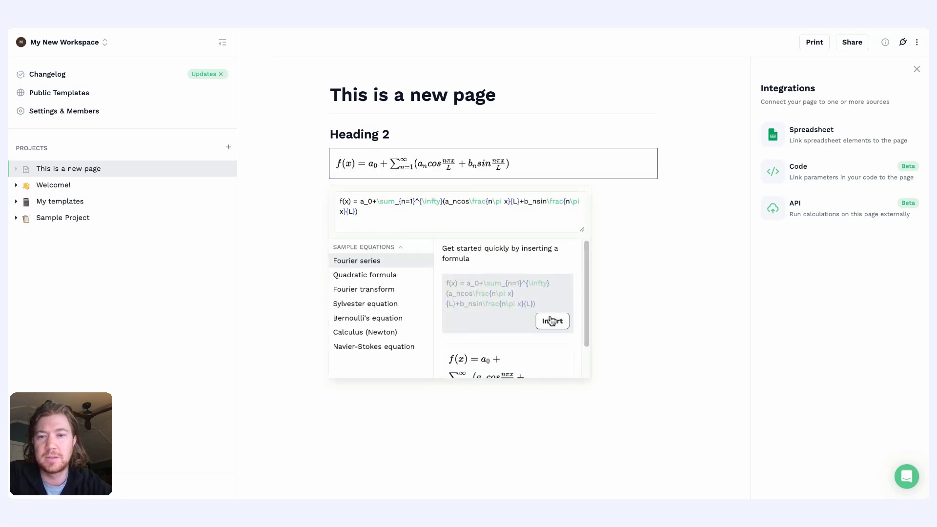
key(Escape)
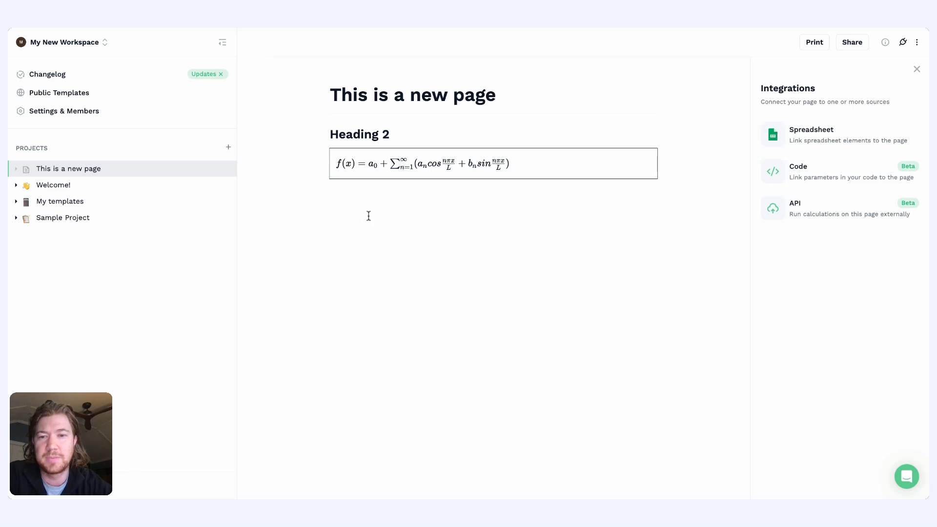
- Add a toggle list below the LaTeX equation and title it "Toggle"
text(/)
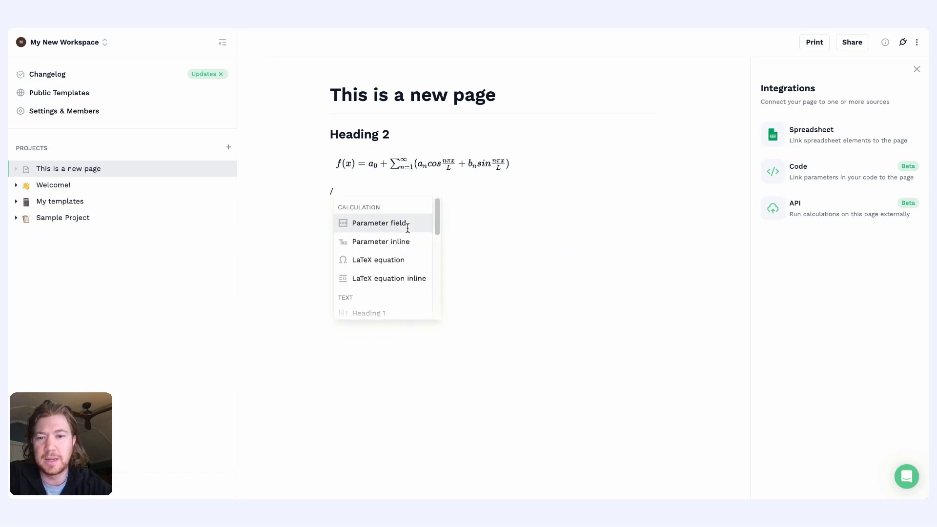
scroll(390, 262, down, 2)
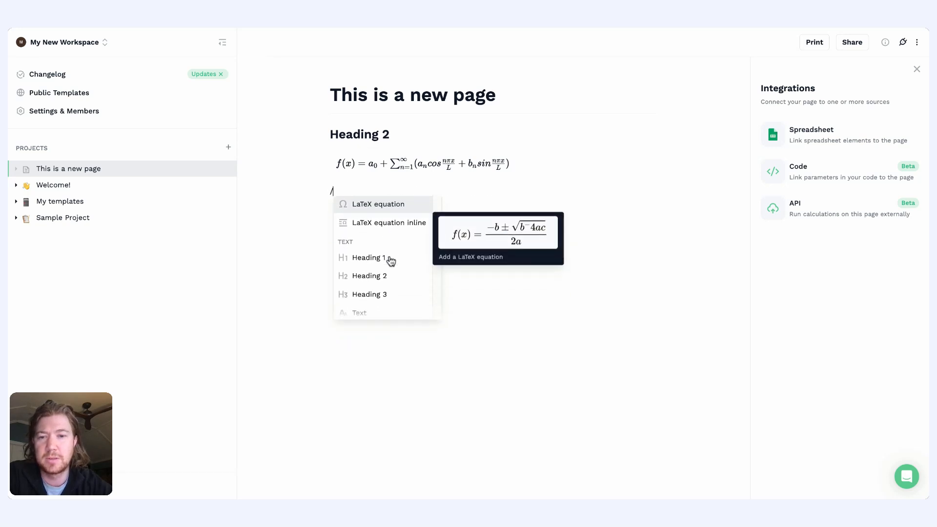
scroll(390, 261, down, 4)
click(389, 271)
text(Toggle)
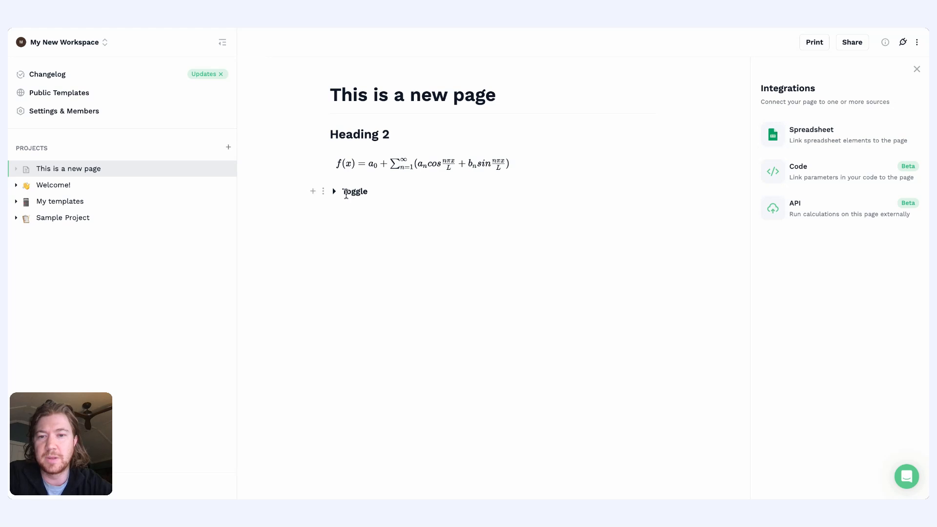
- Expand the toggle list and move the LaTeX equation inside it
key(Return)
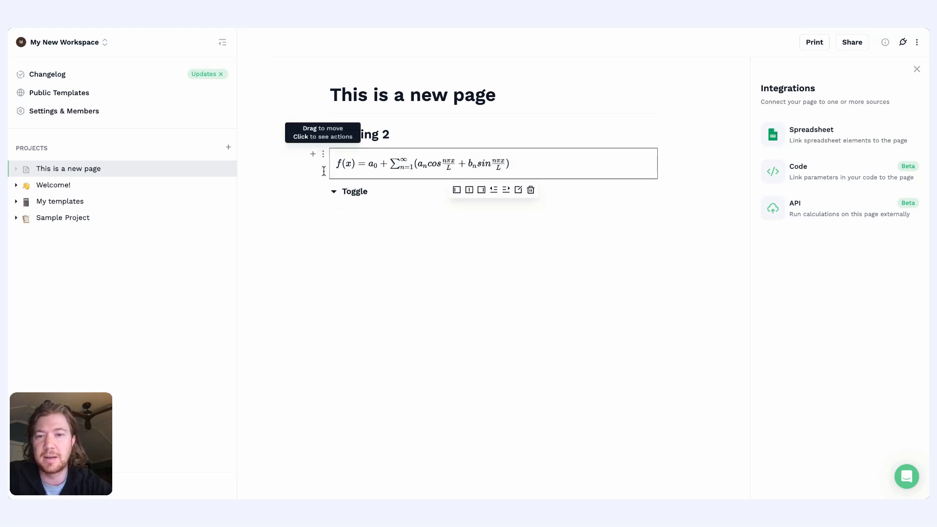
drag(324, 161, 369, 201)
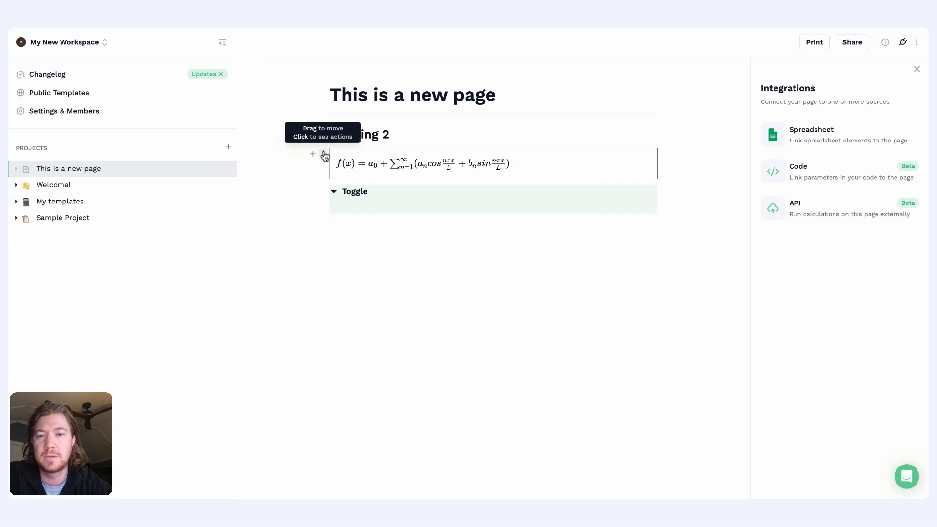
drag(321, 155, 370, 205)
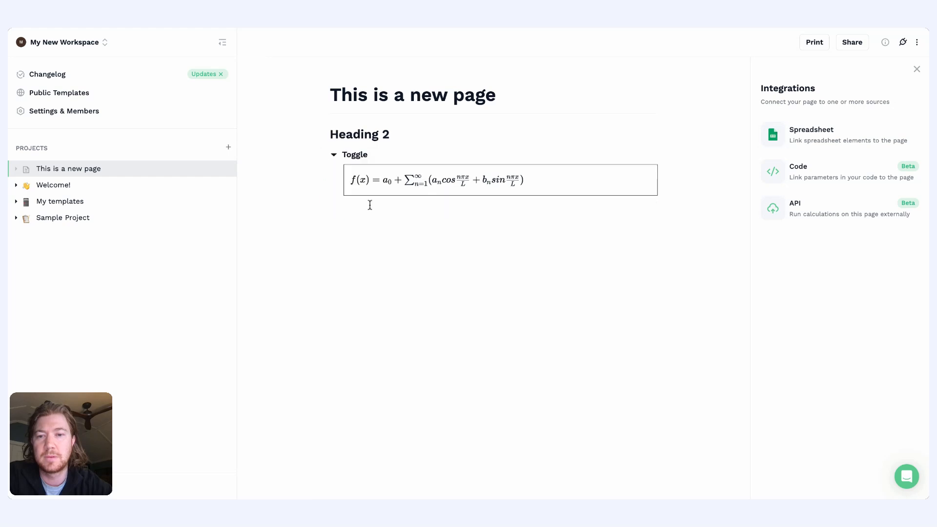
- Add a bullet list inside the toggle, above the equation, with the entries "Item 1" and "Item 2"
click(380, 158)
key(Return)
text(/)
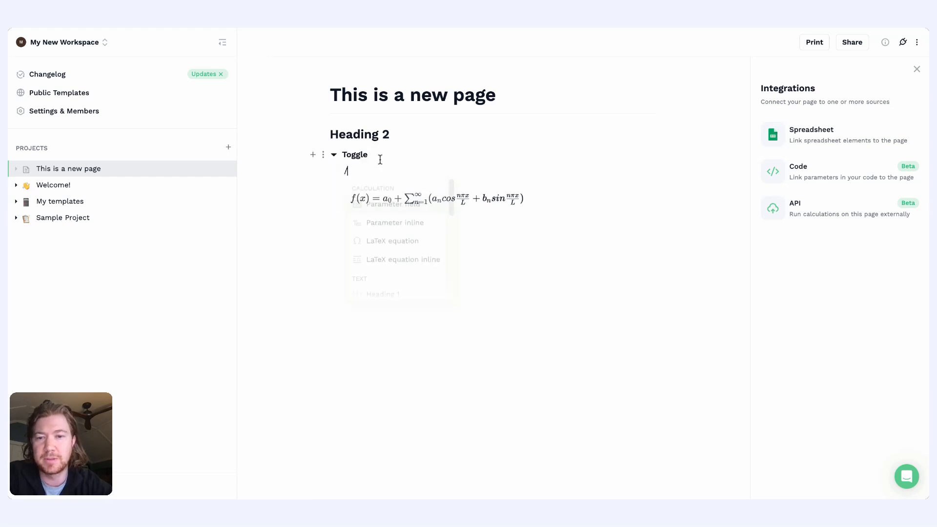
scroll(399, 211, down, 5)
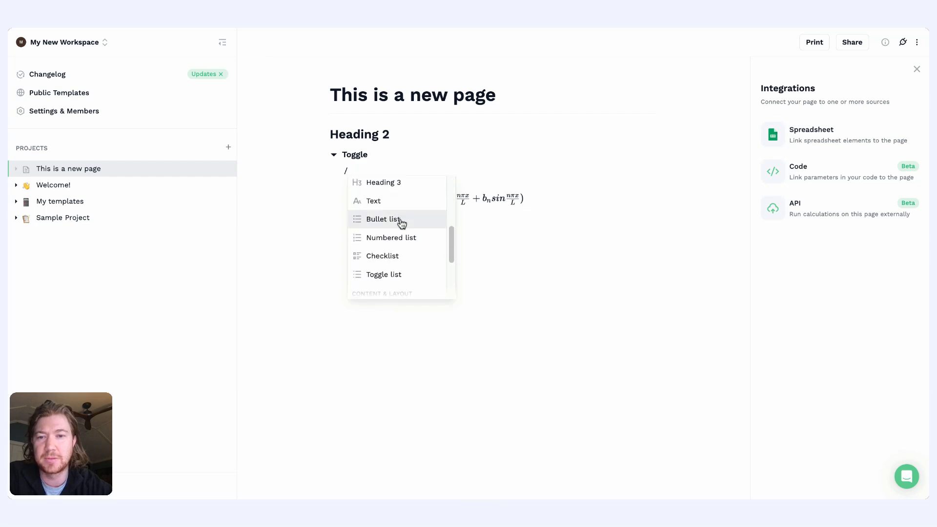
click(399, 221)
text(Item 1)
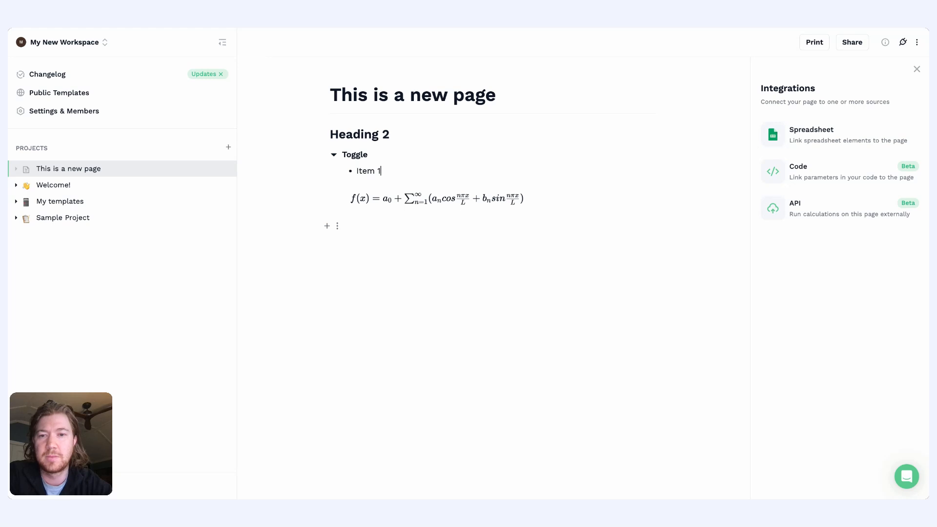
key(Return)
text(Item 2)
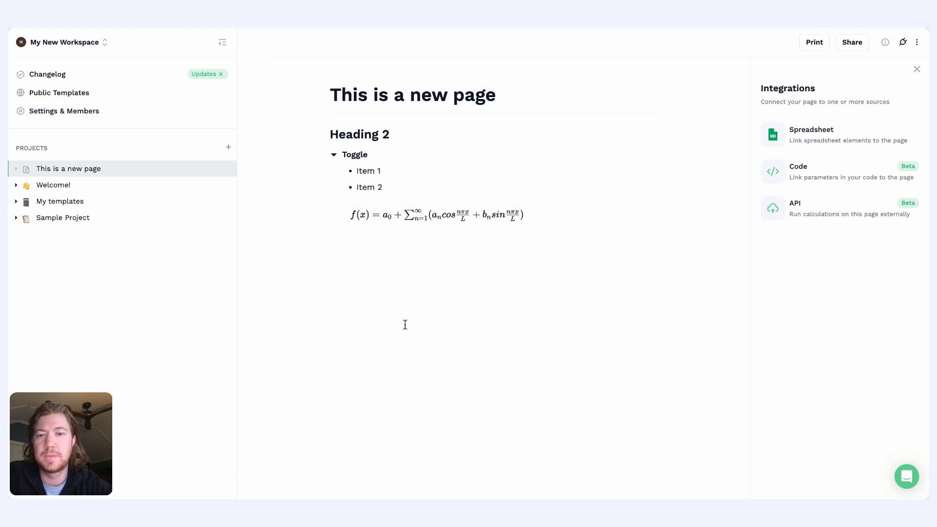
- Collapse the toggle list and insert a 2 Columns layout below it
click(376, 235)
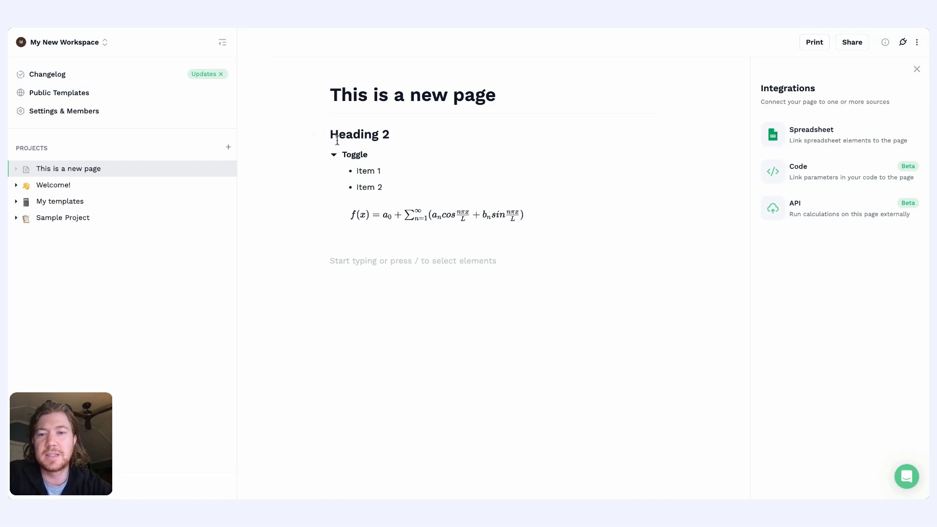
click(334, 155)
text(/)
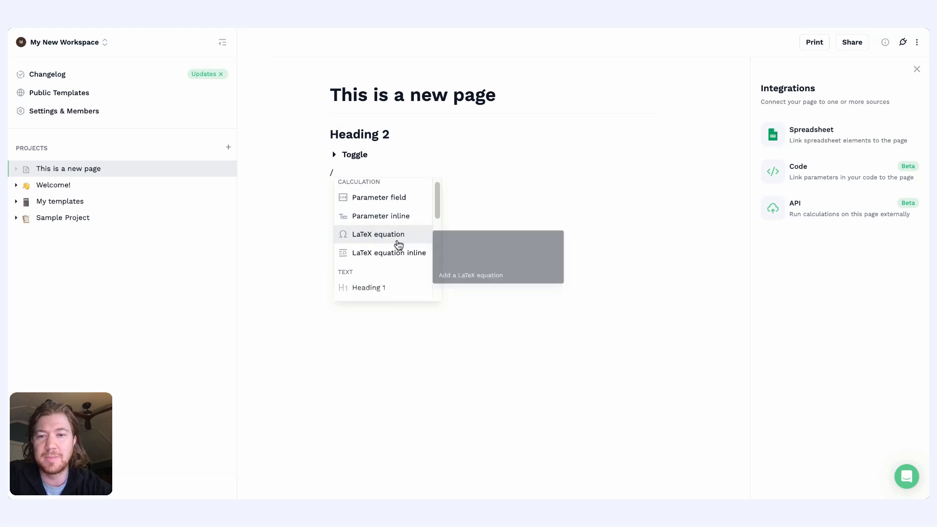
scroll(398, 245, down, 5)
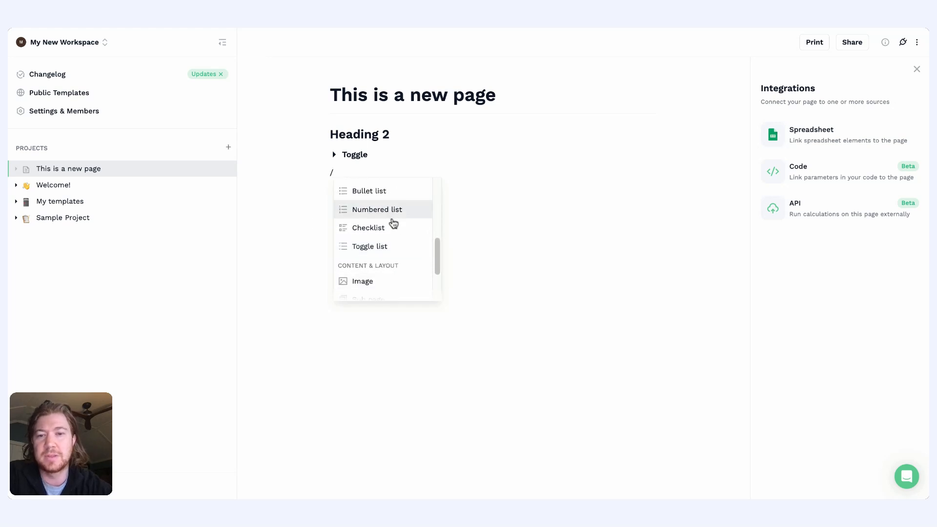
scroll(394, 224, down, 2)
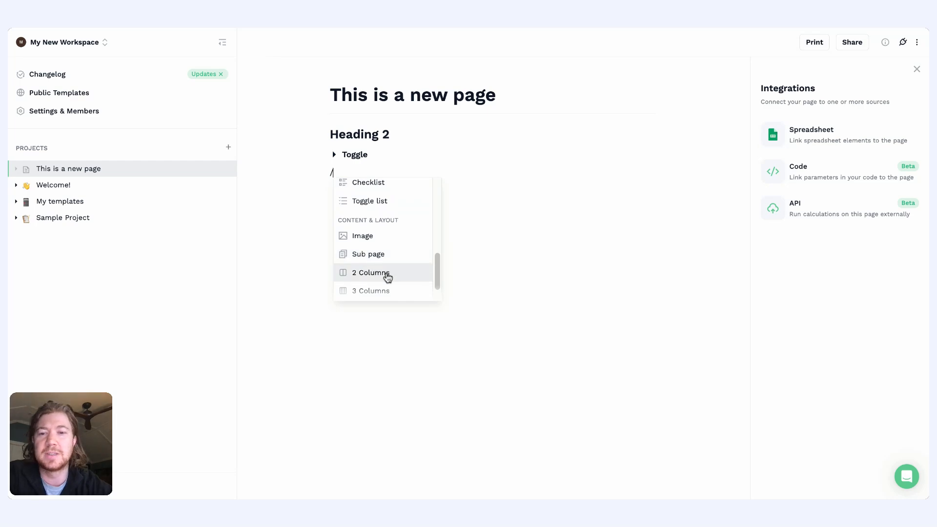
scroll(388, 269, down, 1)
click(391, 259)
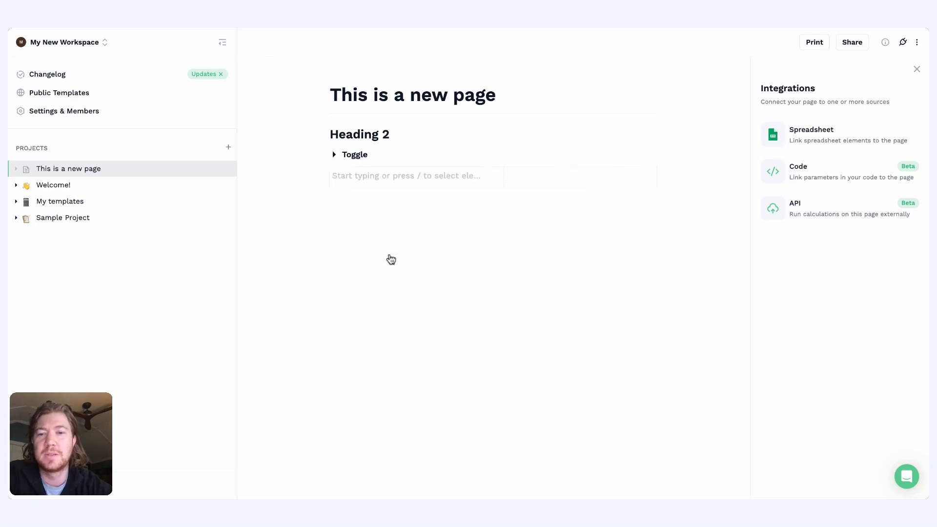
- Enter "Text in column" in the first column and "More text in column" in the second column
click(368, 177)
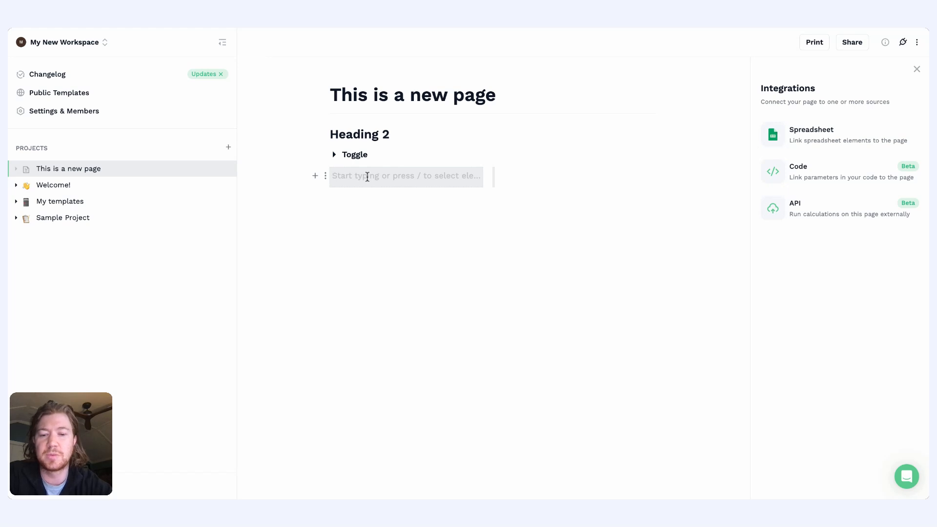
text(Tex)
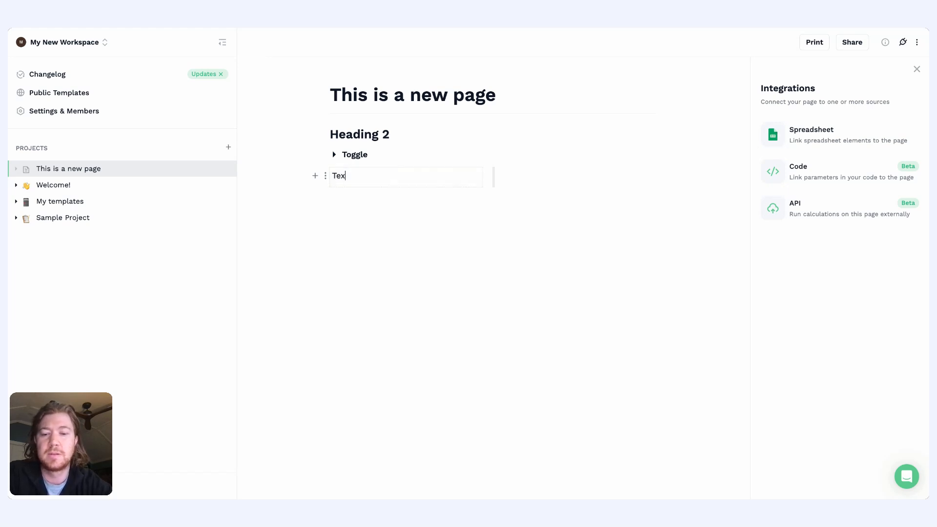
text(t in column)
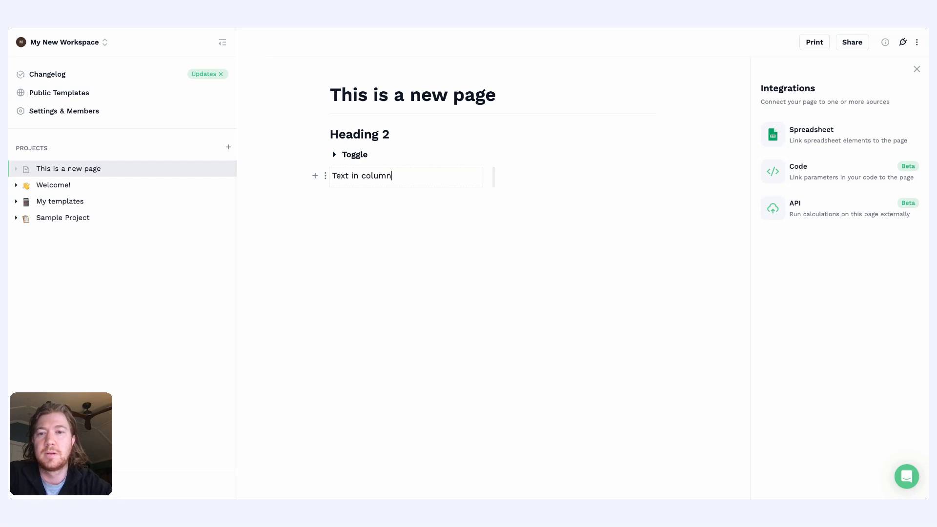
click(547, 176)
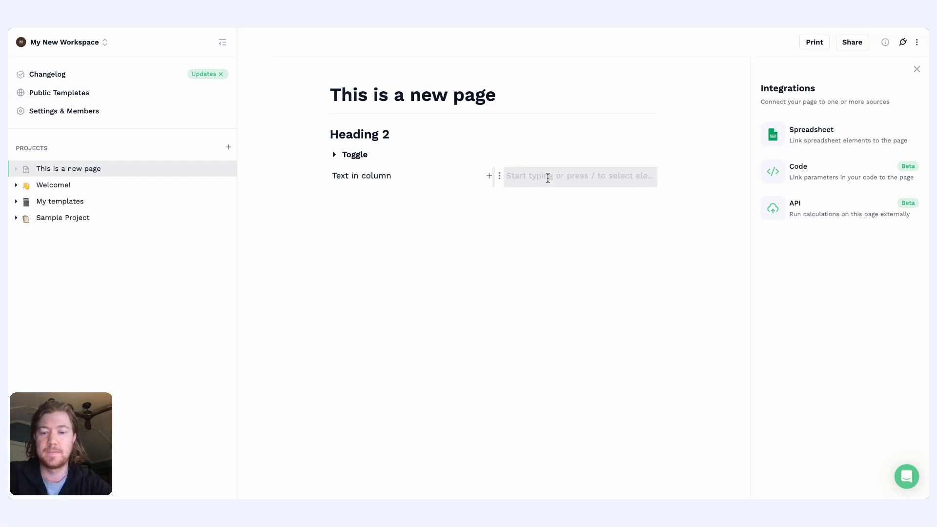
text(More text in column)
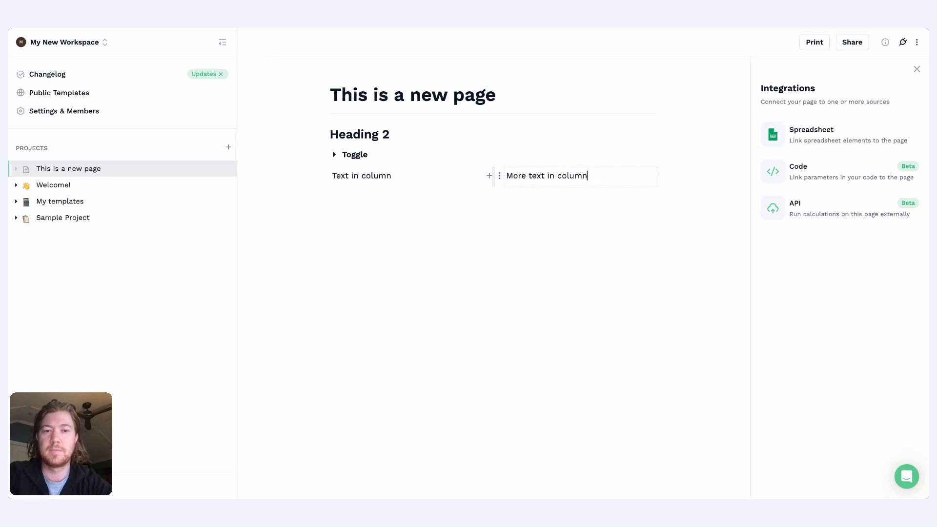
- Add a Heading 2 element reading "Native parameters" below the columns, leaving blank space above it
click(500, 241)
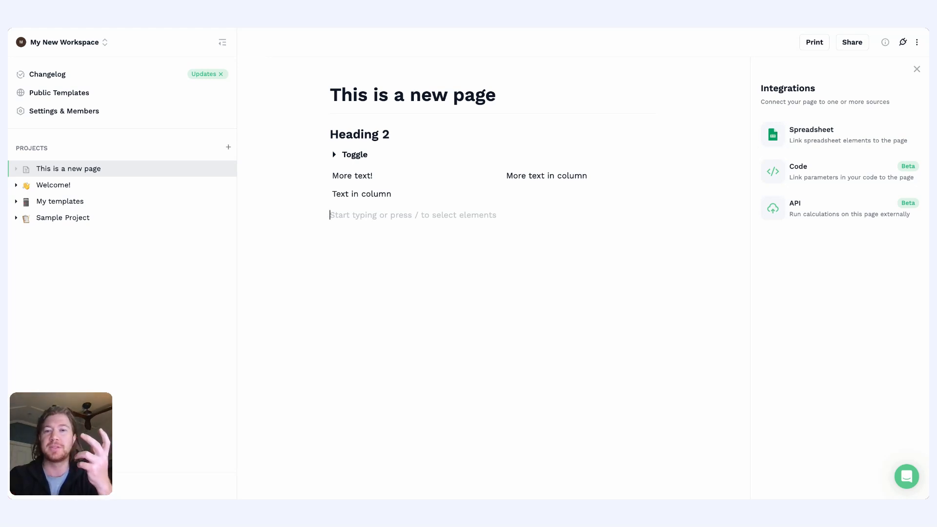
key(Return)
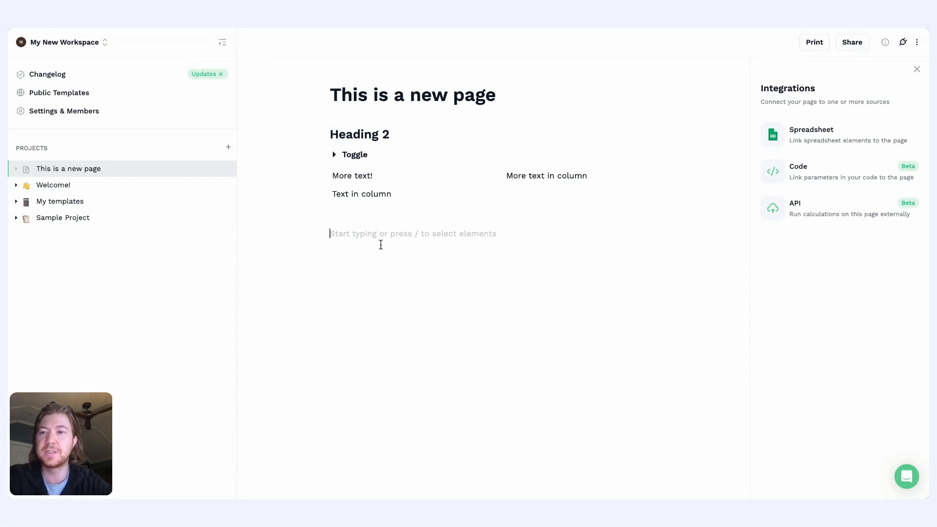
text(/Head)
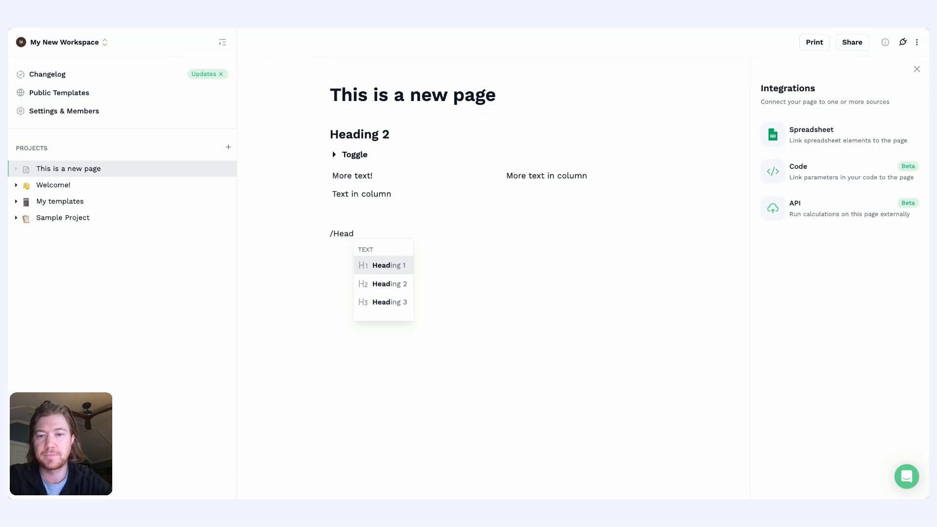
key(Down)
key(Return)
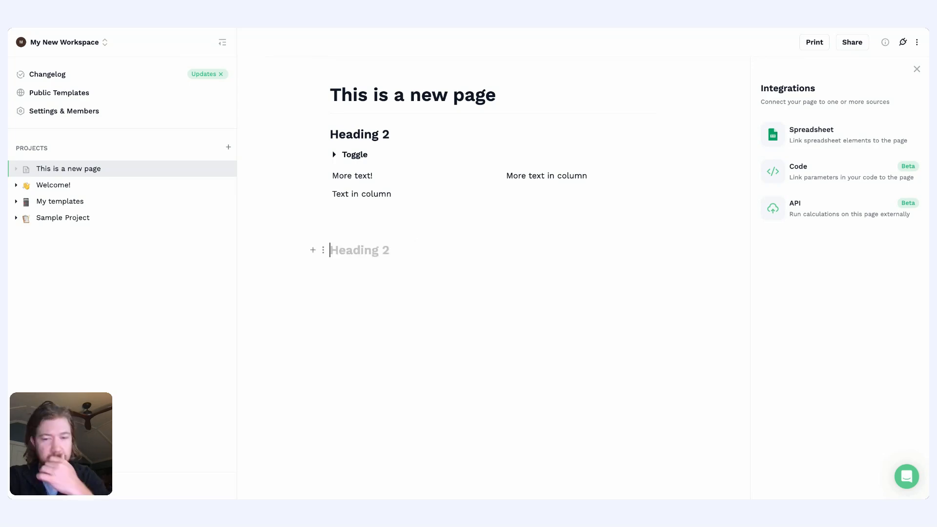
text(Native )
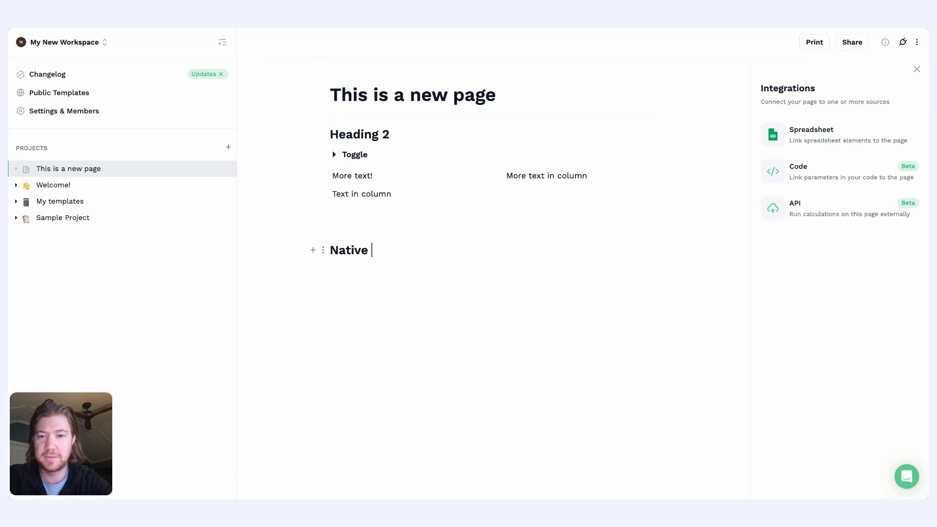
text(parameters)
key(Return)
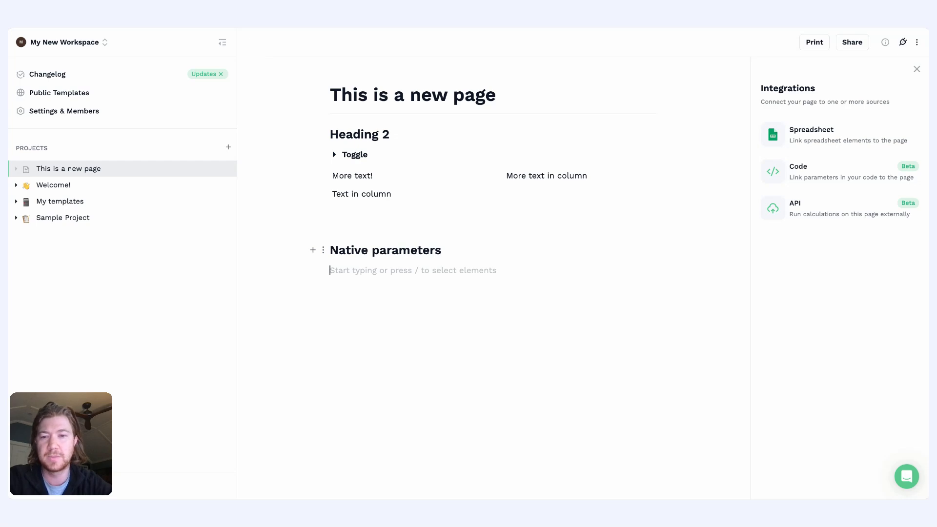
- Insert a parameter field below the "Native parameters" heading
text(/)
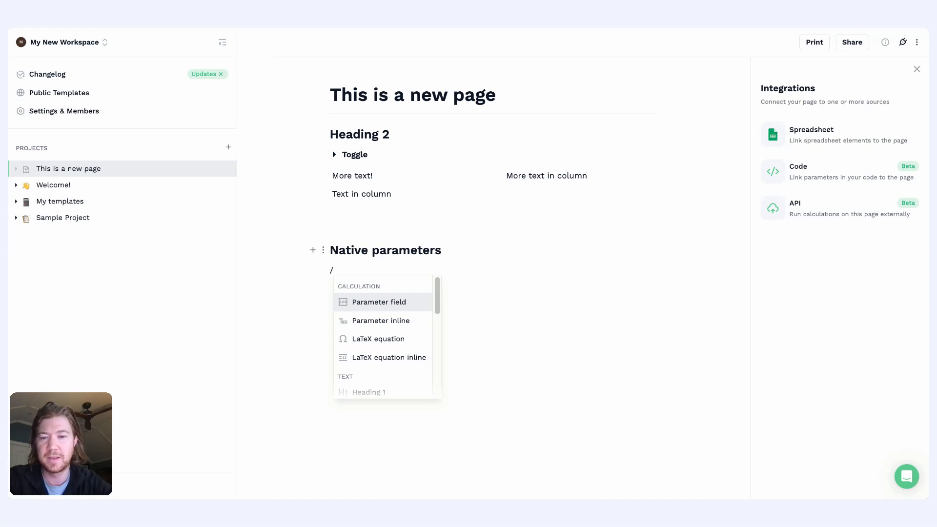
key(Down)
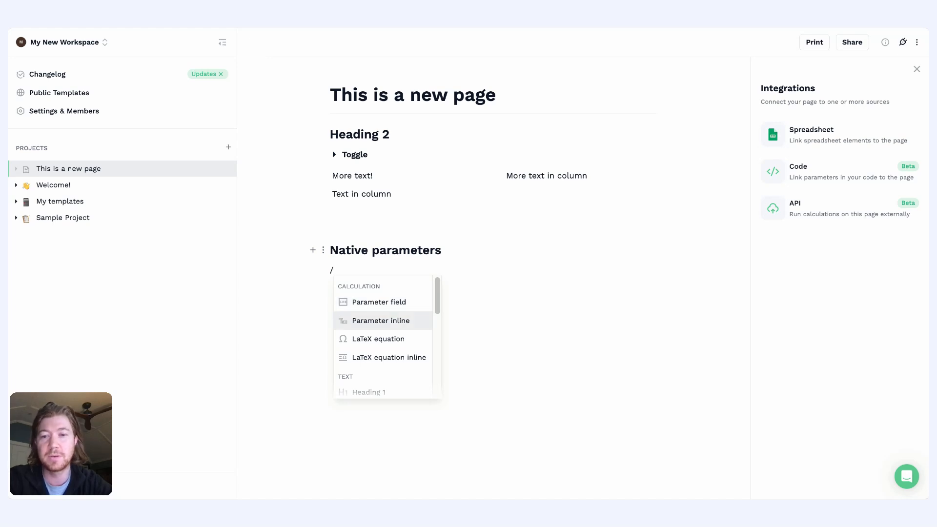
key(Up)
key(Down)
key(Up)
key(Down)
key(Up)
key(Down)
key(Up)
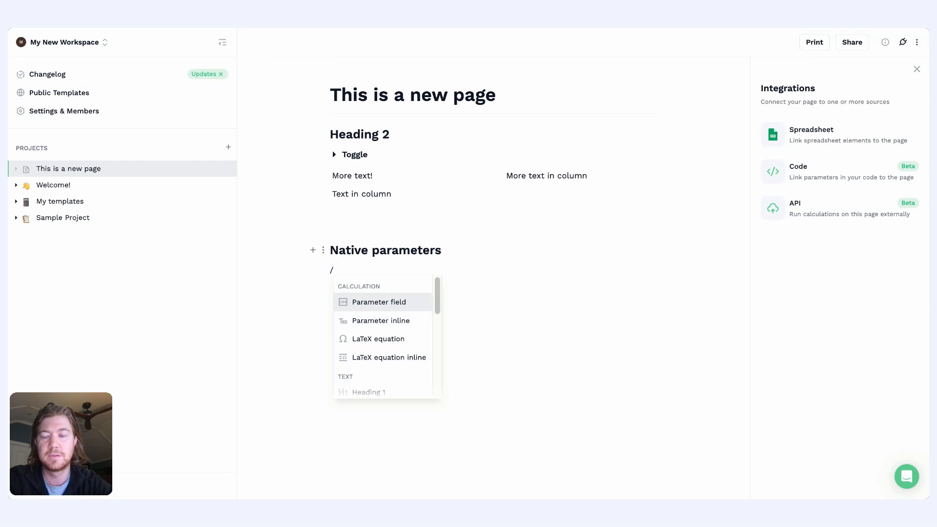
key(Down)
key(Up)
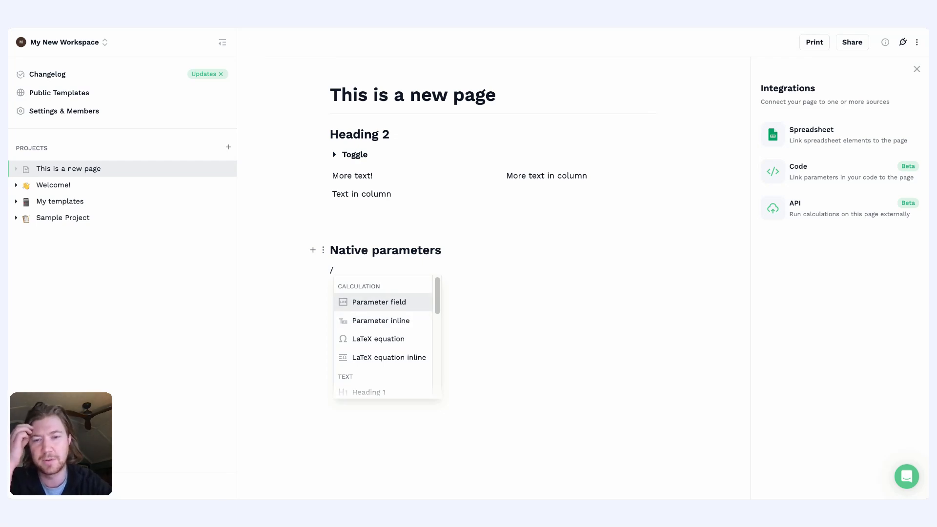
key(Return)
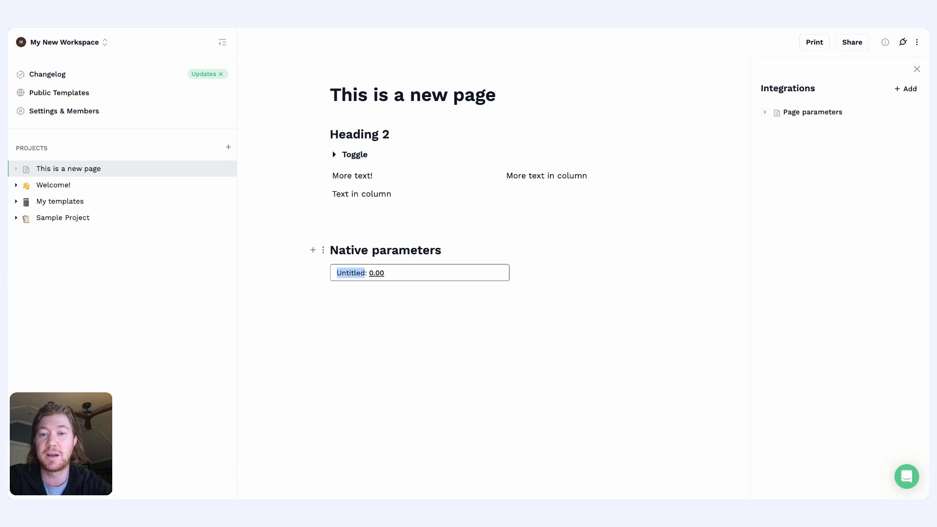
- Name the new parameter "Native param 1" and open its value and format settings
text(Par)
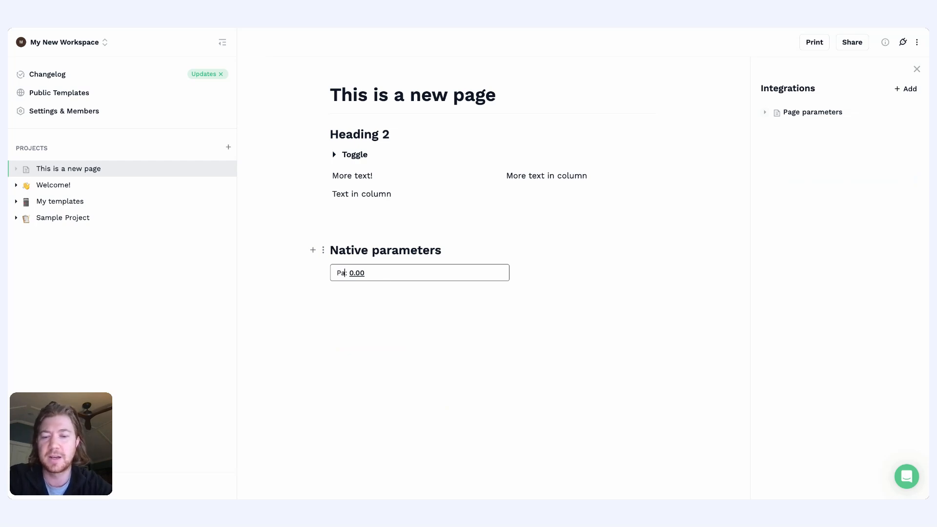
key(BackSpace)
key(BackSpace)
key(BackSpace)
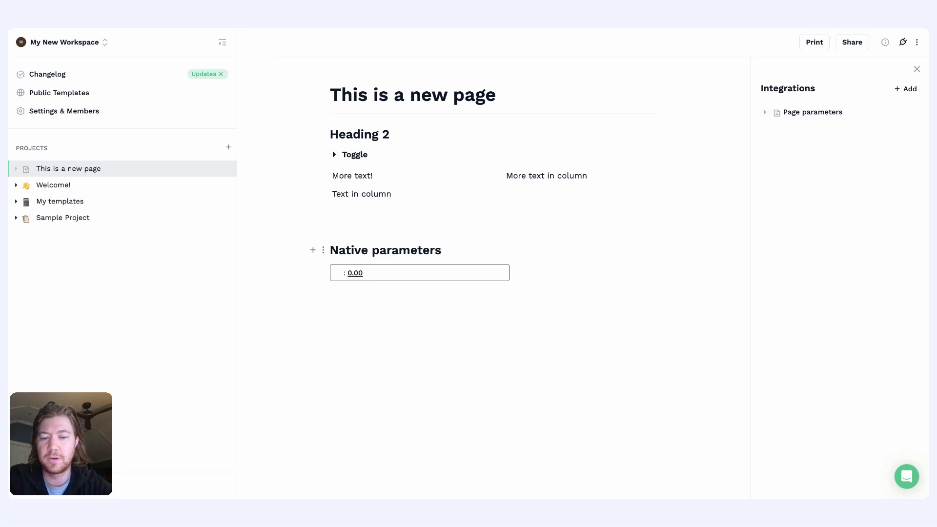
text(Native param 1)
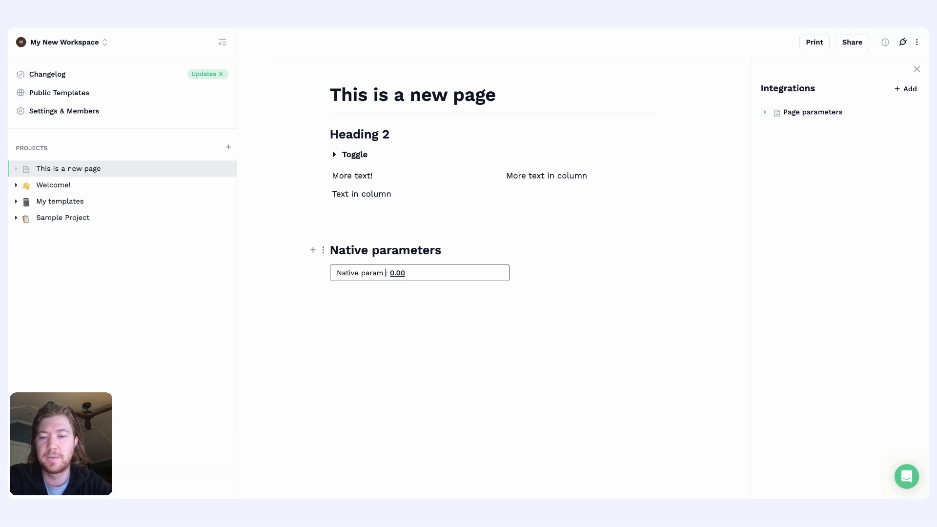
click(414, 274)
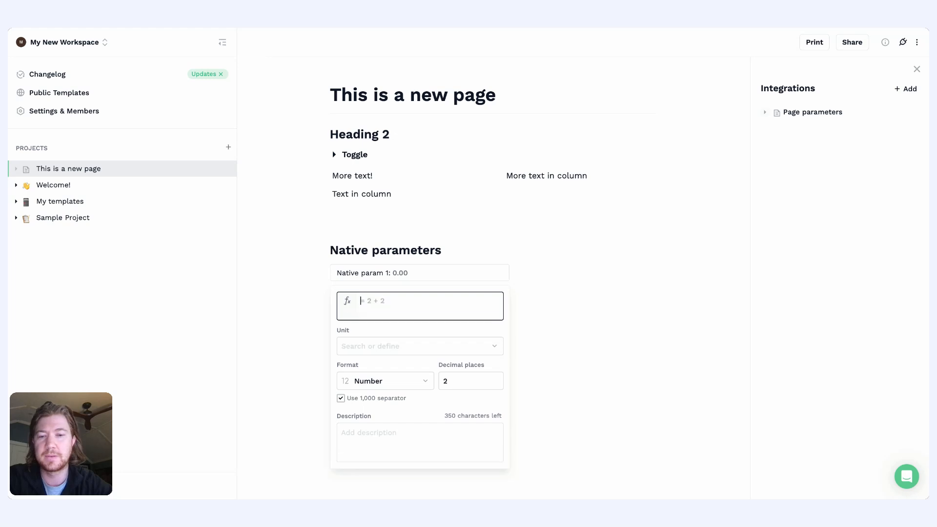
- Set the value of Native param 1 to =10 m
text(=10 )
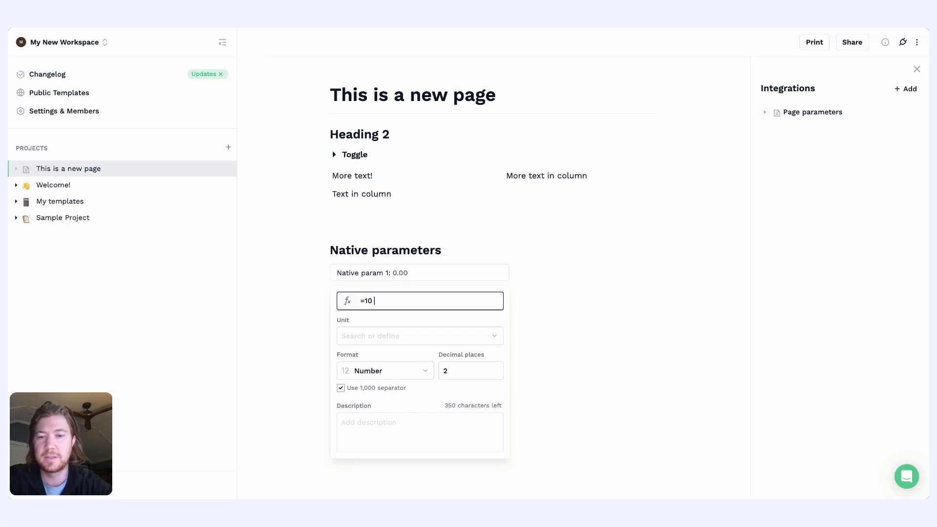
text(m)
key(Return)
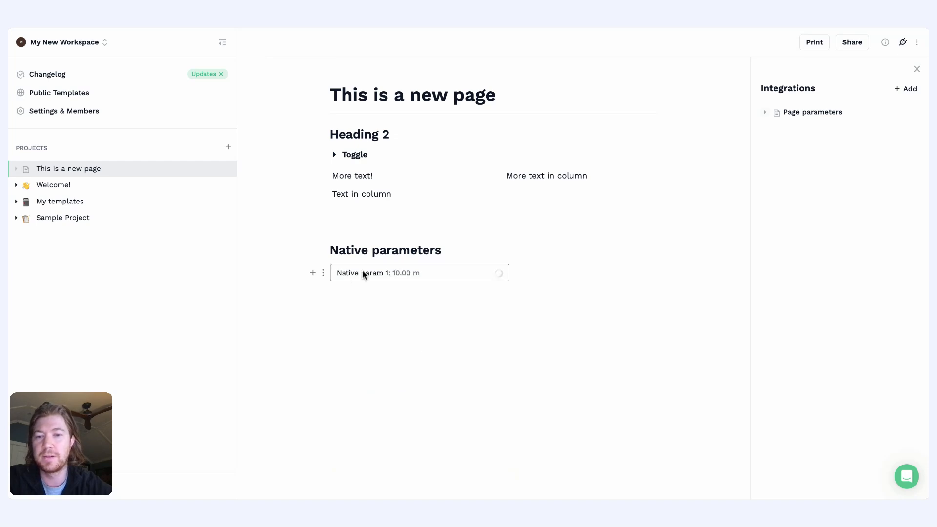
mouse_move(402, 274)
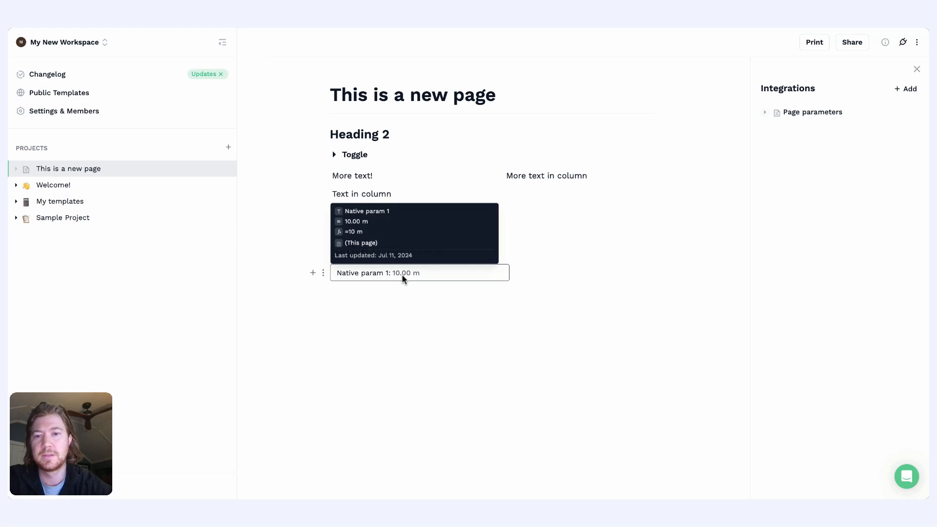
- Insert a second parameter field below Native param 1 and name it "Native param 2"
click(394, 297)
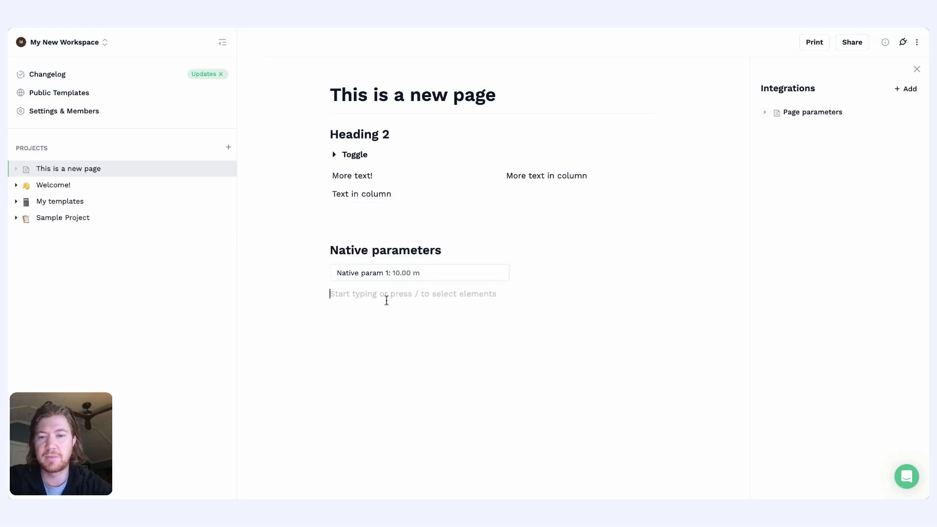
text(/)
key(Return)
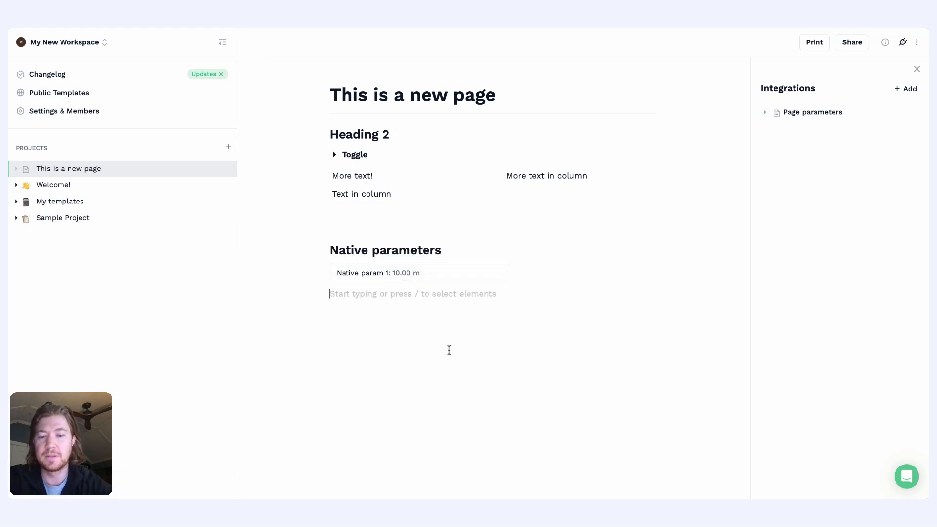
text(Native param 2: 0.00)
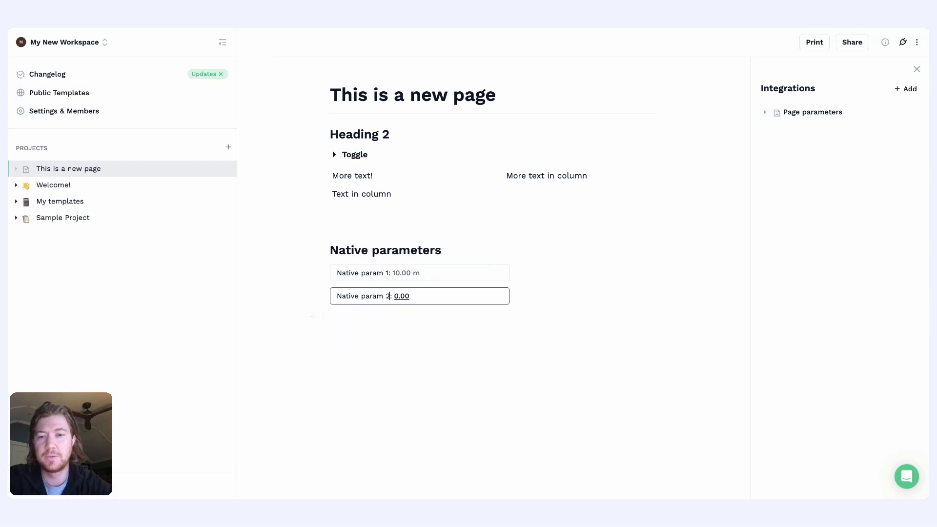
- Set the formula of Native param 2 to Native param 1 multiplied by 10, referencing the parameter on this page
key(Return)
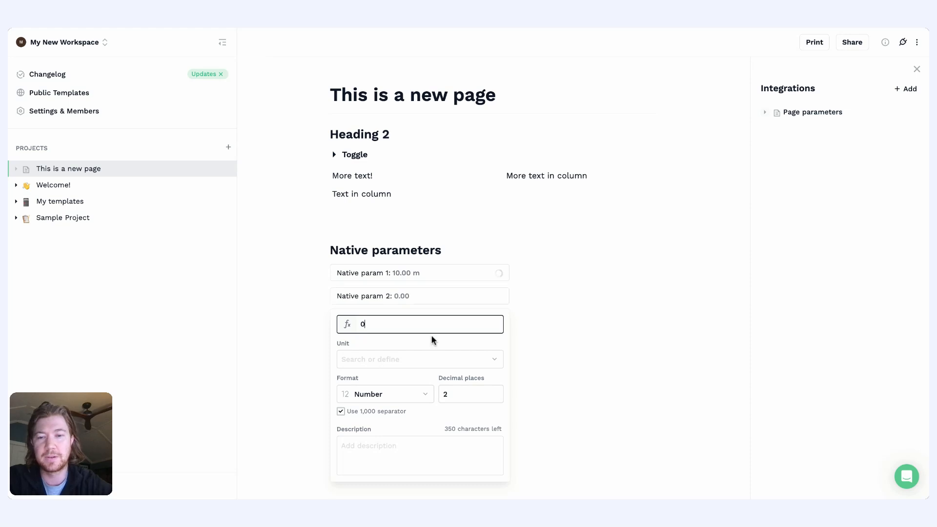
key(BackSpace)
text(=)
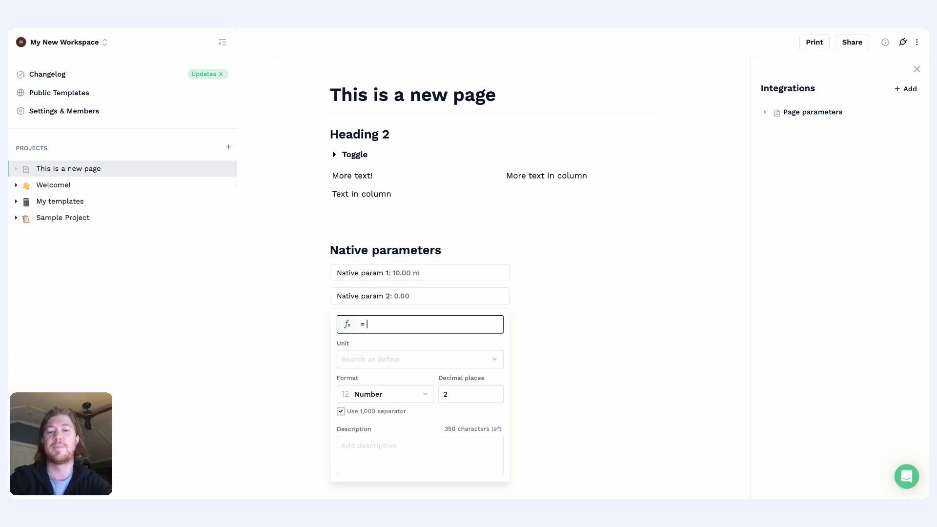
text( Native)
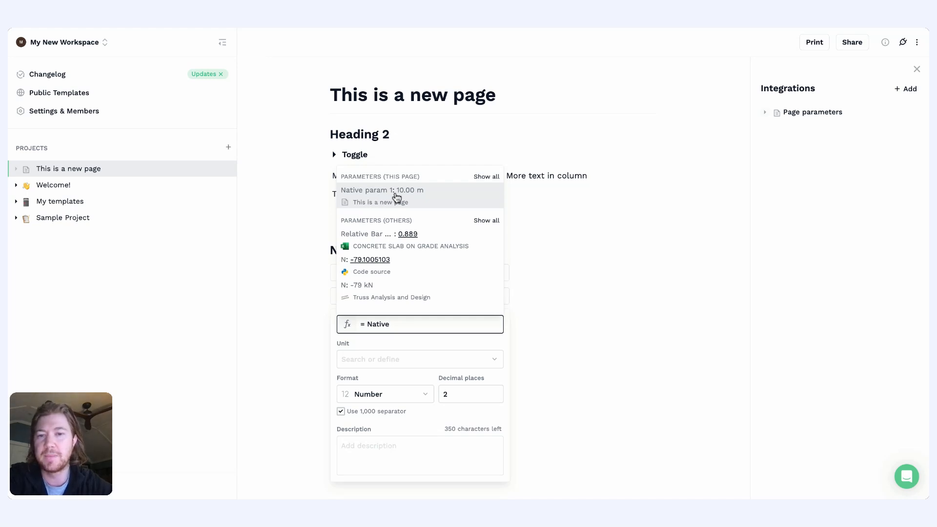
click(383, 198)
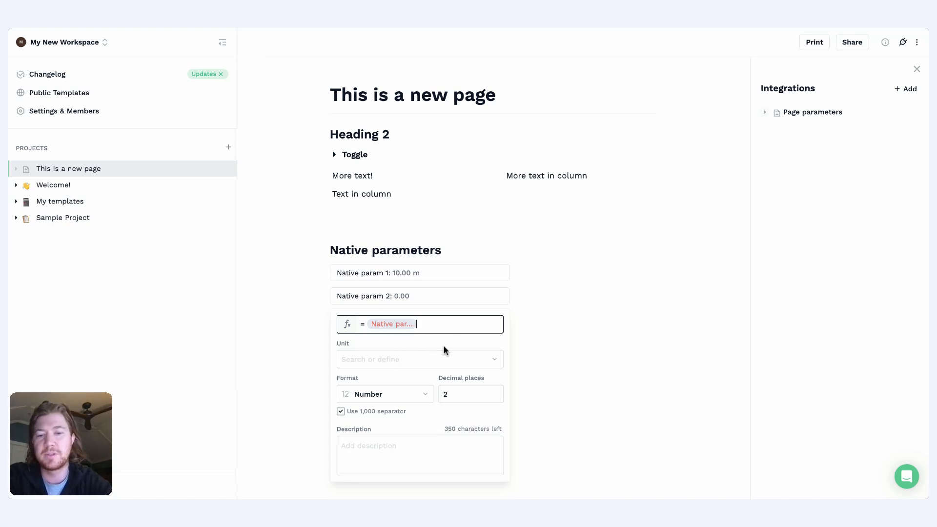
text(*10)
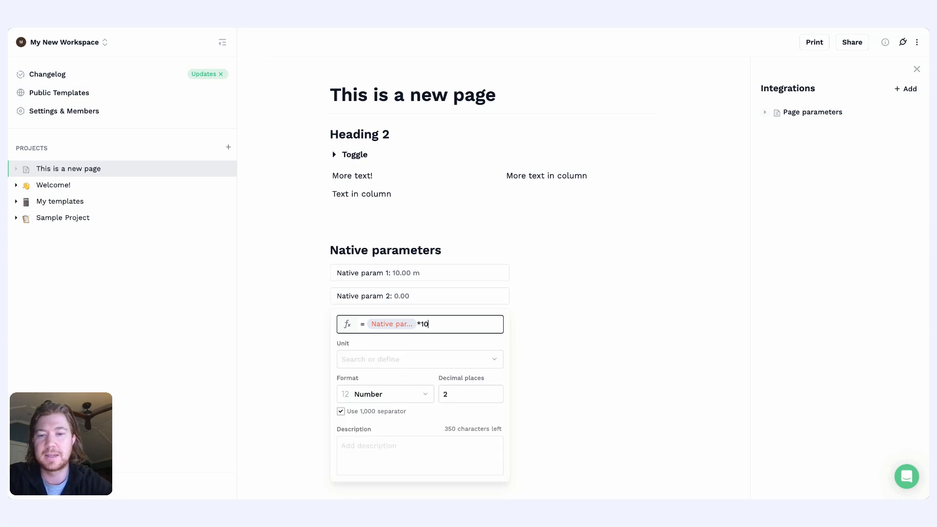
key(Return)
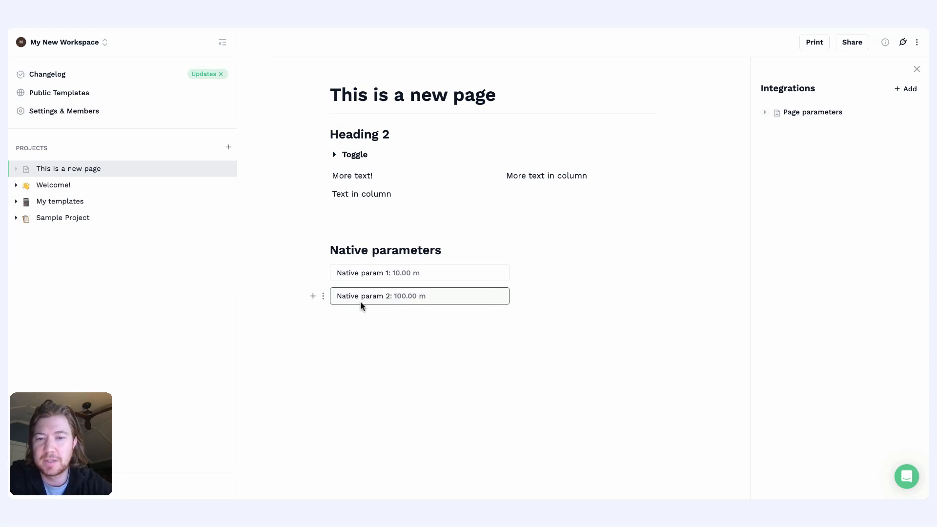
mouse_move(403, 300)
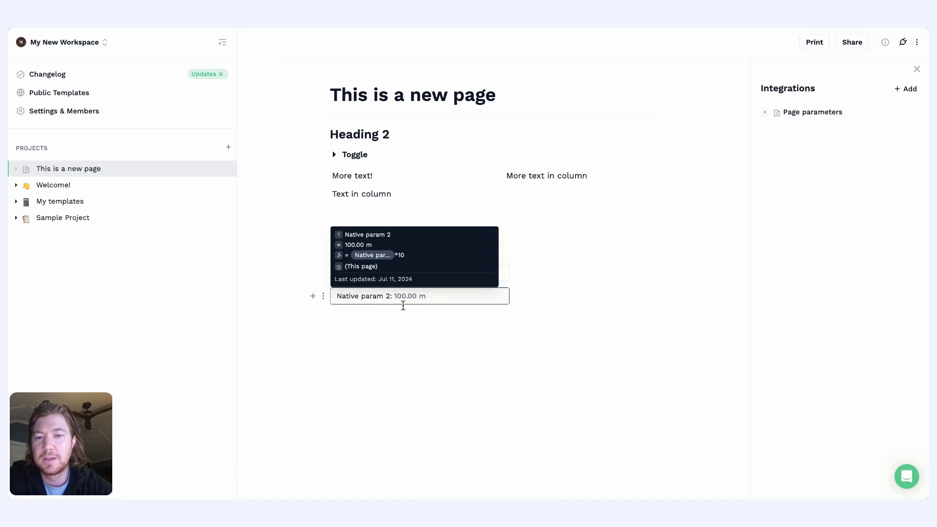
- Convert the result of Native param 2 to millimetres by adding "to mm" to the end of its formula
click(409, 317)
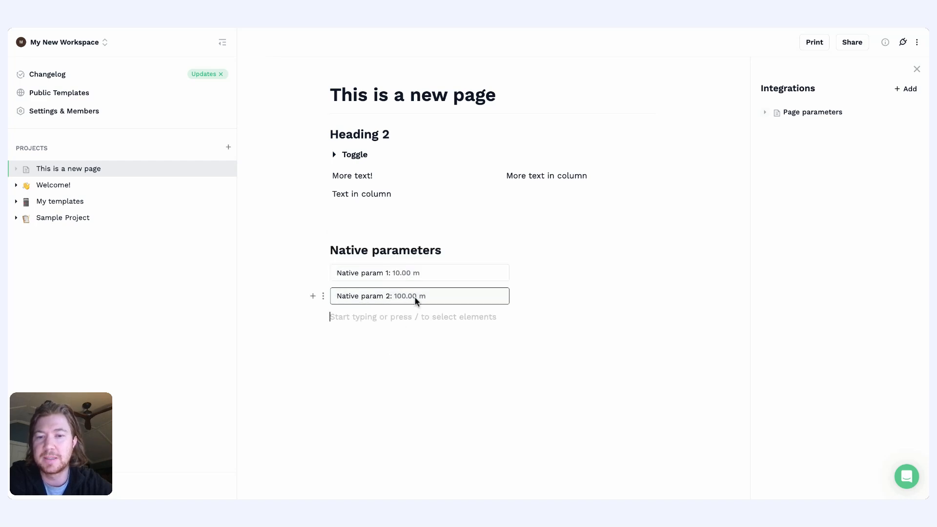
click(445, 300)
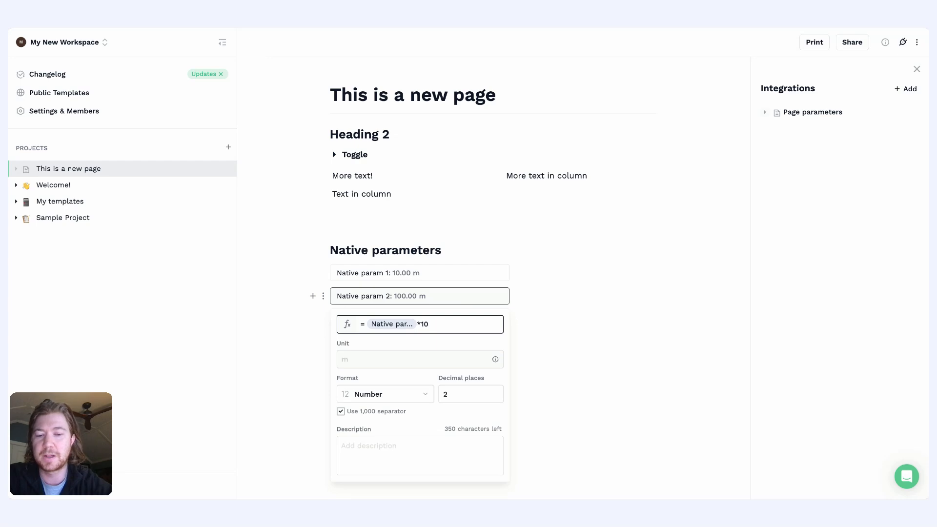
text(to mm)
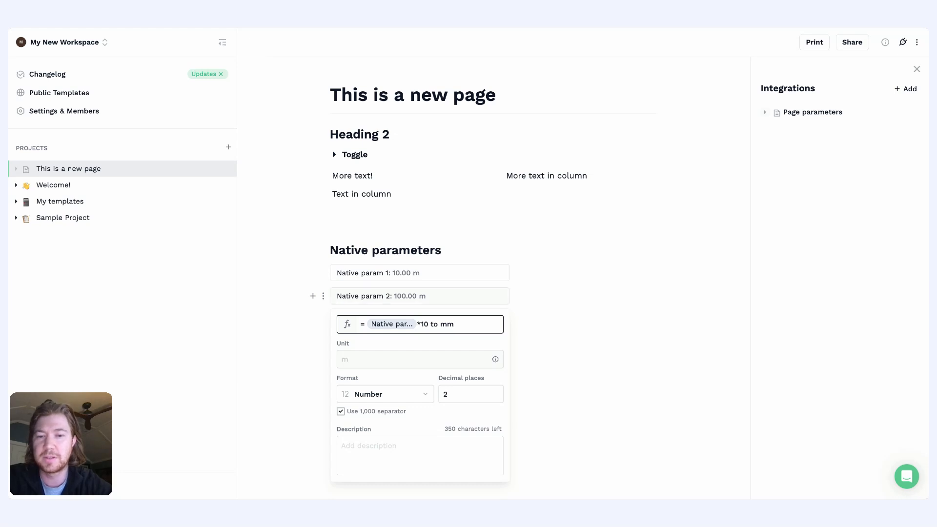
click(457, 324)
key(Return)
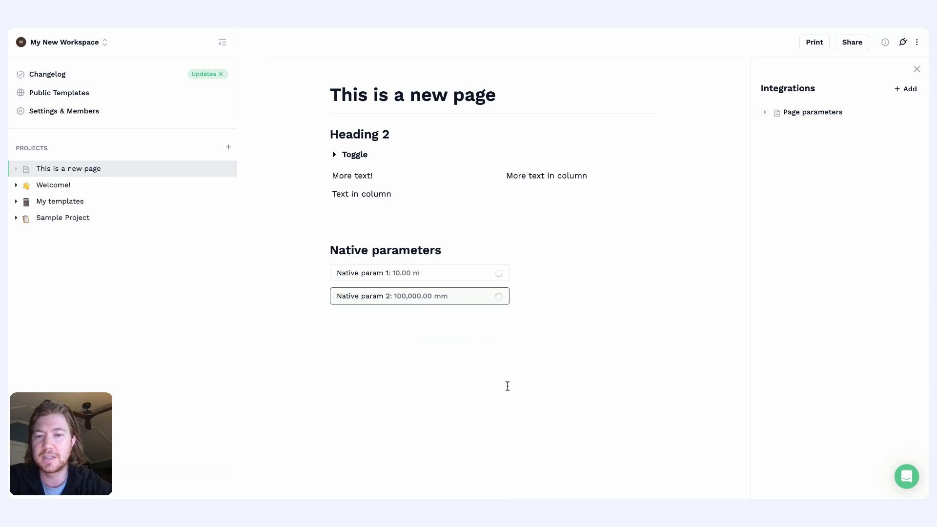
mouse_move(397, 297)
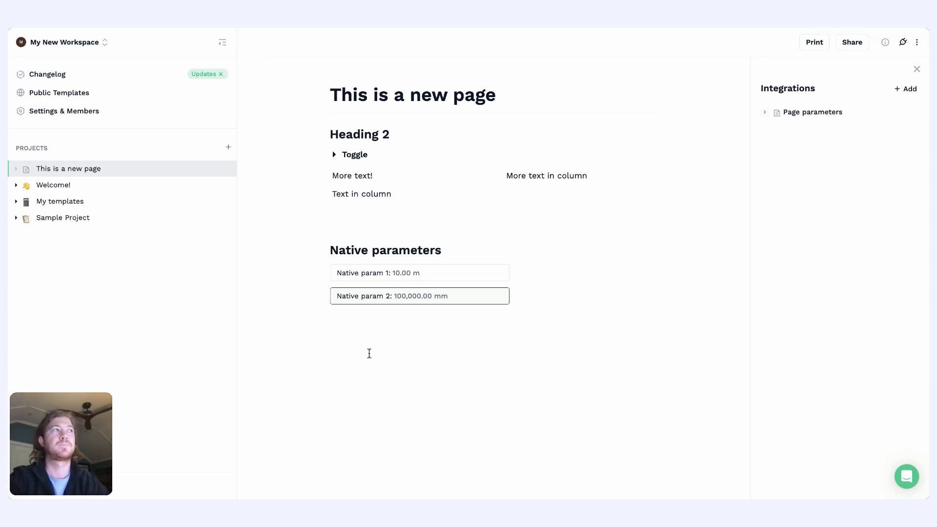
- Add a Heading 2 element reading "Spreadsheet integration" below the native parameters, leaving blank space above it
click(430, 332)
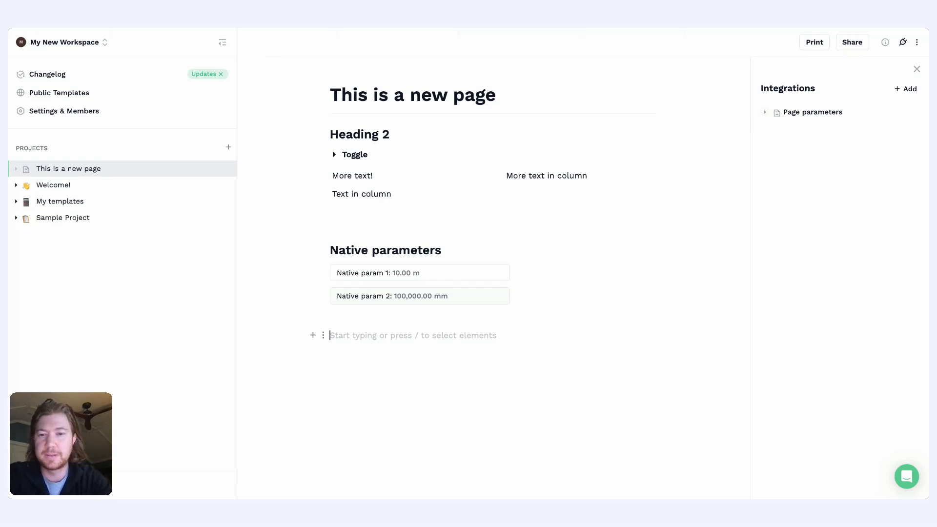
text(/H)
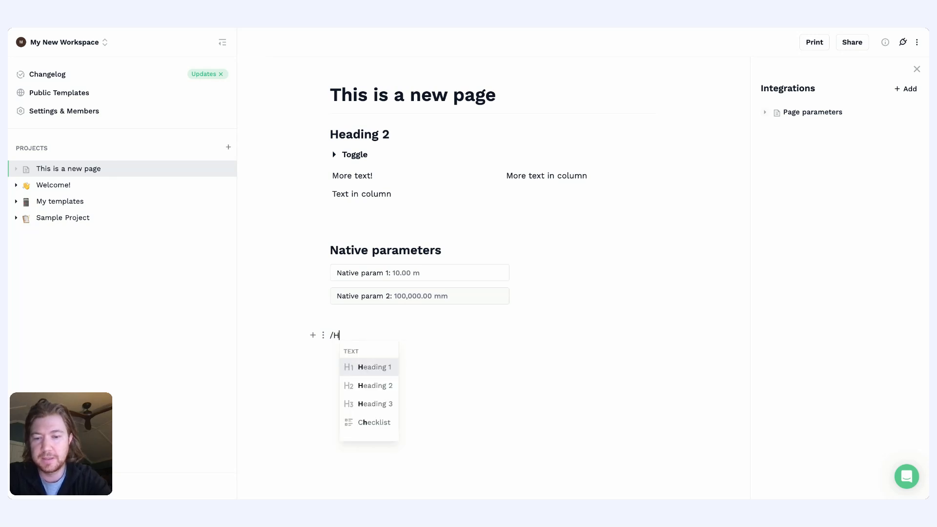
text(ead)
key(Down)
key(Return)
text(Spreas)
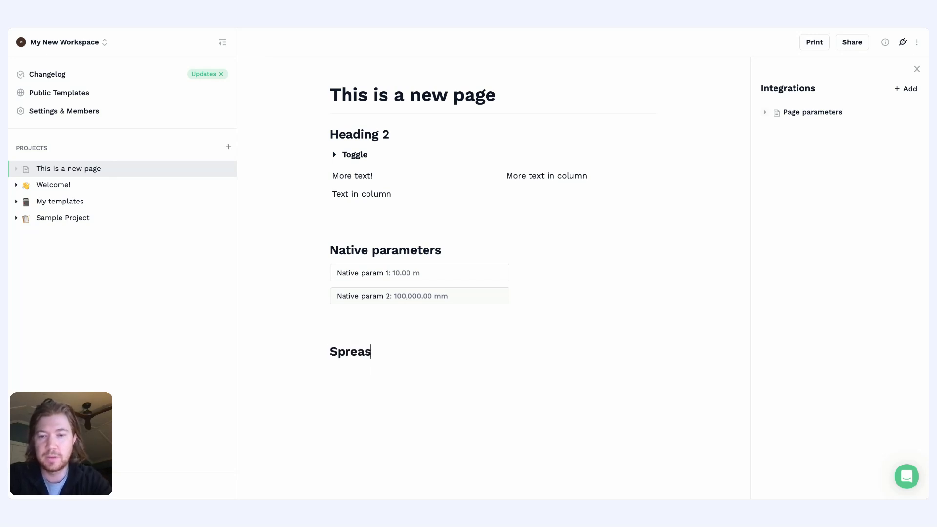
key(BackSpace)
text(dsheet integration)
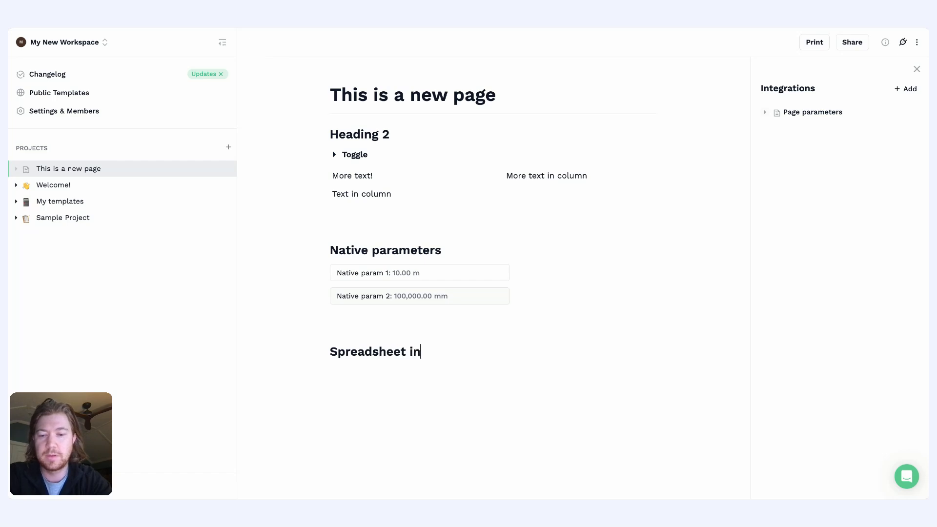
key(Return)
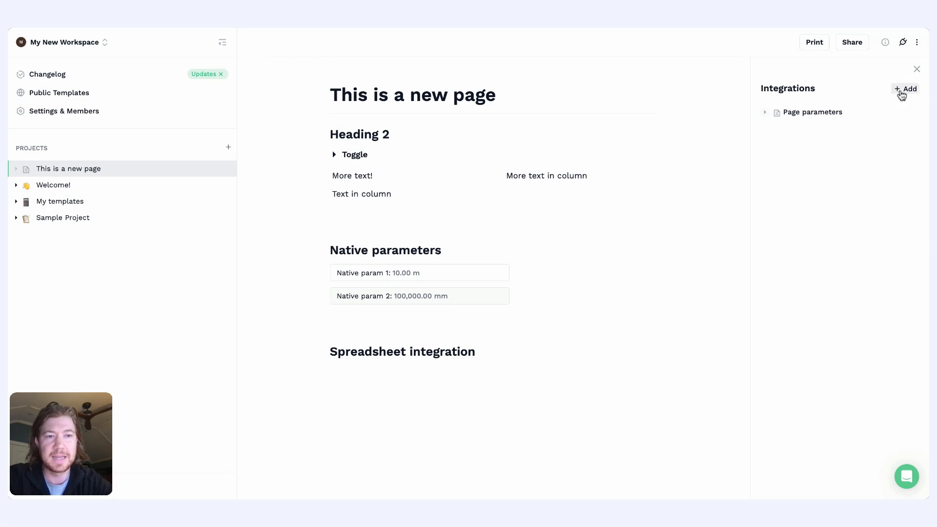
- Add the a_basic_spreadsheet (1) file to the page as a Spreadsheet integration and enlarge its viewing pane
click(904, 90)
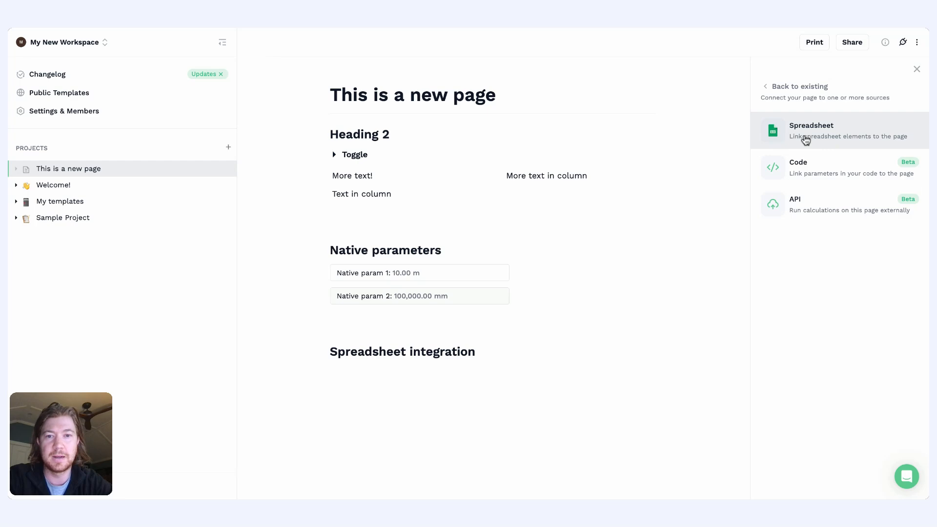
click(805, 141)
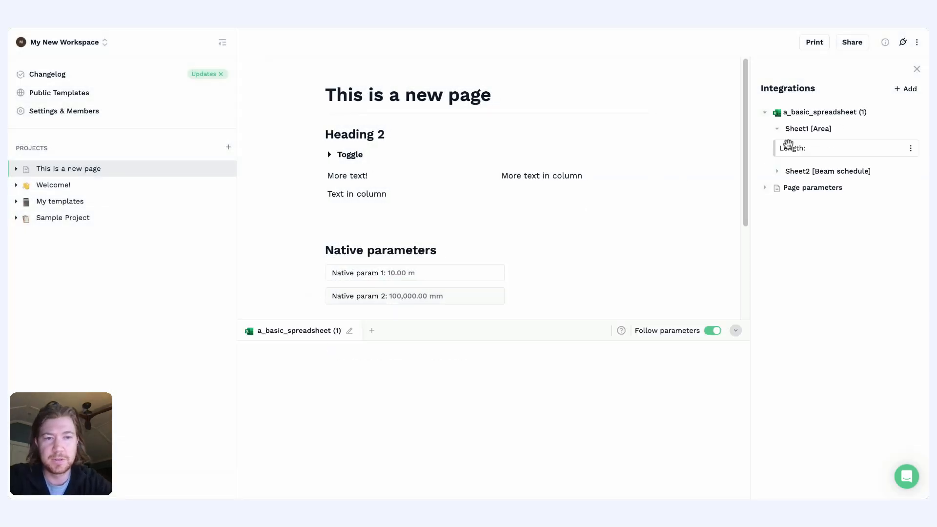
scroll(557, 236, down, 2)
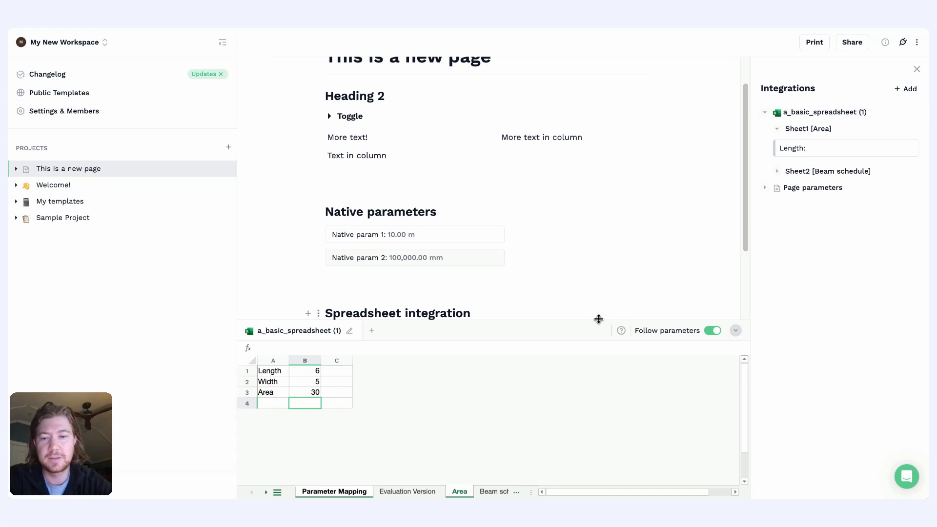
drag(599, 319, 594, 278)
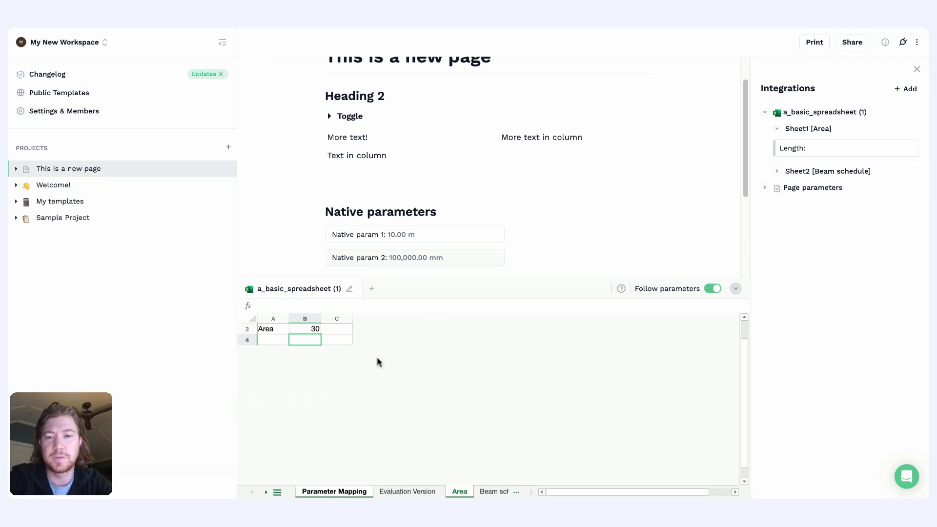
scroll(355, 383, up, 2)
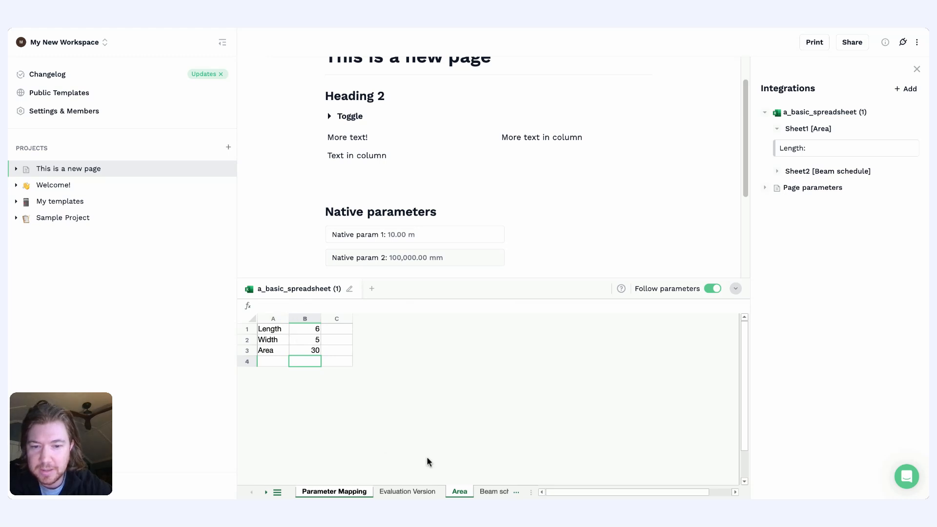
- Examine the Area formula in cell B3 and the cost values on the Beam schedule sheet, ending on the Area sheet
click(292, 350)
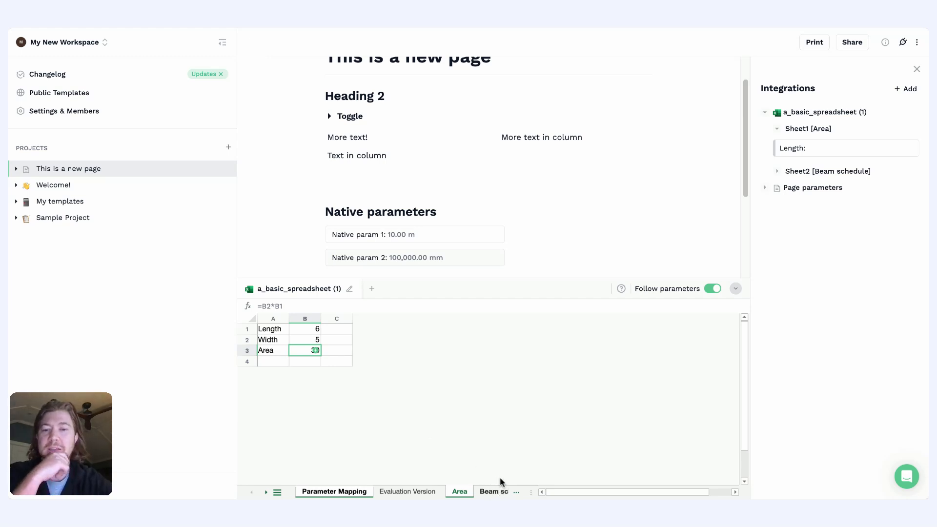
click(496, 491)
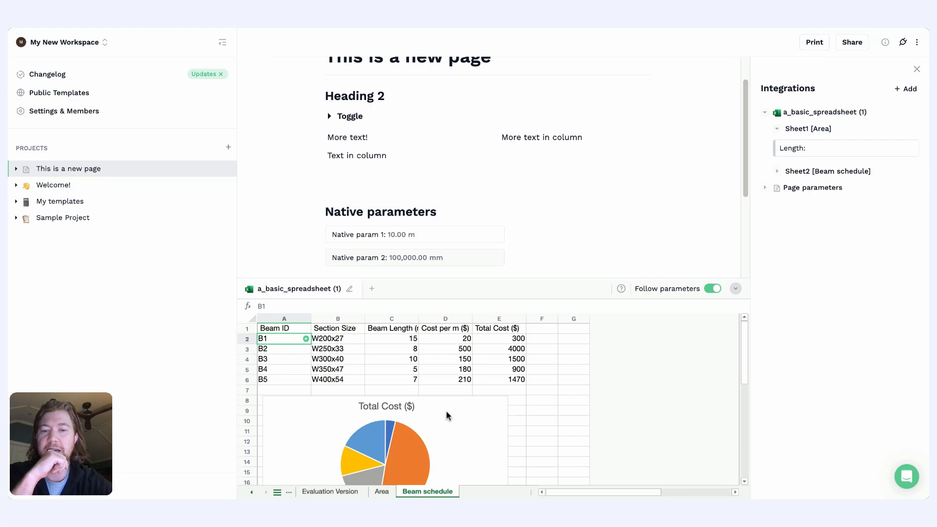
click(467, 344)
click(460, 371)
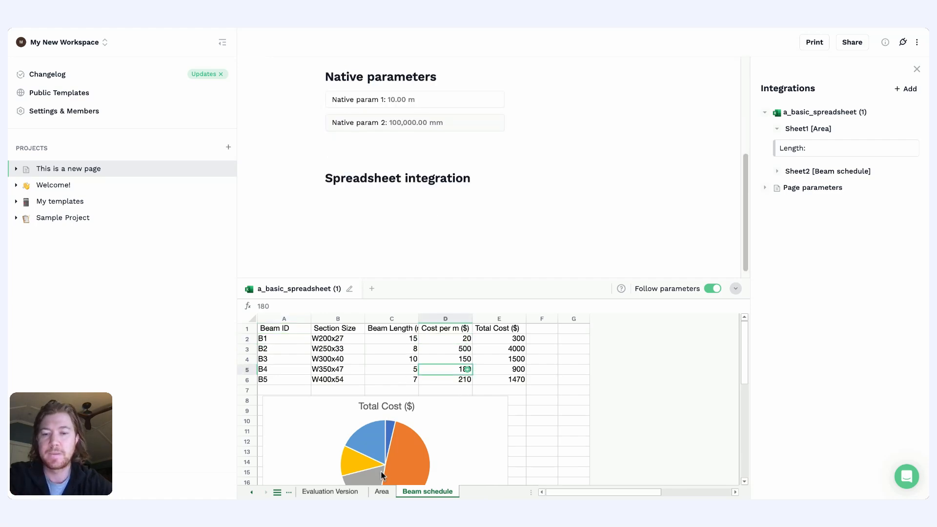
click(381, 491)
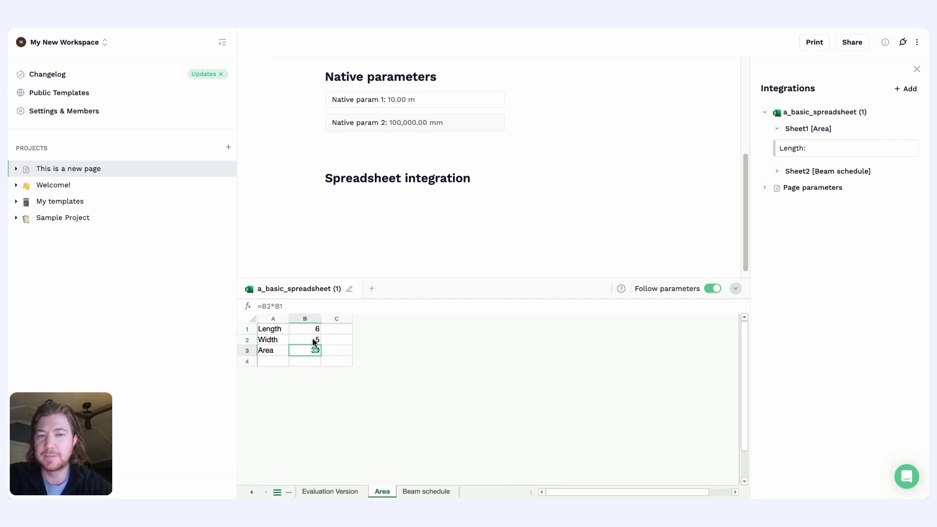
- Widen column B of the Area sheet to about twice its width and select the Length value in cell B1
click(355, 215)
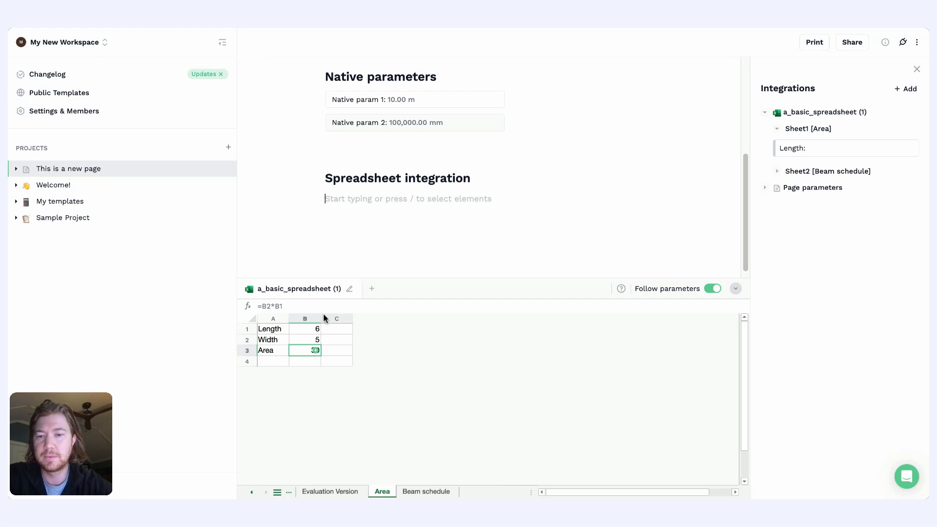
drag(324, 315, 359, 318)
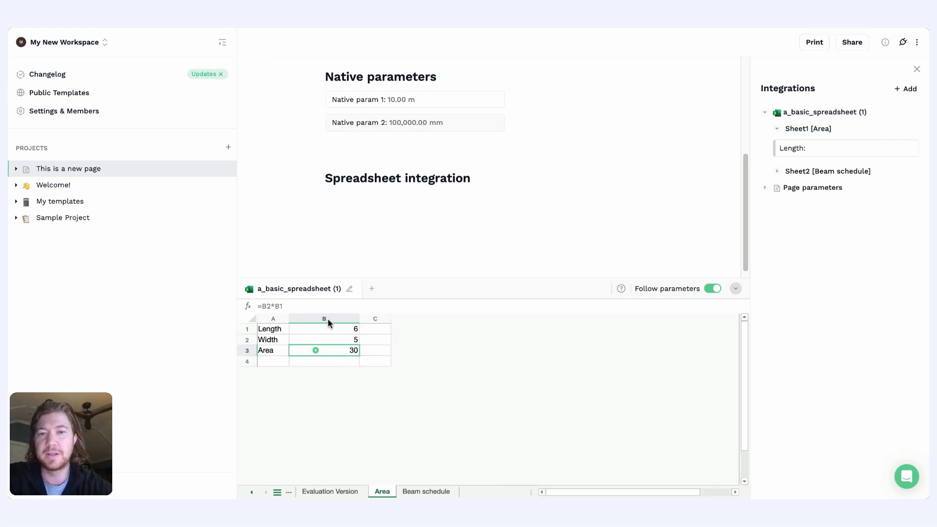
click(356, 329)
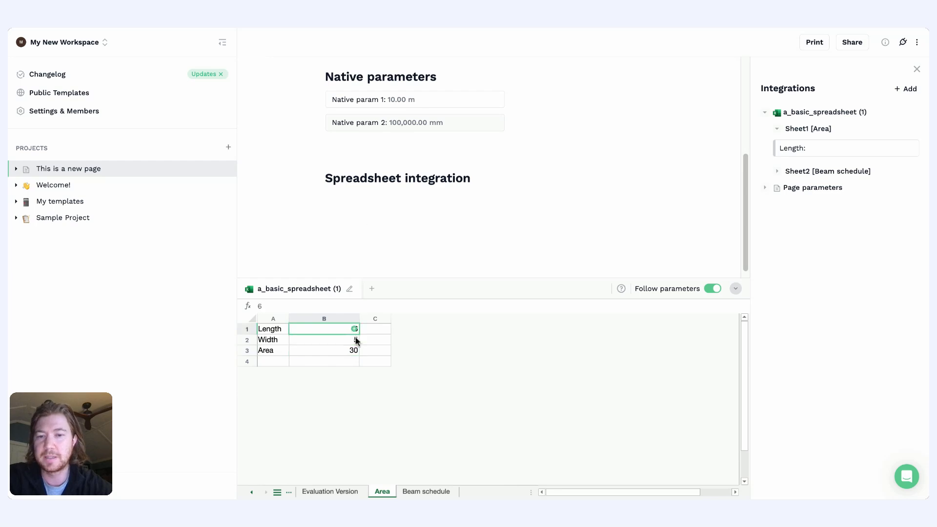
- Add the Length value from cell B1 of the Area sheet to the page as a parameter and inspect its source settings
click(355, 330)
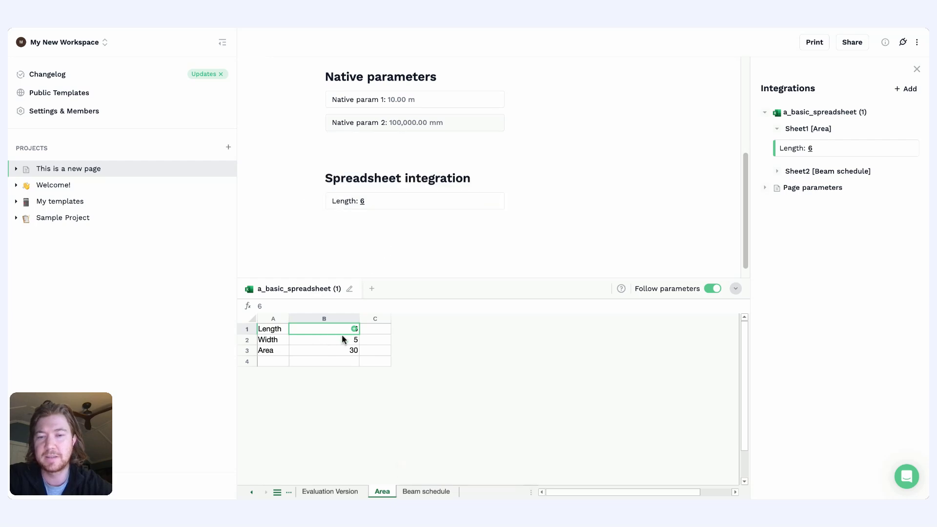
click(371, 200)
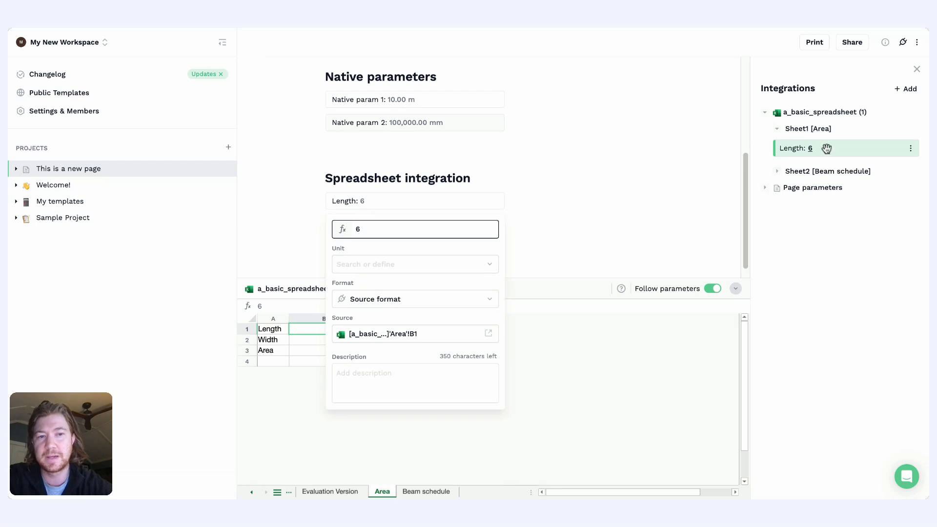
click(578, 207)
- Add the Width and Area values from cells B2 and B3 to the page as parameters below Length
click(324, 342)
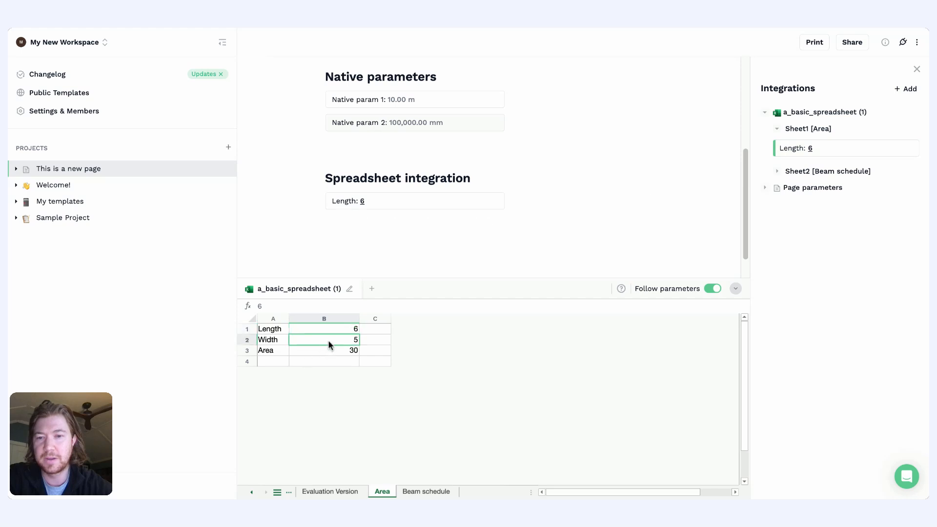
click(355, 339)
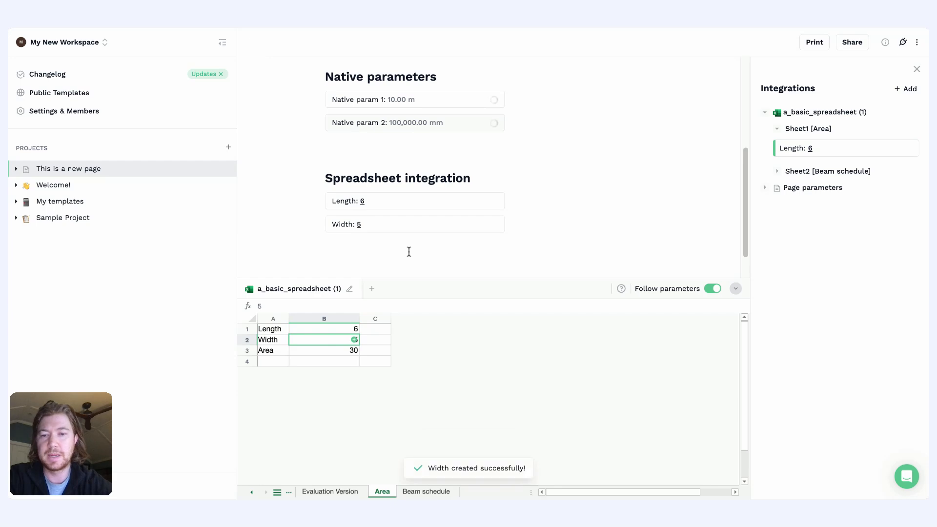
click(344, 351)
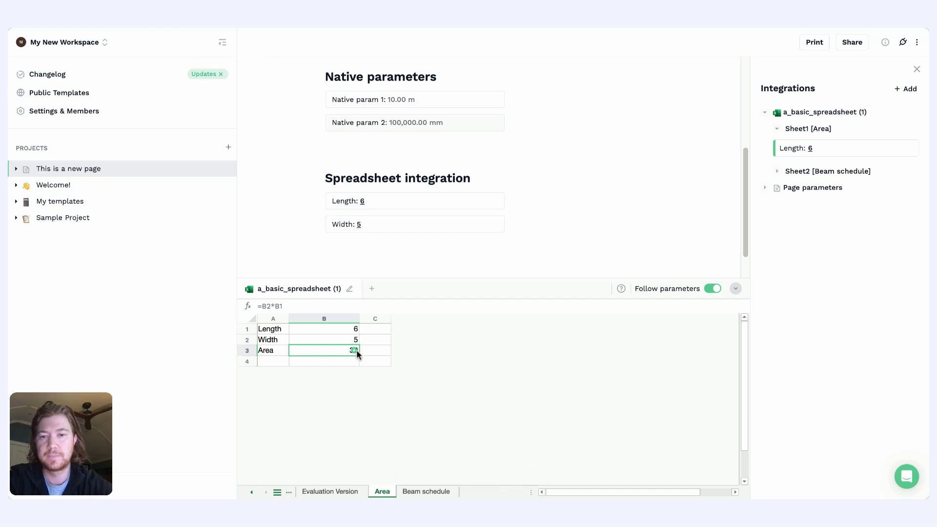
click(355, 350)
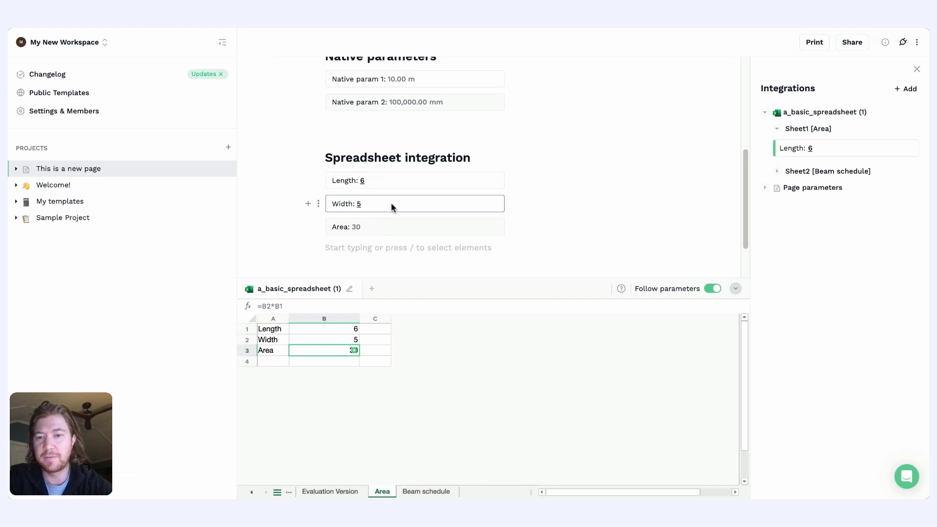
- Check the linked Length and Width cells, and set the page's Length parameter to 10
mouse_move(391, 203)
click(338, 329)
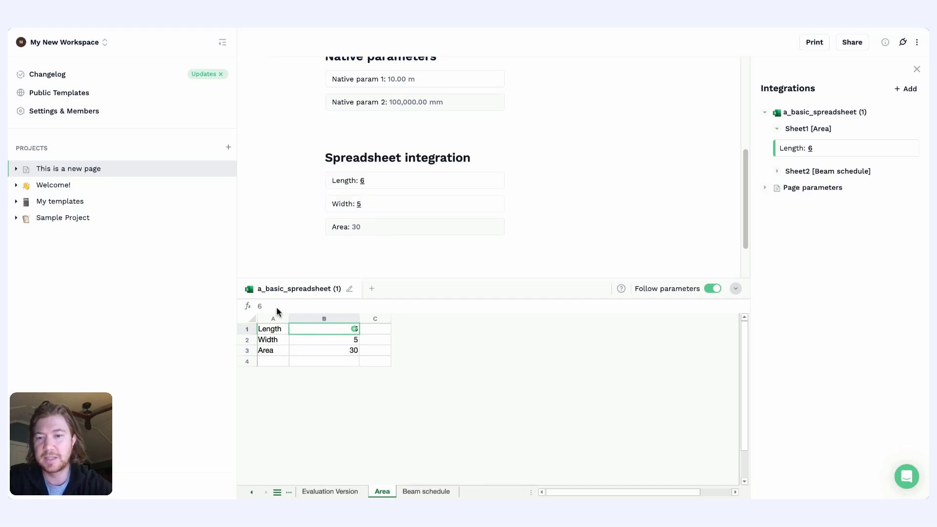
click(312, 339)
mouse_move(379, 198)
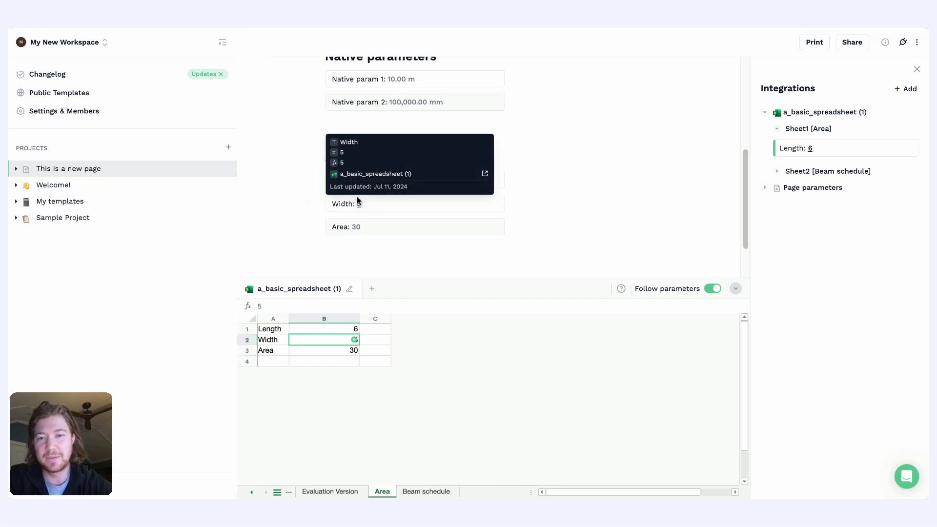
click(384, 183)
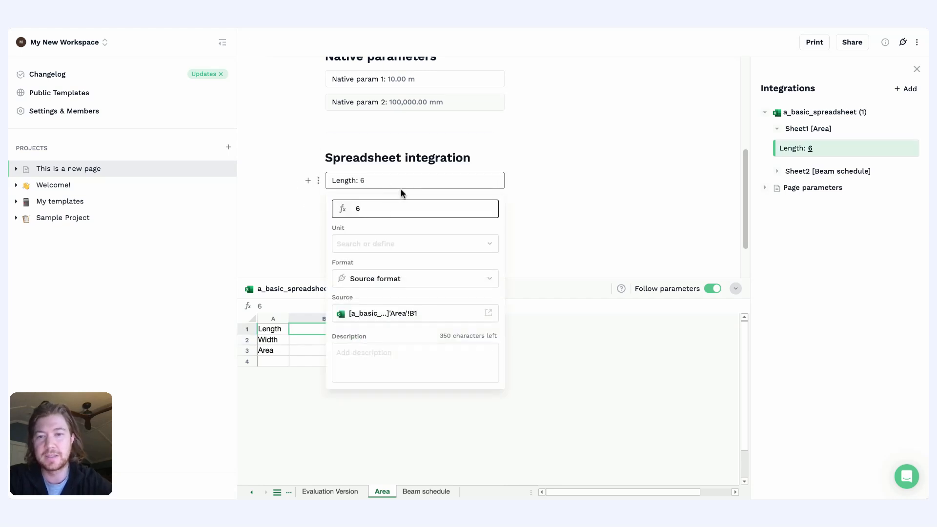
click(384, 212)
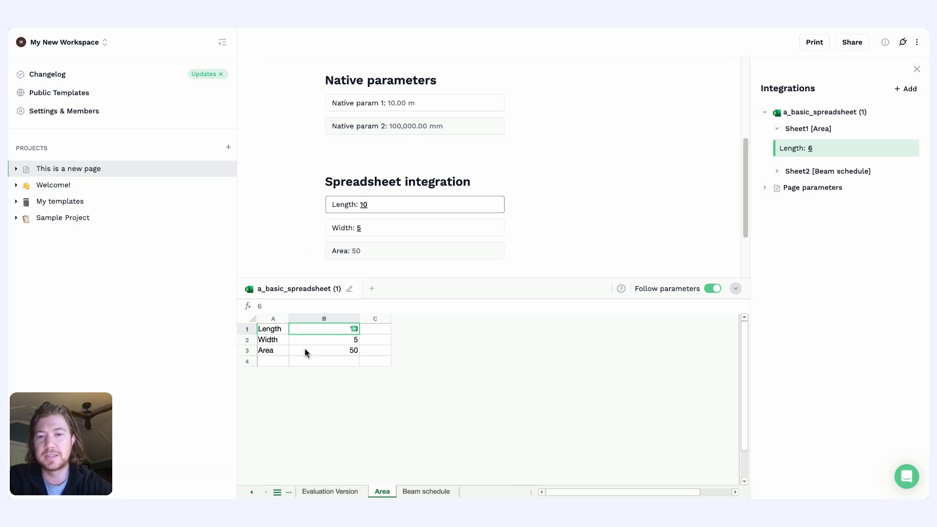
- Inspect the source reference of the Area parameter and the spreadsheet cells linked to Width and Area
click(373, 254)
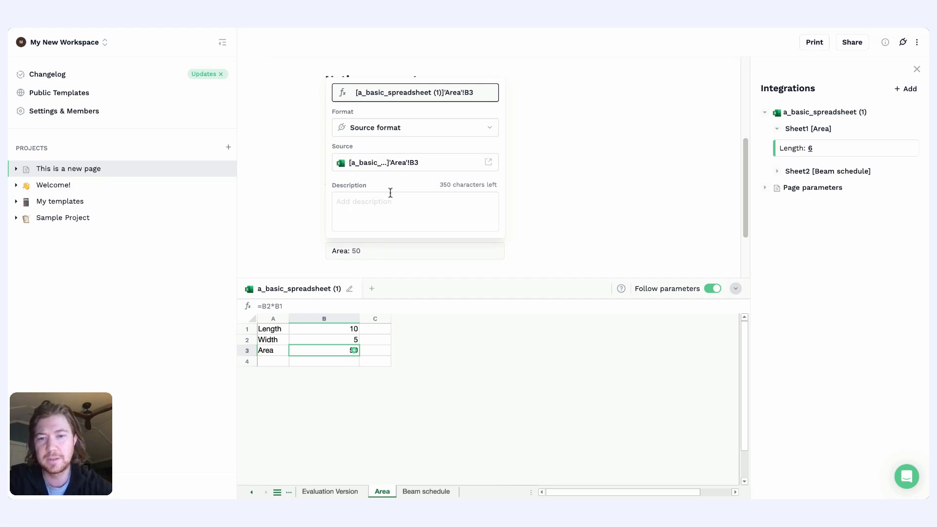
click(330, 267)
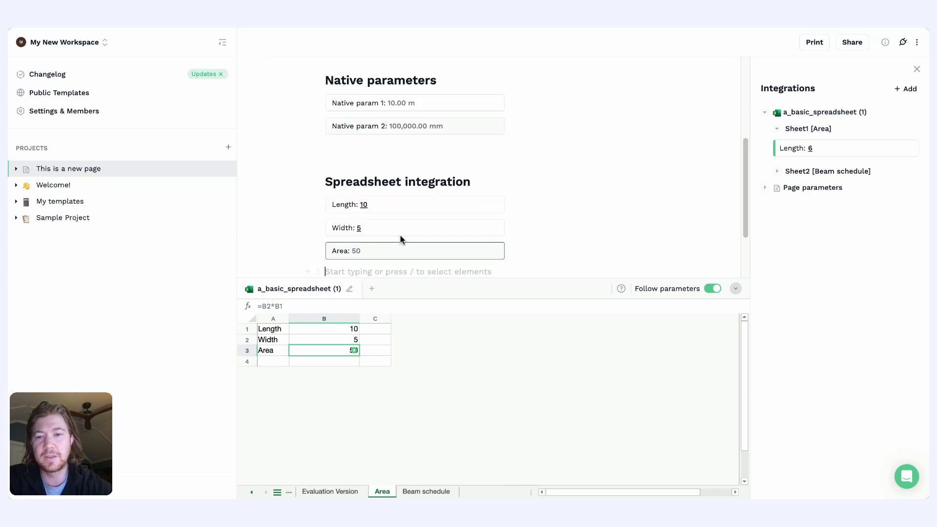
click(409, 225)
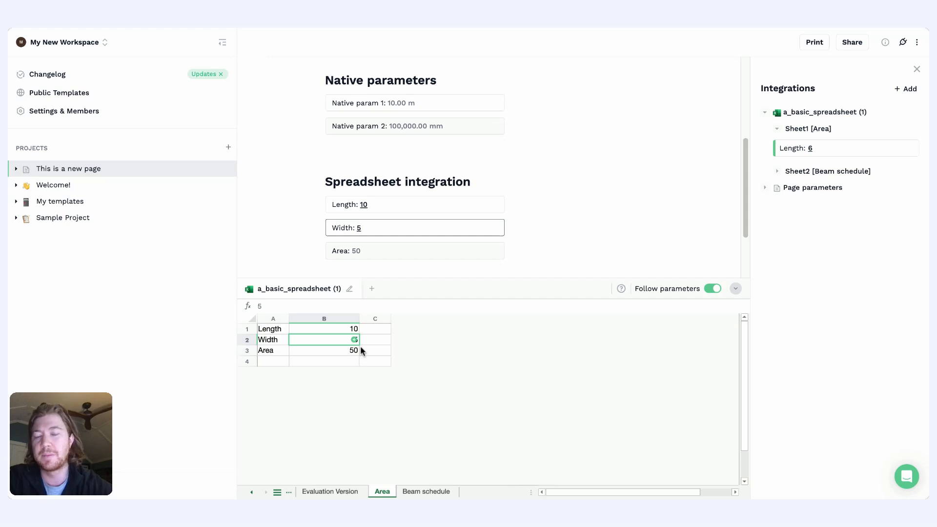
click(410, 251)
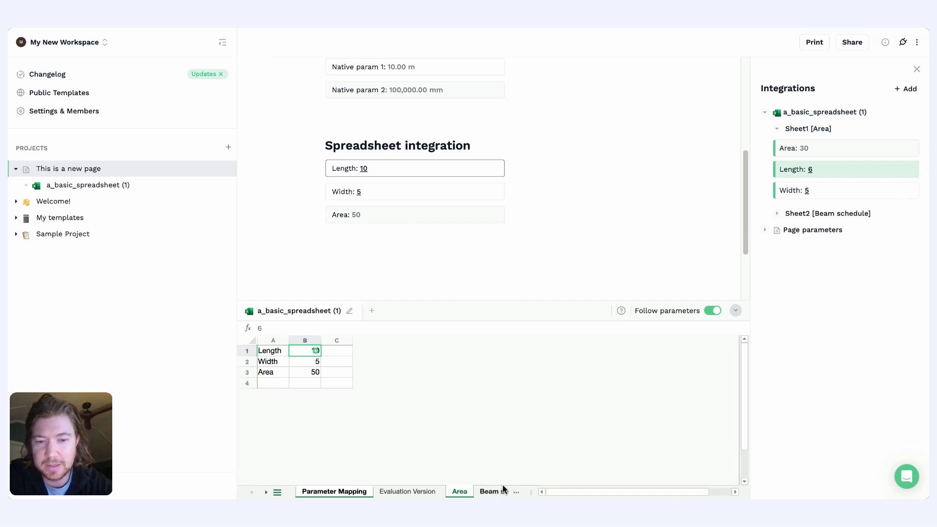
- Add the range A1:E6 of the Beam schedule sheet to the page as a table parameter
click(487, 489)
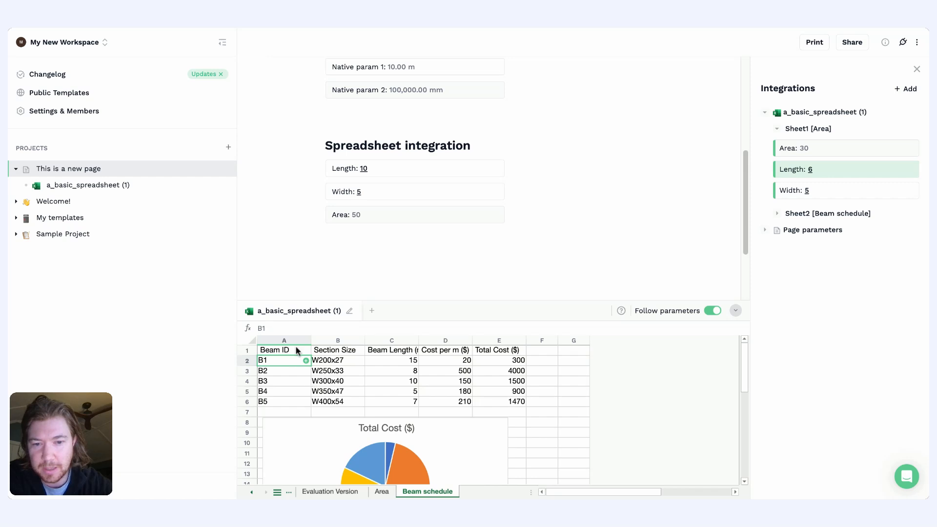
drag(299, 350, 519, 399)
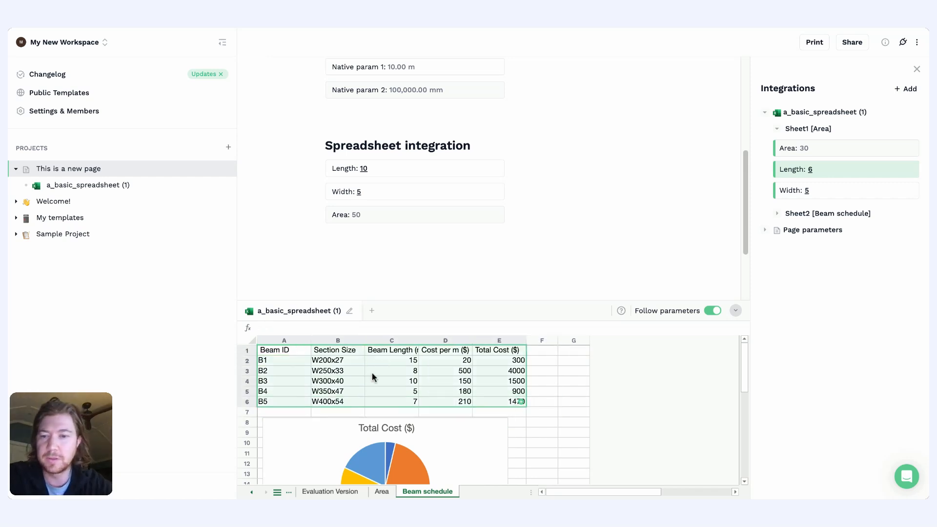
click(522, 401)
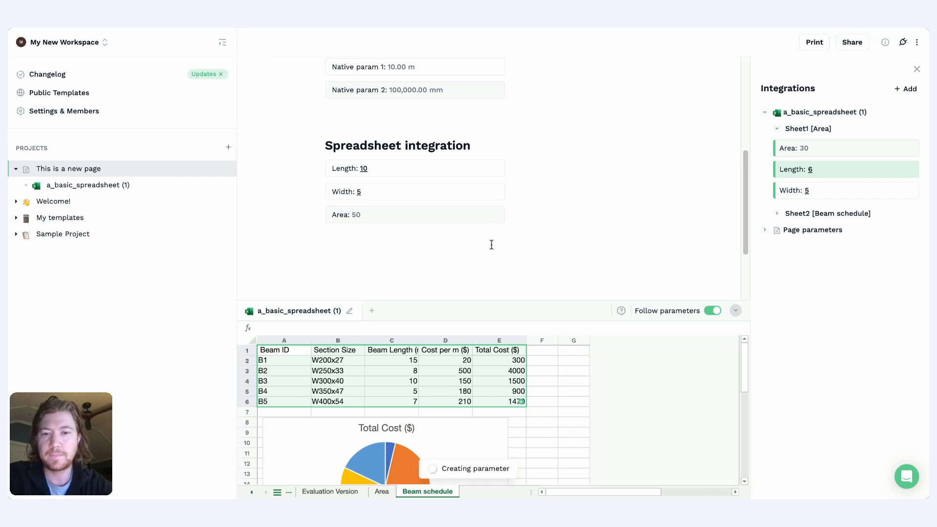
- Set the cost per m of beam B1 to 100 in the page table and check cell D2 of the Beam schedule sheet
scroll(491, 245, down, 1)
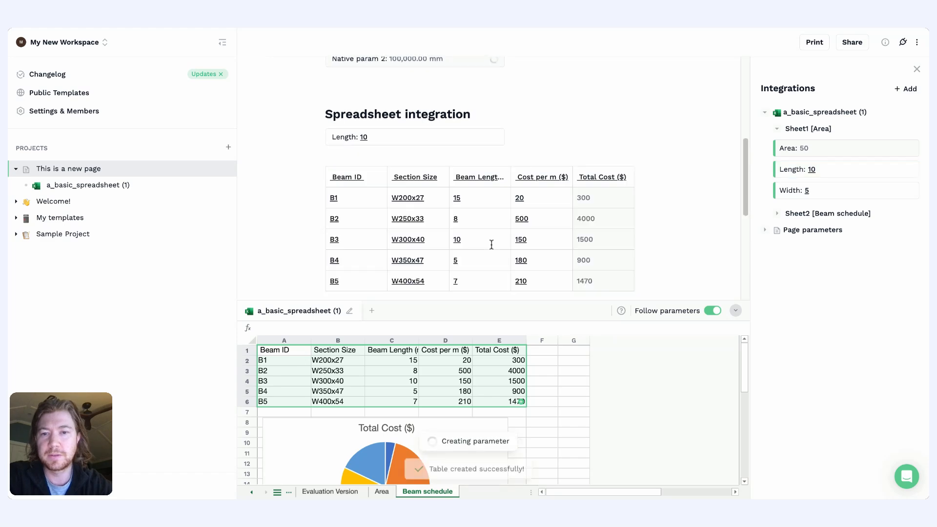
scroll(492, 245, down, 1)
scroll(486, 214, down, 2)
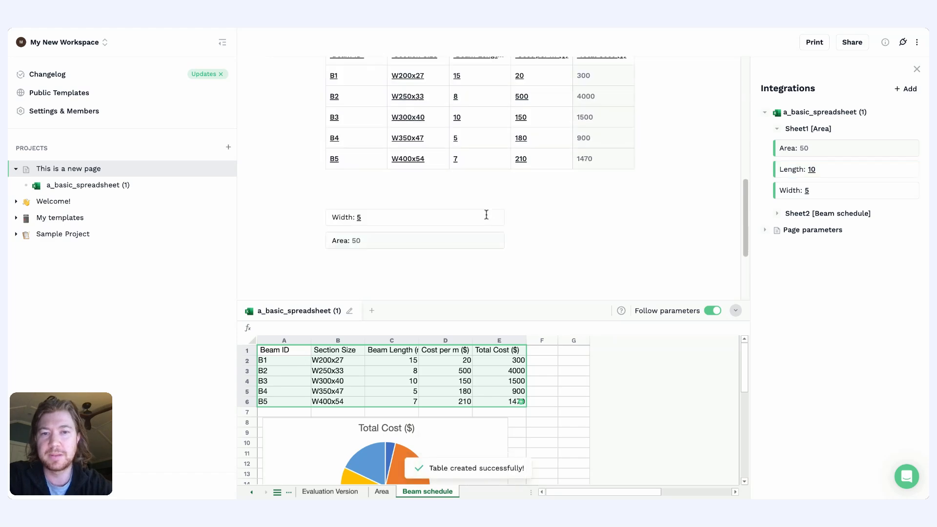
scroll(477, 144, up, 2)
scroll(432, 126, down, 1)
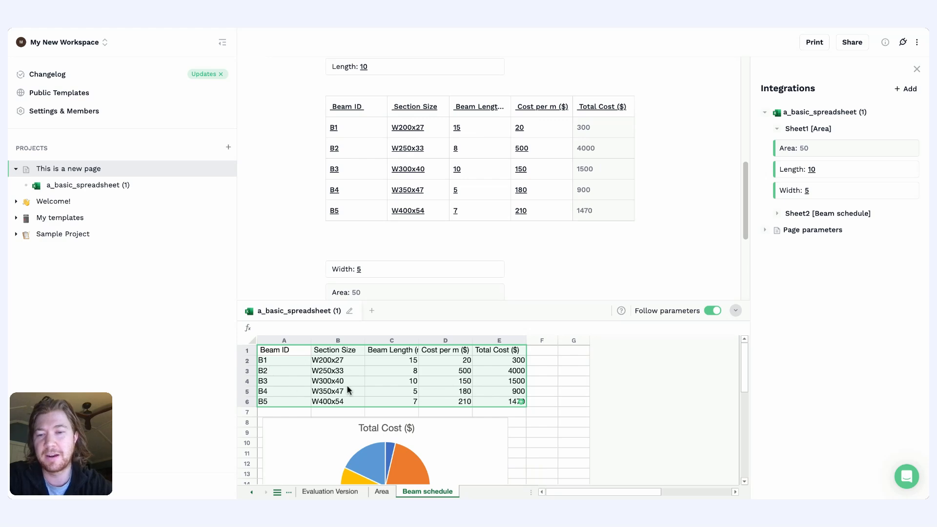
click(550, 124)
text(100)
key(Return)
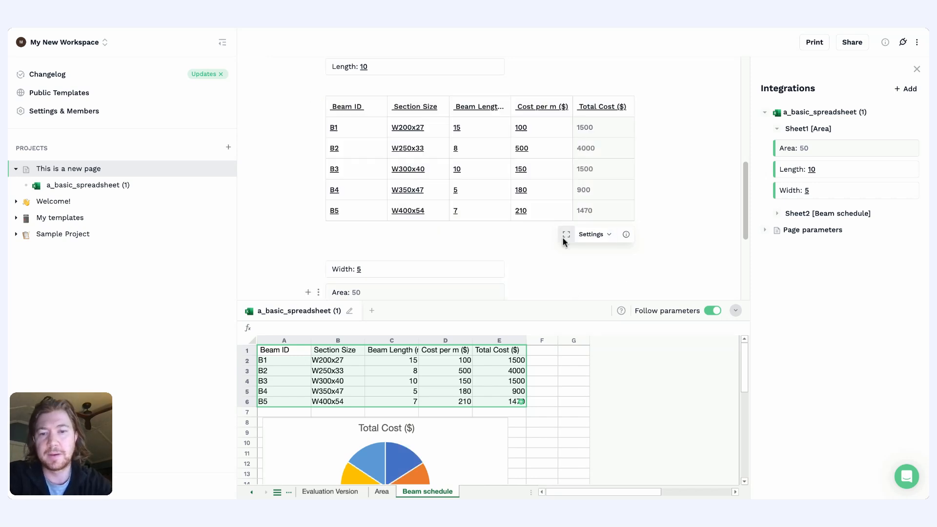
scroll(567, 260, down, 1)
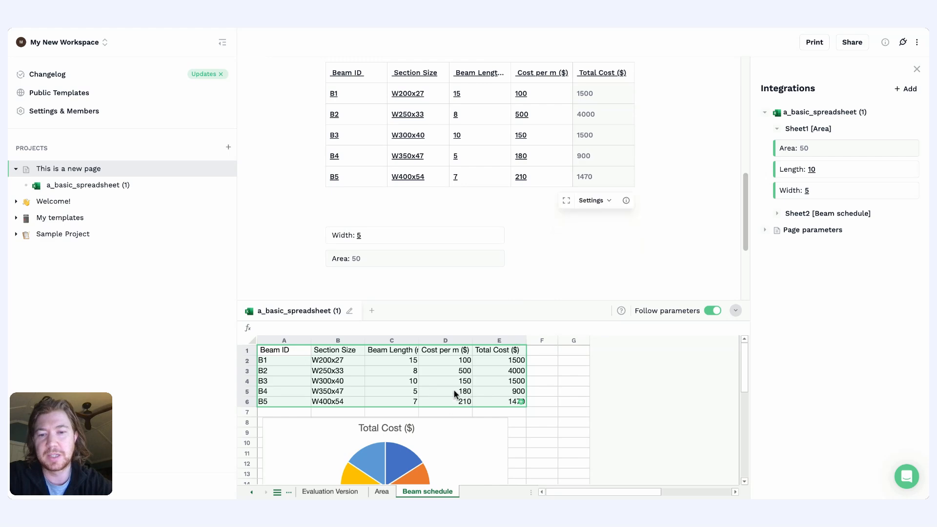
click(462, 360)
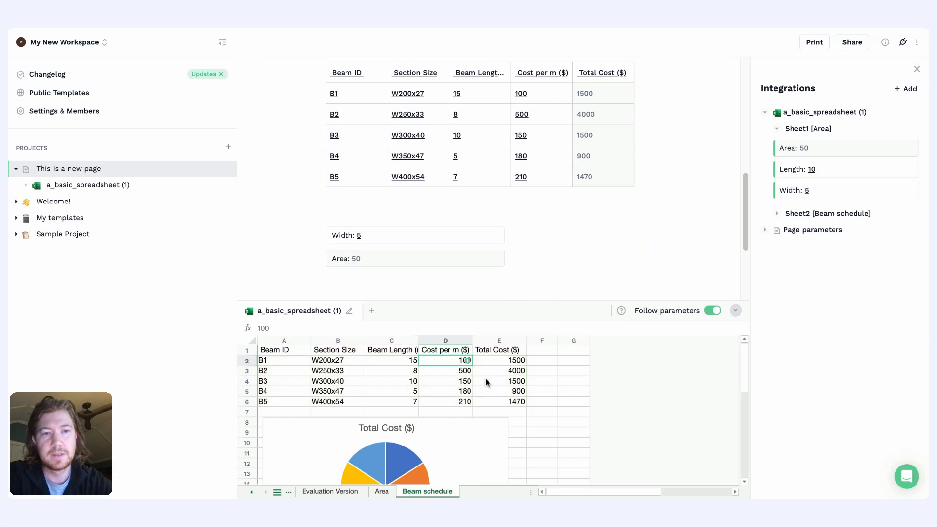
- Insert the Total Cost ($) pie chart from Sheet2 [Beam schedule] below the page table and collapse the spreadsheet pane
click(462, 208)
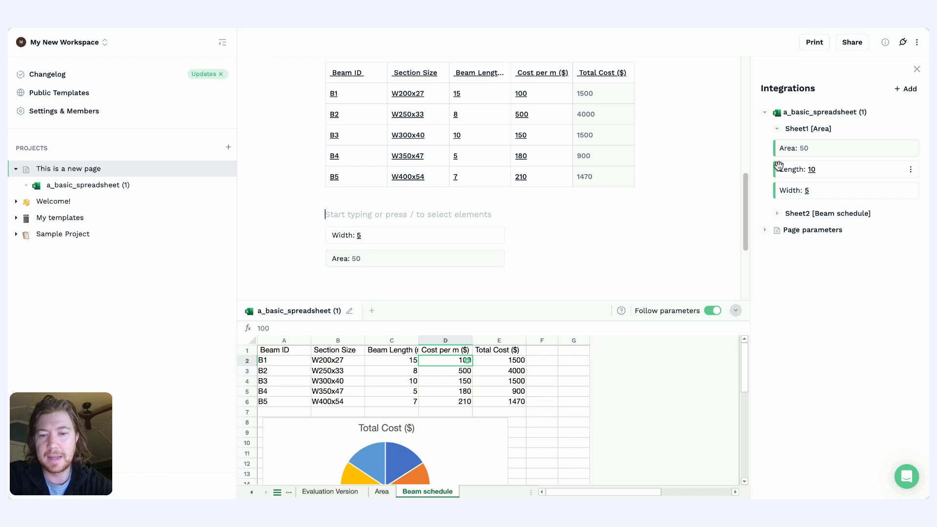
click(781, 130)
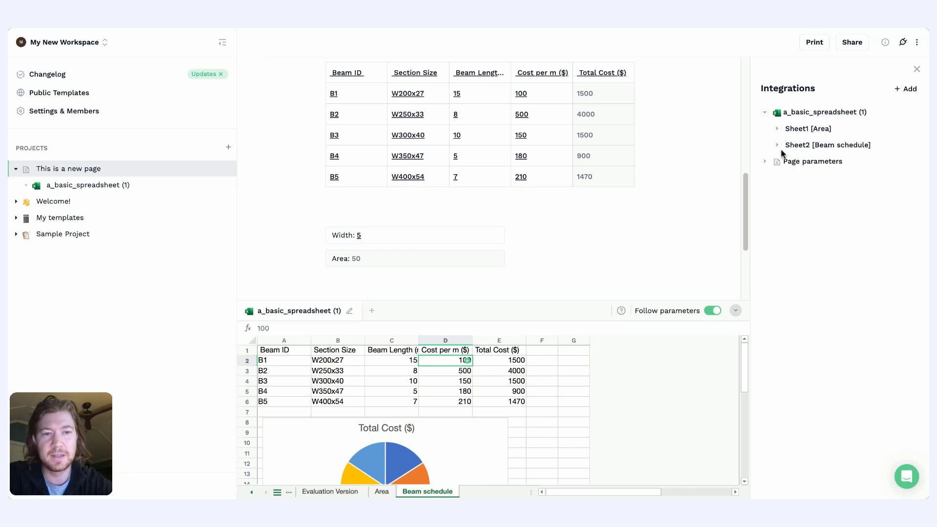
click(779, 145)
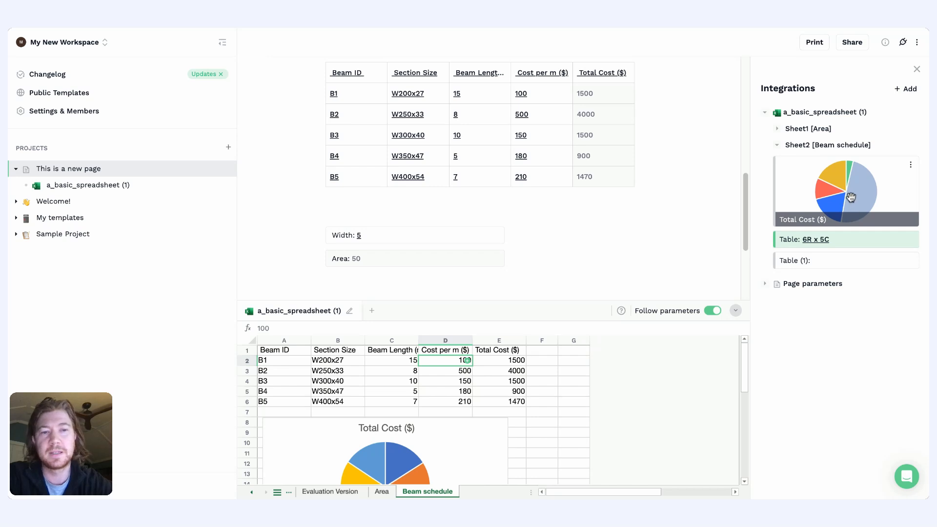
drag(851, 196, 534, 198)
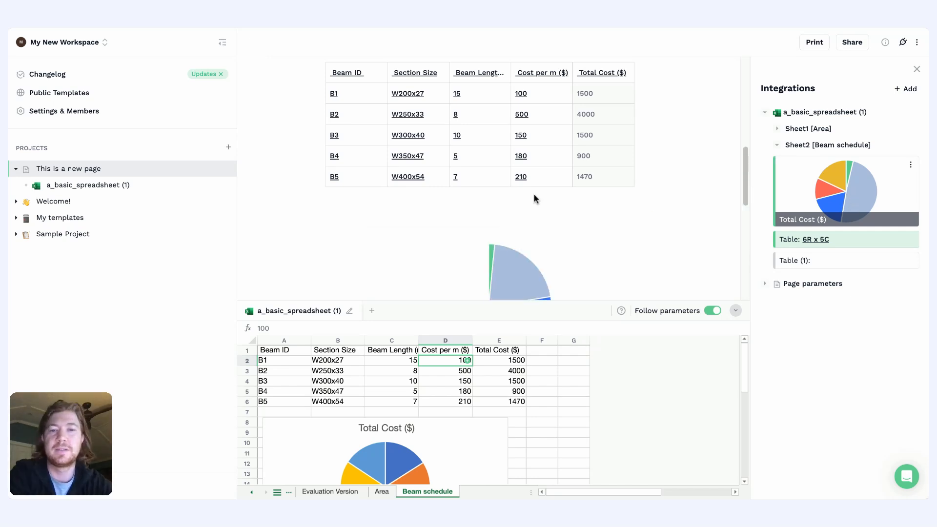
scroll(534, 198, down, 1)
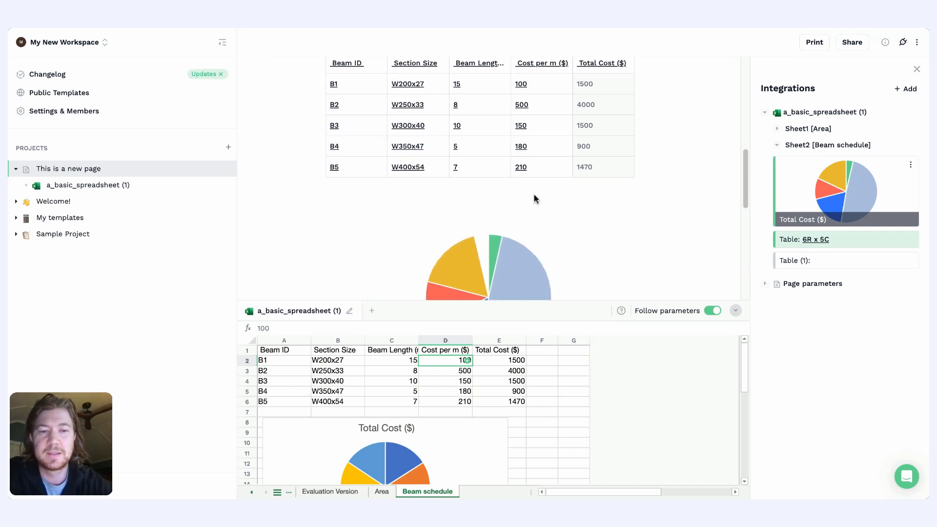
scroll(534, 198, down, 3)
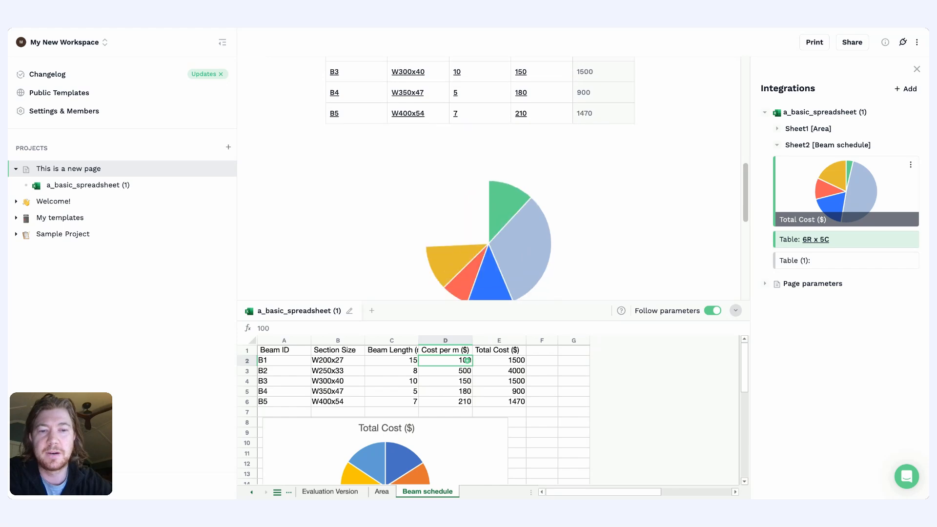
click(734, 311)
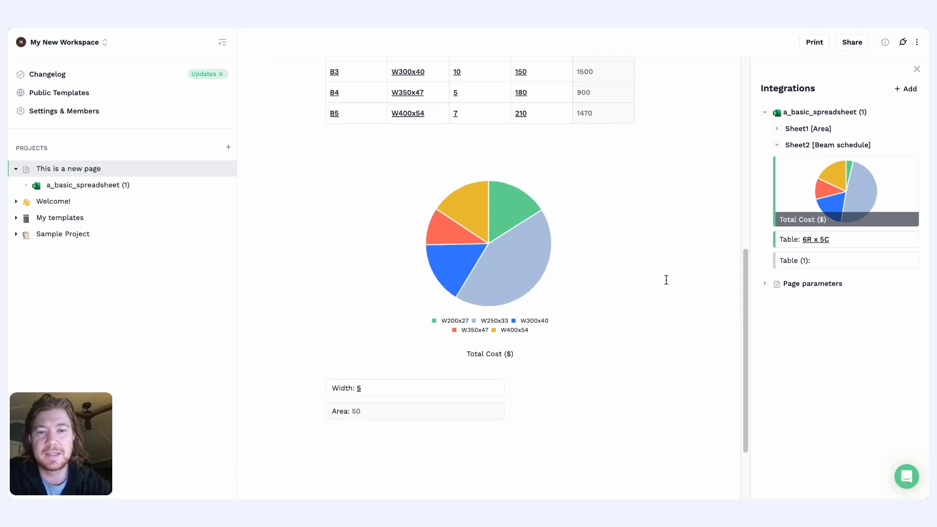
- Set the cost per m of beam B1 to 1000 in the page table
scroll(666, 280, up, 2)
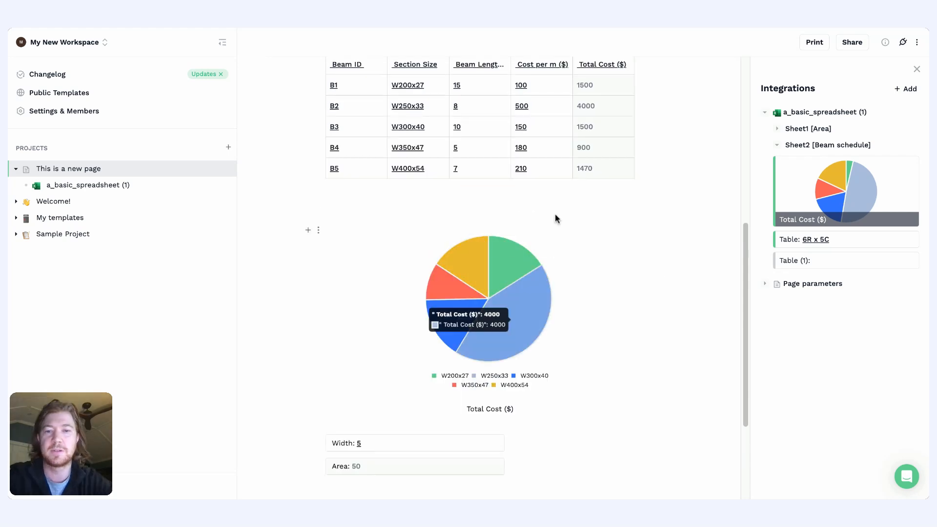
scroll(555, 218, up, 2)
click(549, 136)
text(1000)
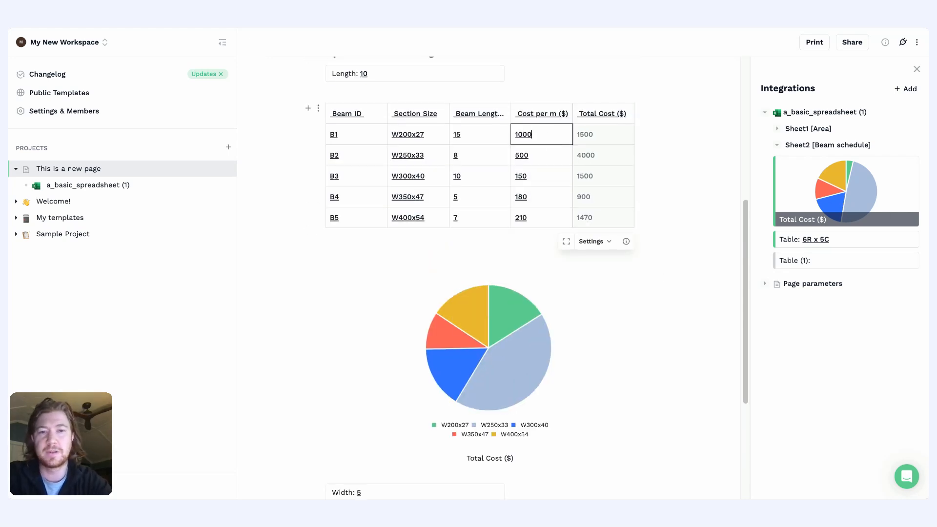
key(Return)
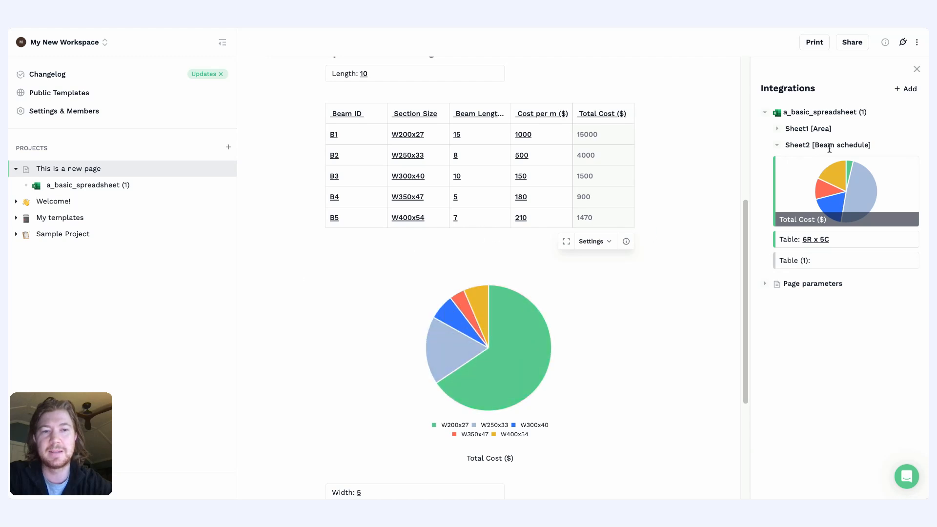
- Reopen the viewing pane of a_basic_spreadsheet (1) beneath the page content
click(836, 122)
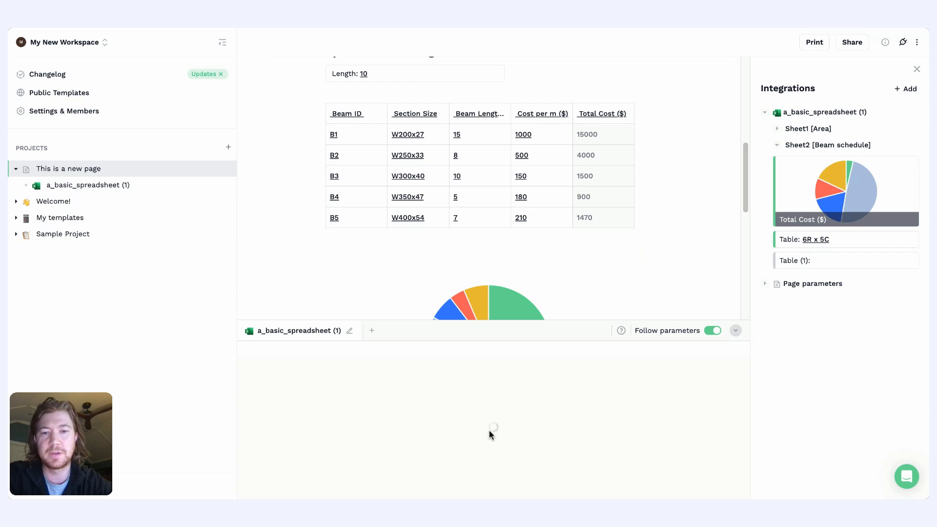
scroll(523, 292, down, 1)
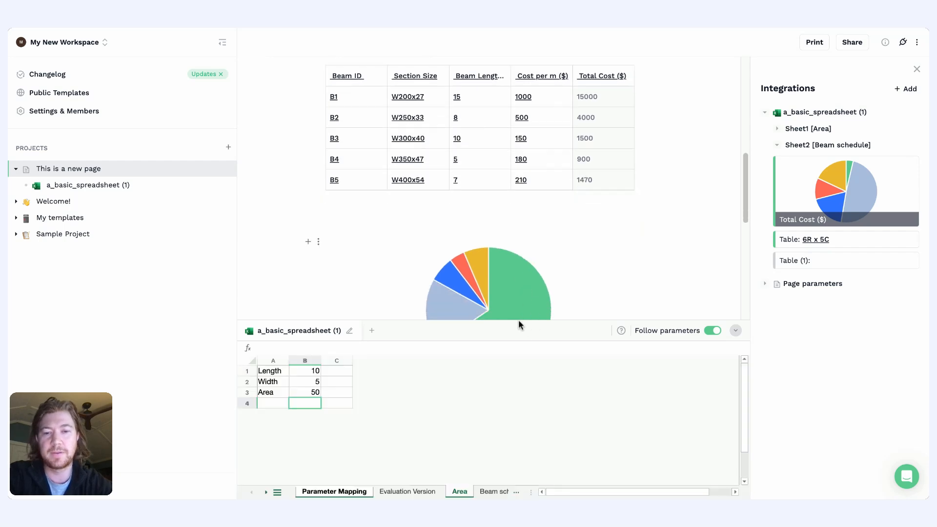
- Examine the Beam schedule sheet's table and Total Cost ($) chart against the page's table and pie chart
click(489, 493)
scroll(458, 426, down, 3)
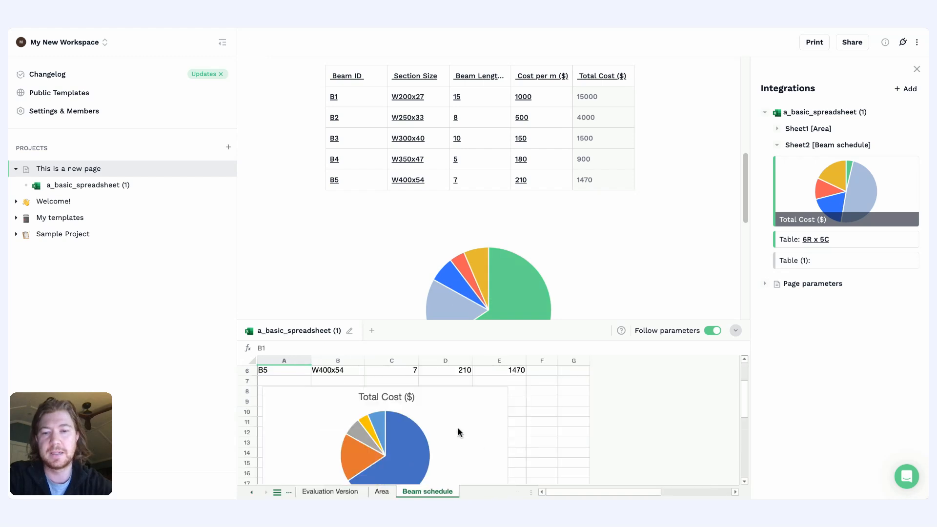
scroll(464, 293, down, 3)
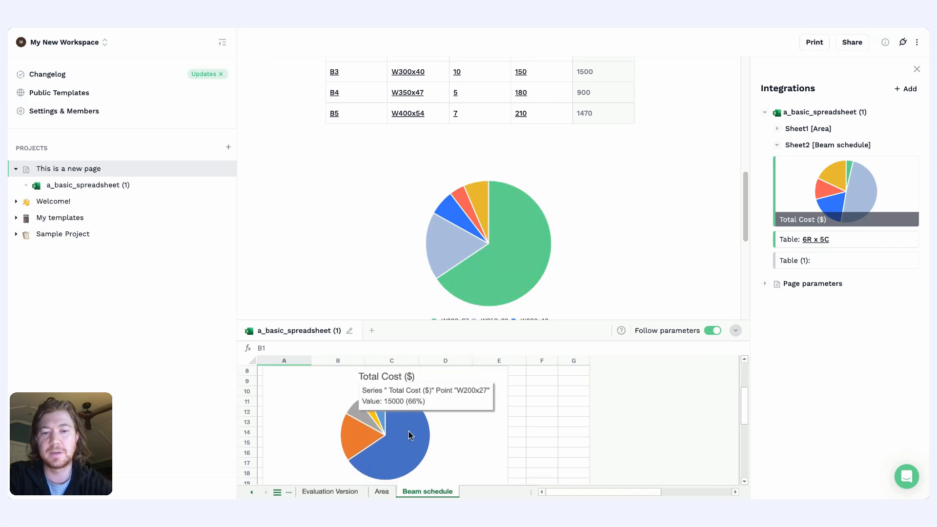
scroll(409, 434, up, 3)
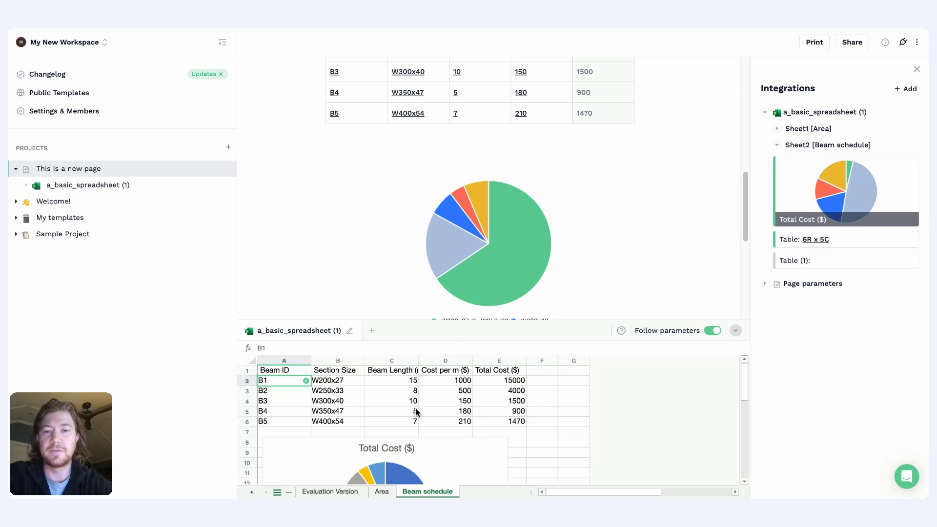
scroll(415, 430, down, 1)
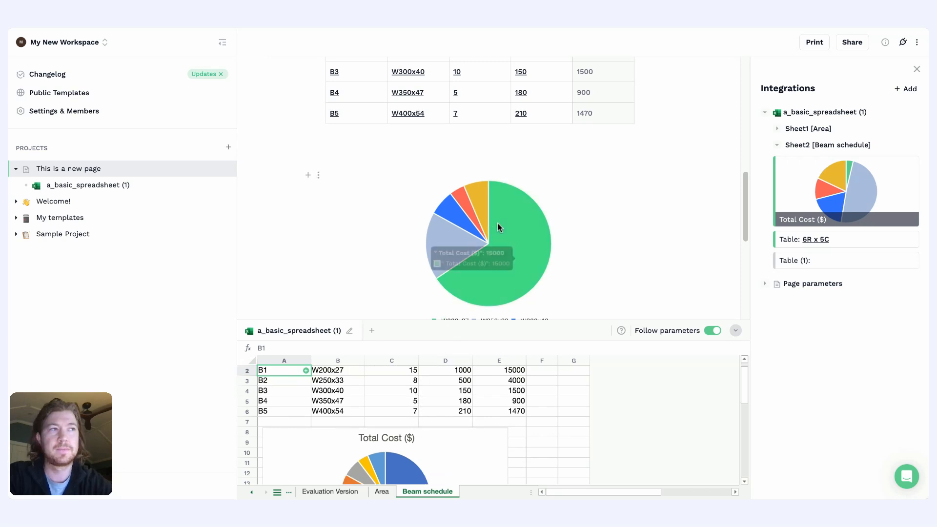
- Add a Heading 2 reading "Python" at the end of the page, below the Width and Area parameters
click(465, 138)
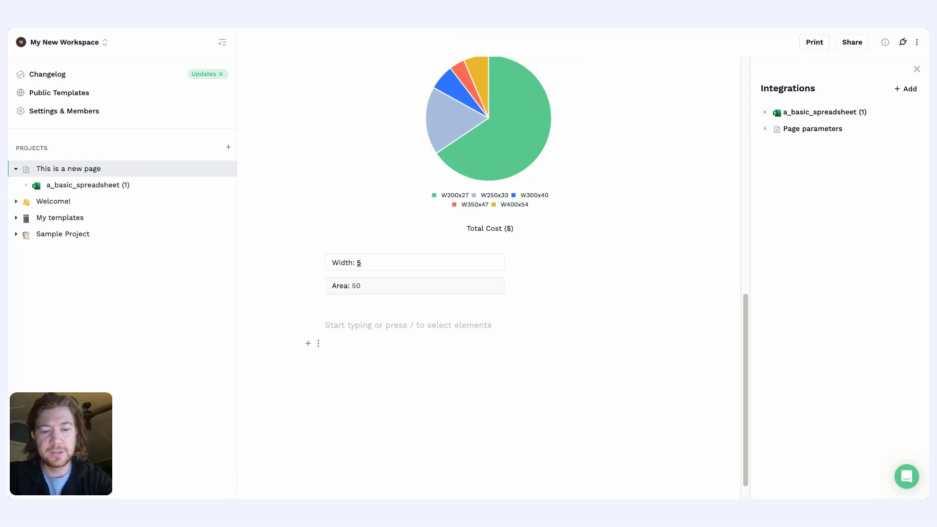
text(/hea)
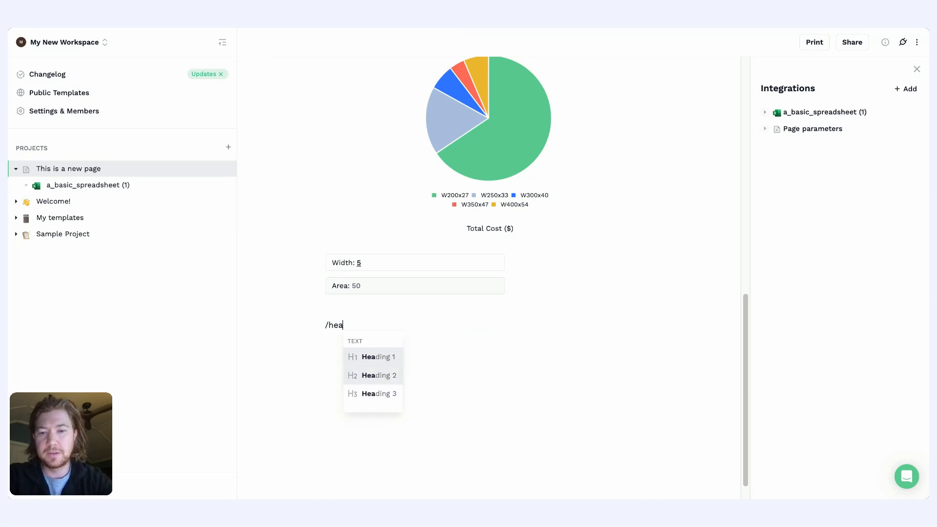
key(Return)
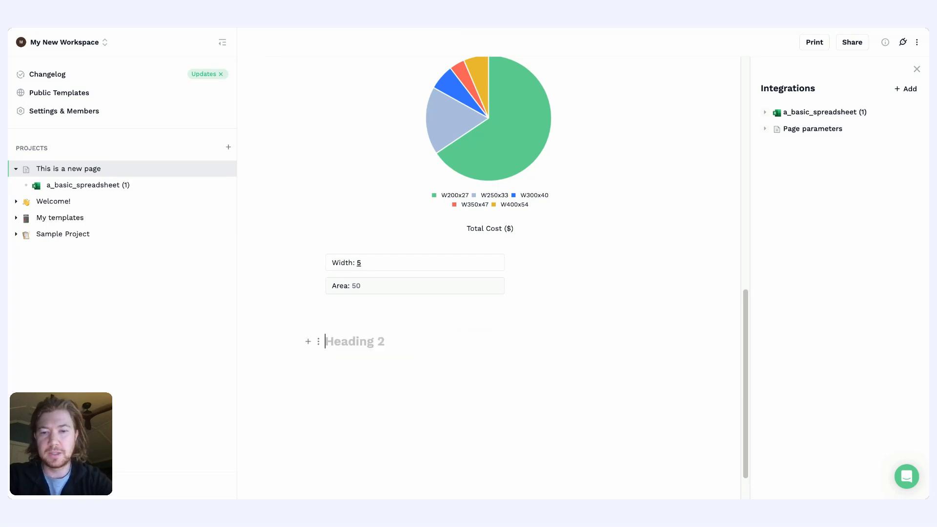
text(Python)
key(Return)
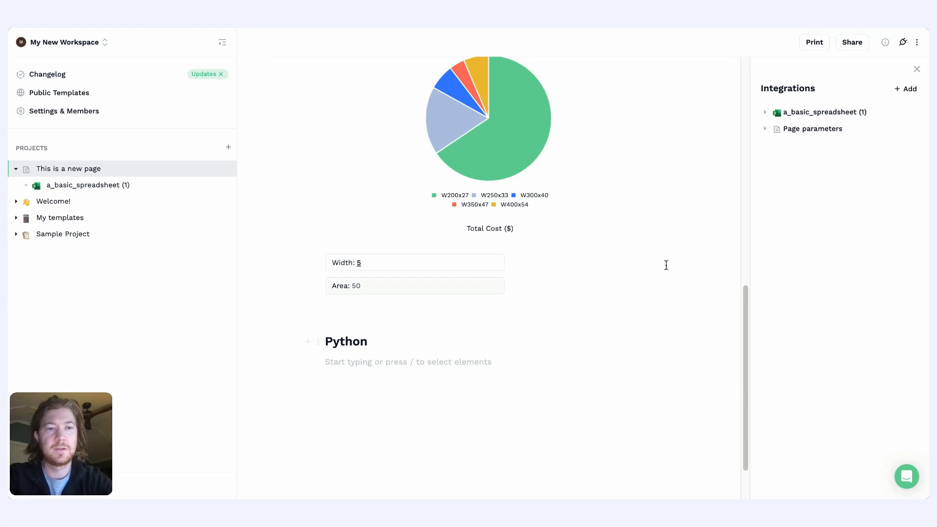
- Add a Python code source integration to the page
scroll(320, 370, down, 1)
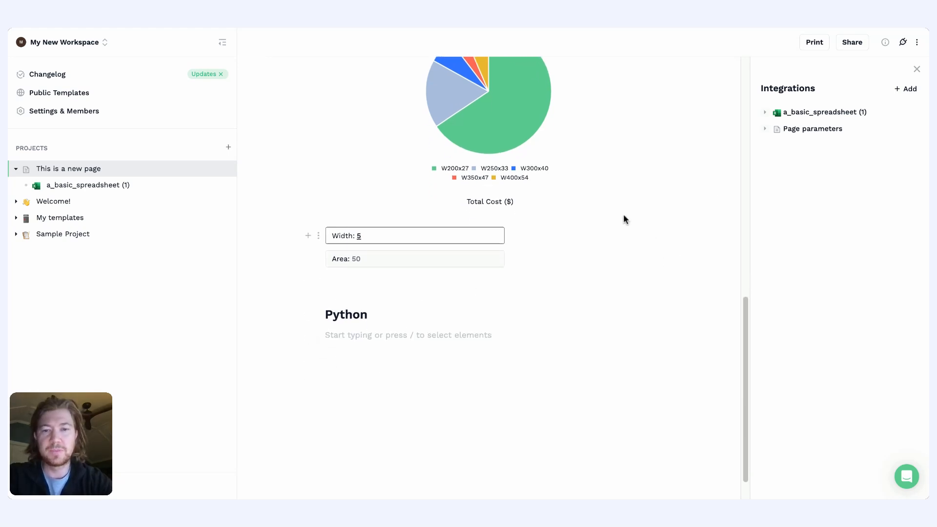
click(909, 90)
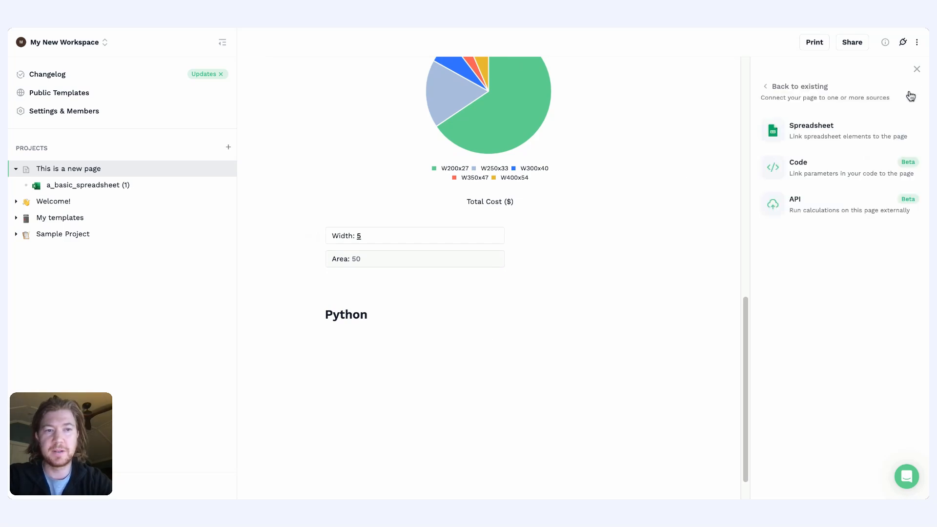
click(830, 163)
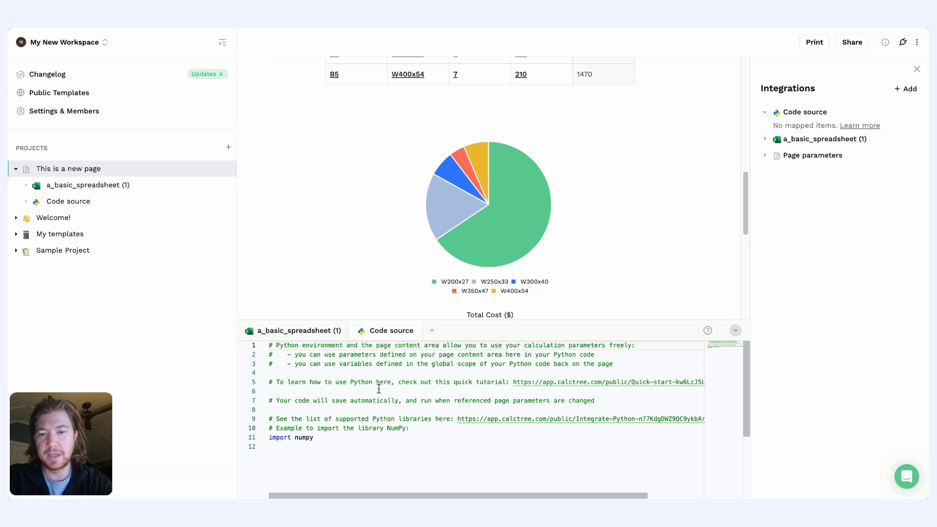
- Delete the template comments in the code source, leaving only the import numpy line
scroll(429, 221, down, 5)
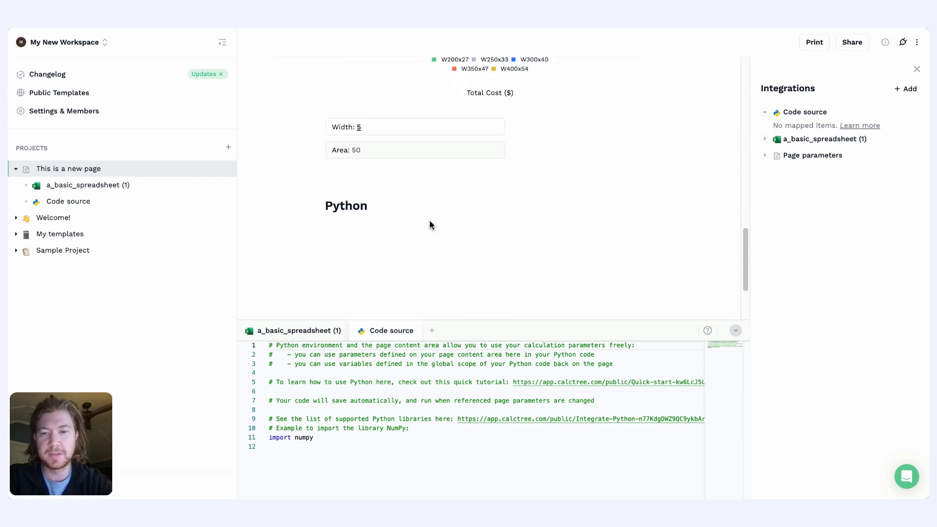
click(429, 221)
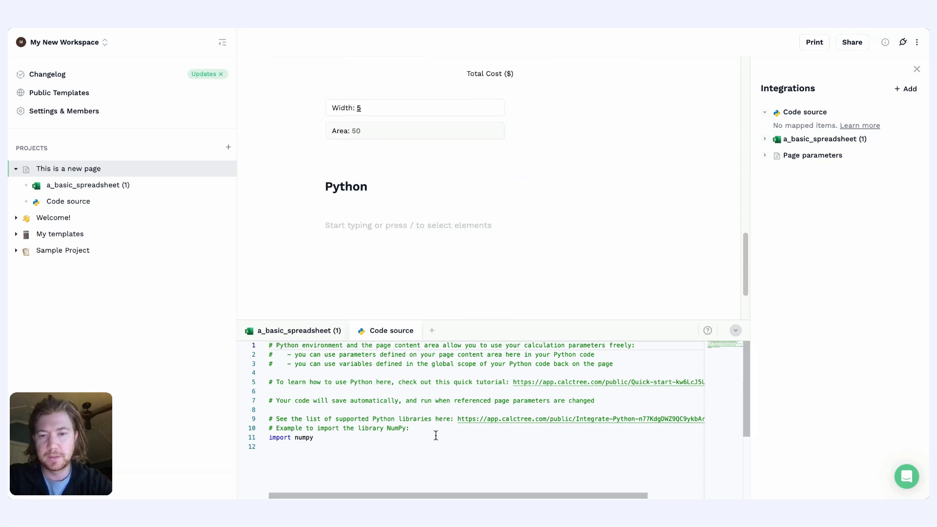
drag(429, 429, 267, 345)
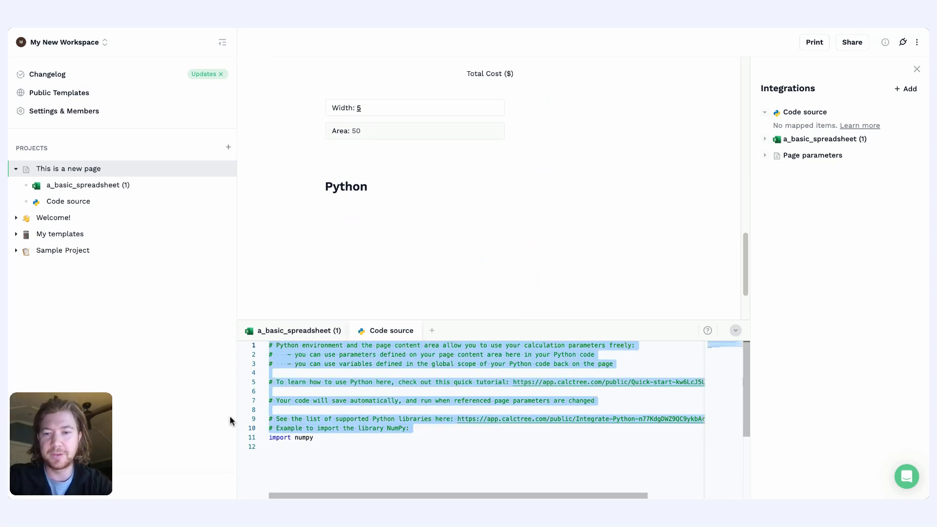
key(BackSpace)
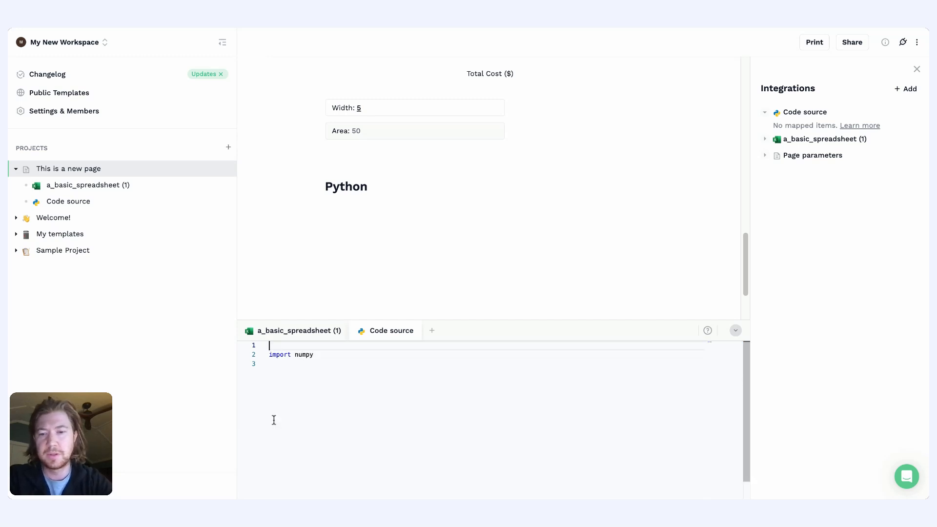
key(Delete)
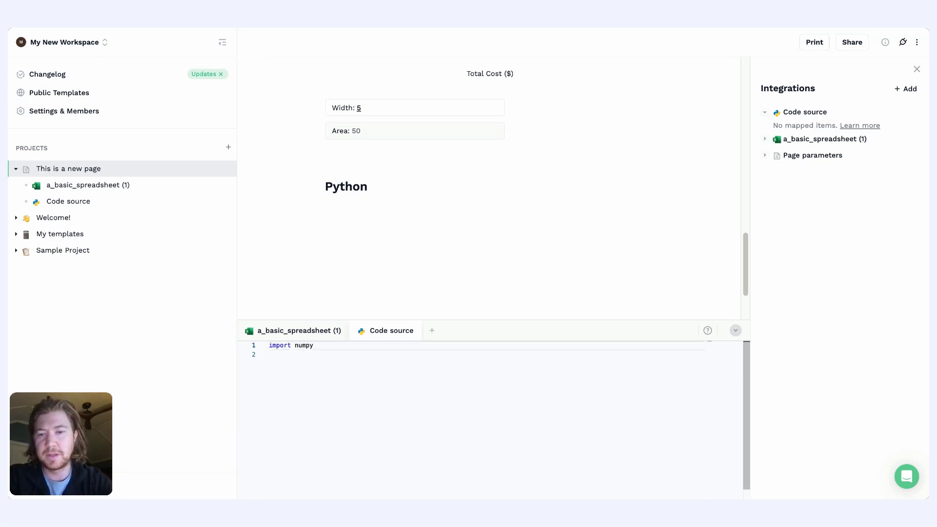
- Define the variables length1 = 10 and width1 = 5 below the import line in the Python code
key(Return)
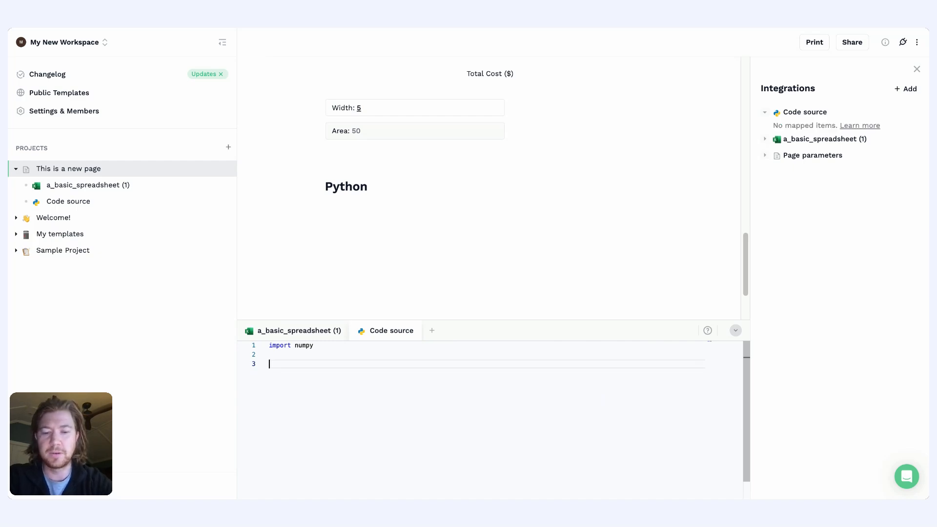
text(length)
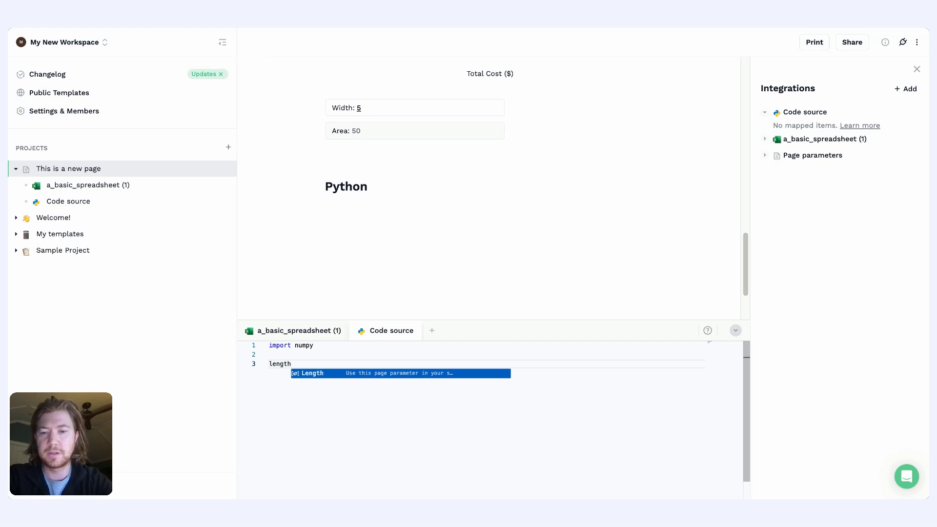
text(1)
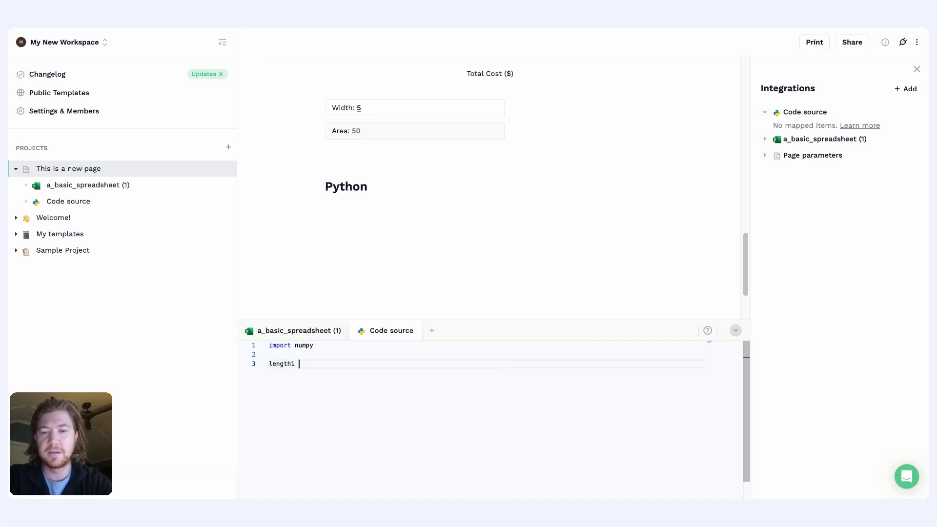
text( = 10)
key(Return)
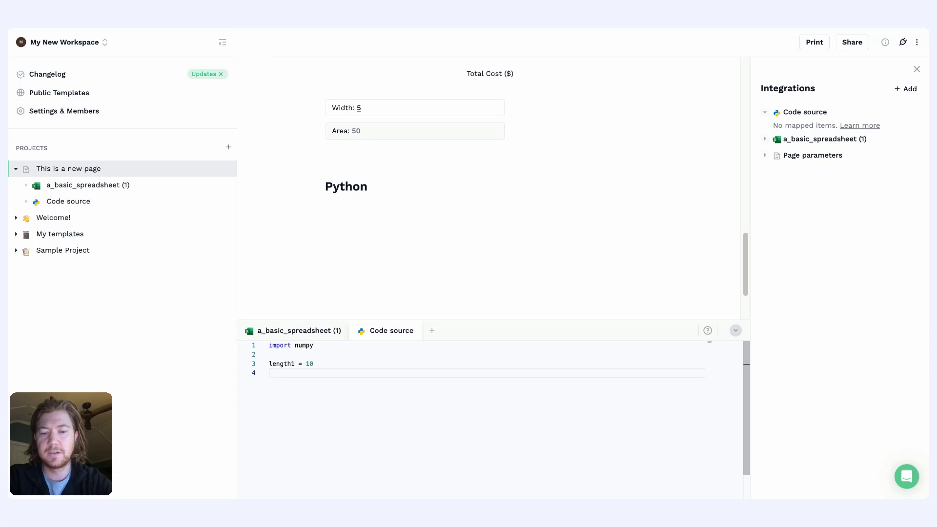
text(wi)
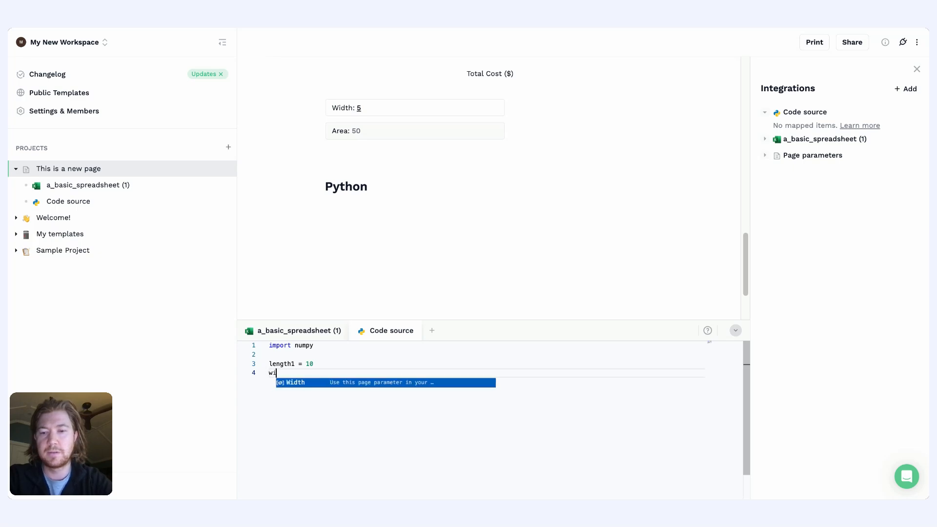
text(dth1)
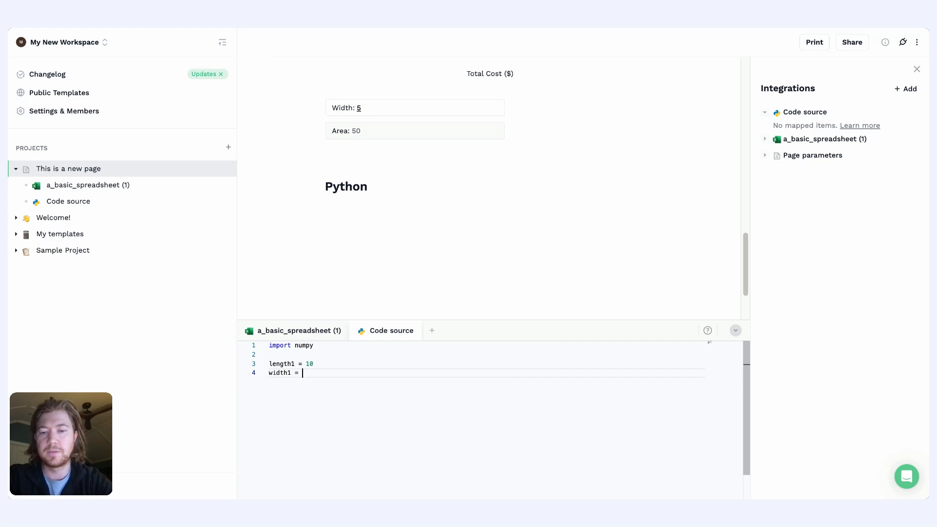
text( = 5)
key(Return)
- Add the line area1 = length1*width1 to the Python code
text(ar)
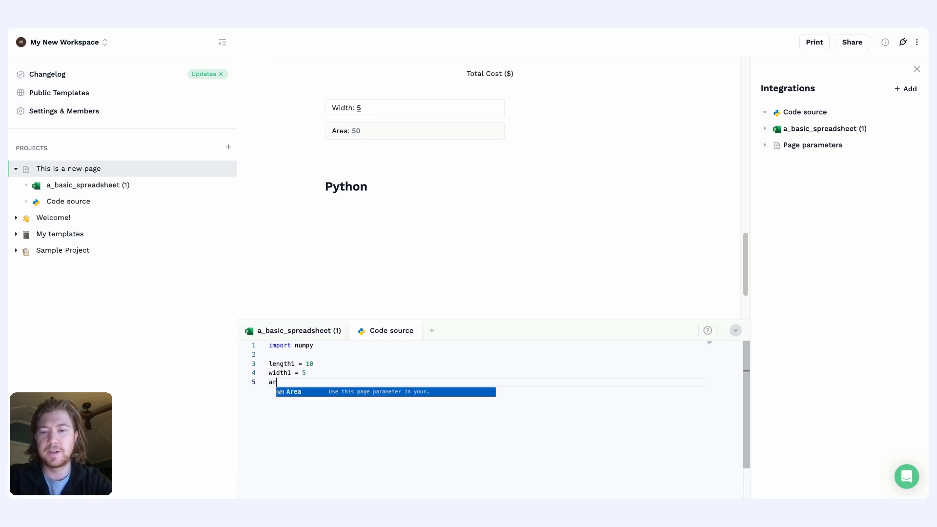
text(ea1)
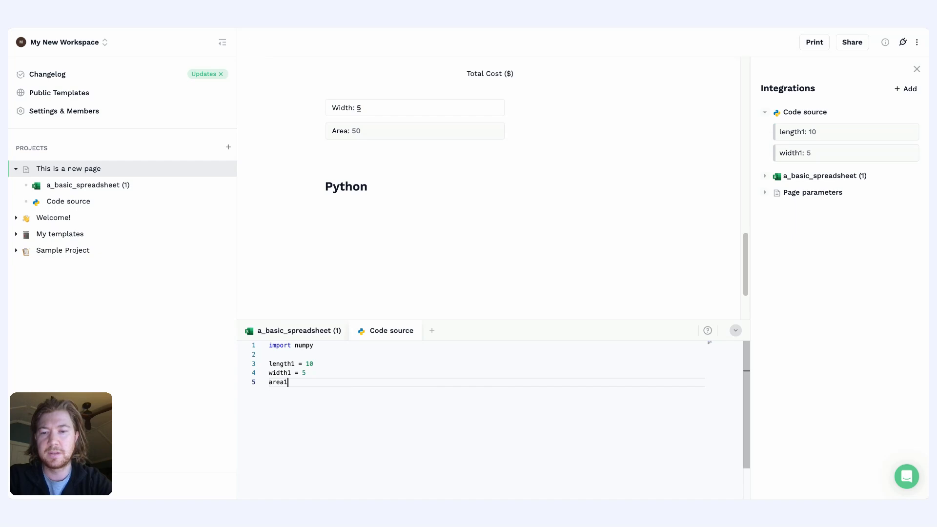
text( = )
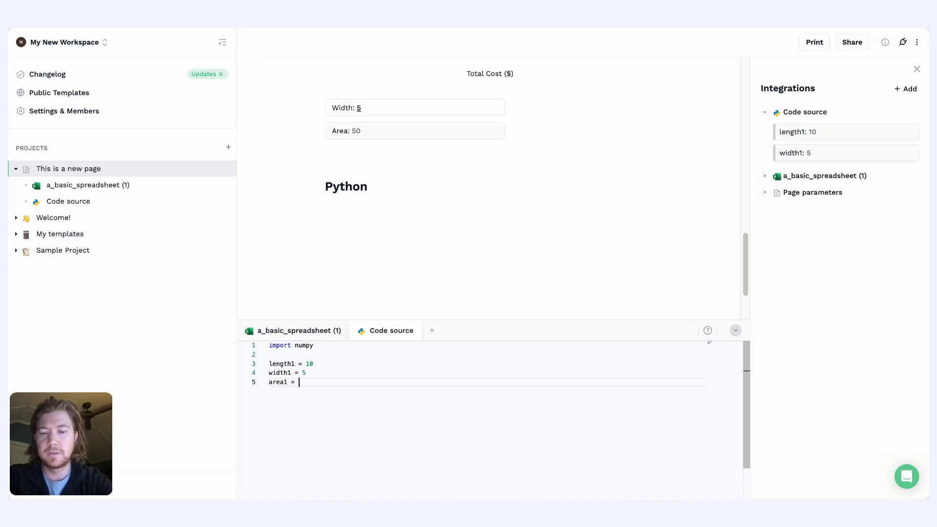
text(length)
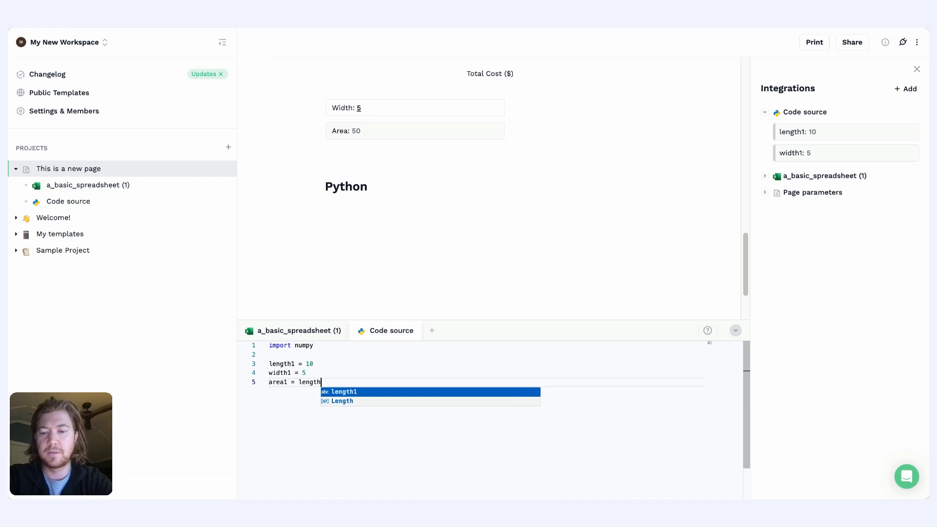
text(1)
key(Escape)
text(*width1)
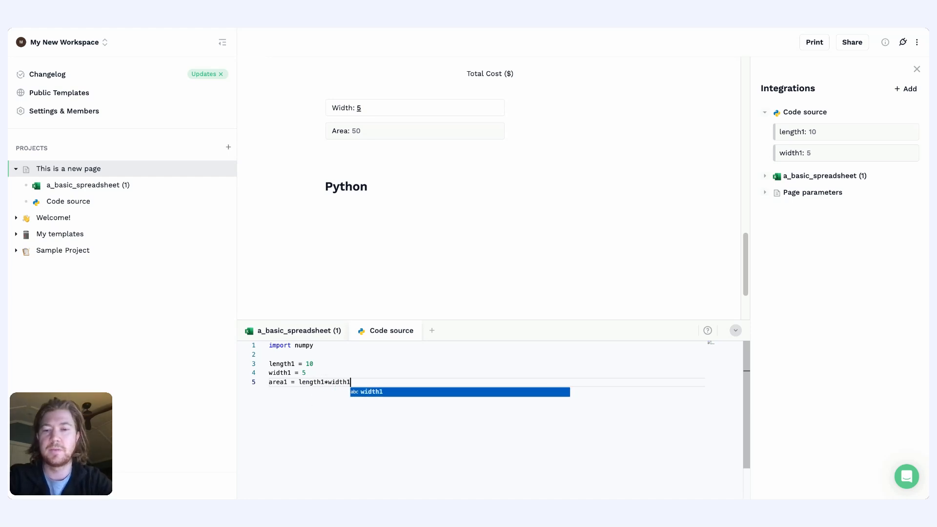
key(Escape)
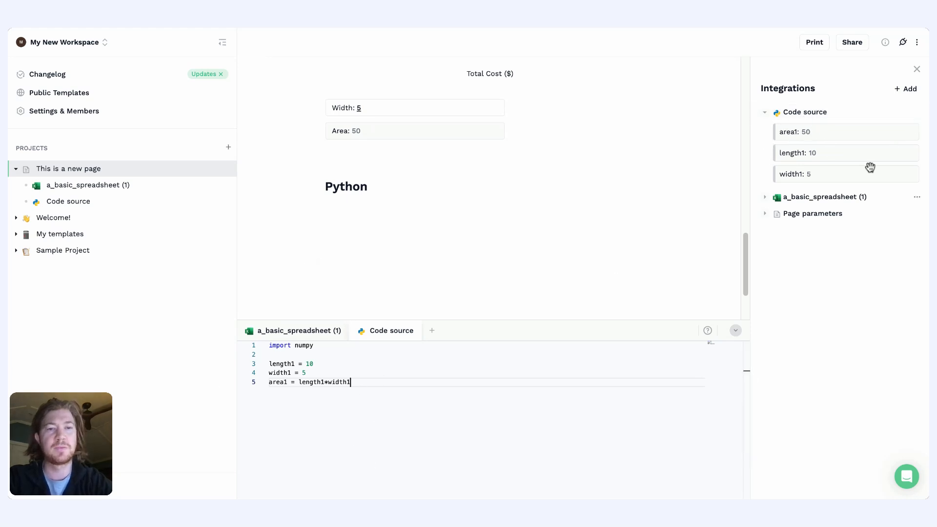
- Insert the code source parameters area1 and length1 under the Python heading, with length1 above area1
drag(835, 135, 476, 229)
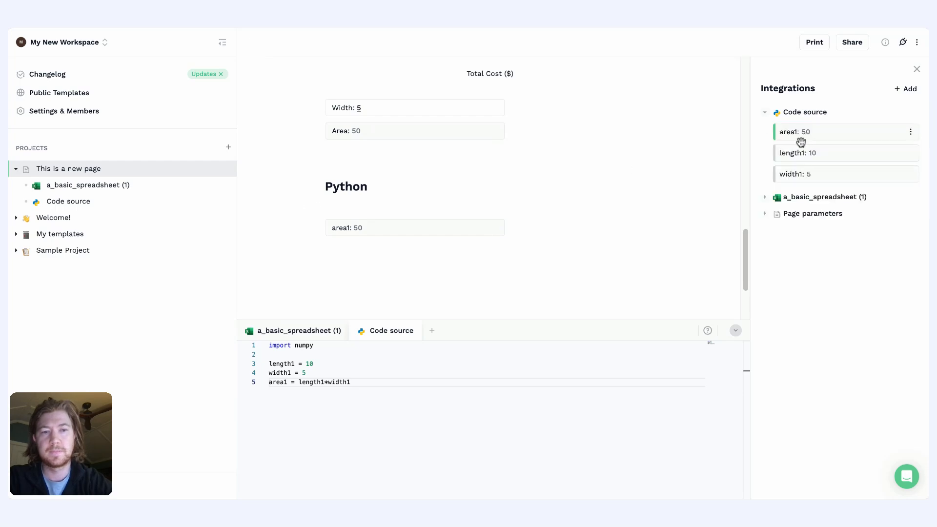
drag(800, 150, 438, 212)
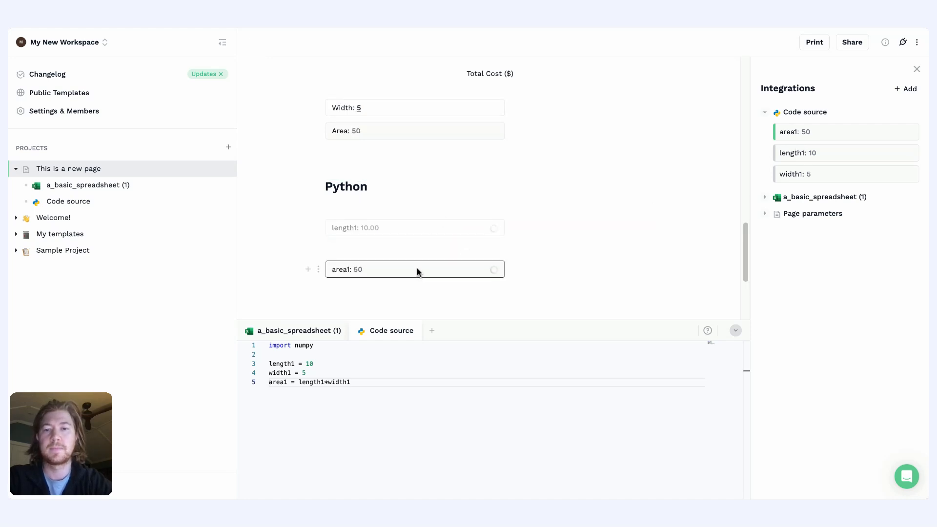
click(404, 293)
scroll(385, 240, down, 1)
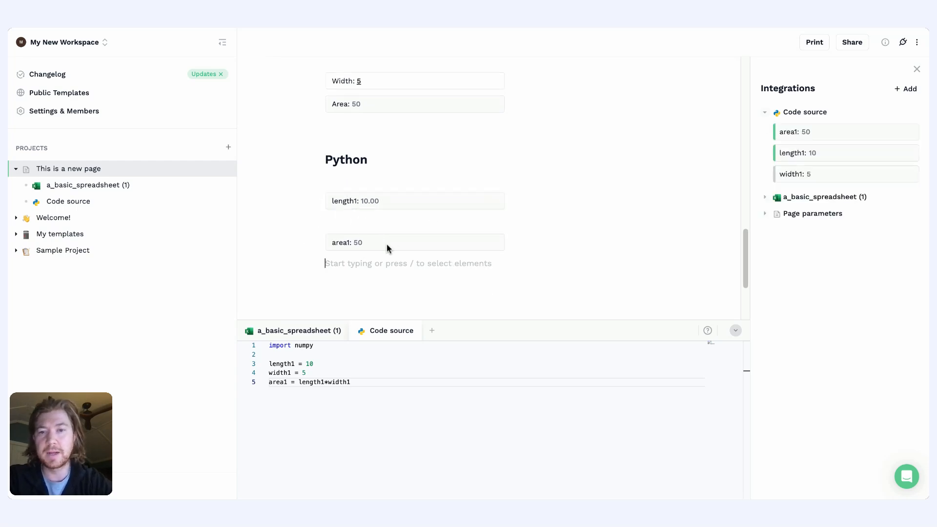
- Inspect the formula and format settings of the page's length1 parameter, then place the cursor on the empty line beneath it
click(394, 203)
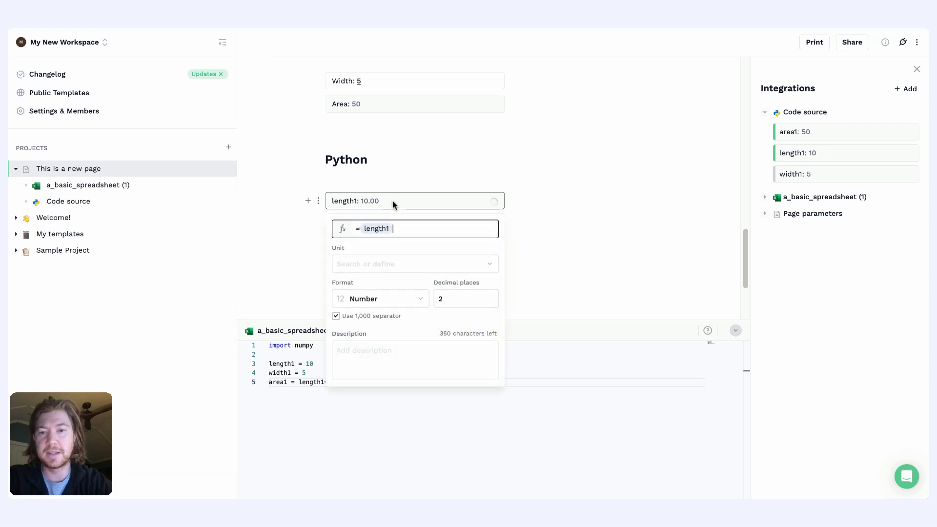
click(276, 248)
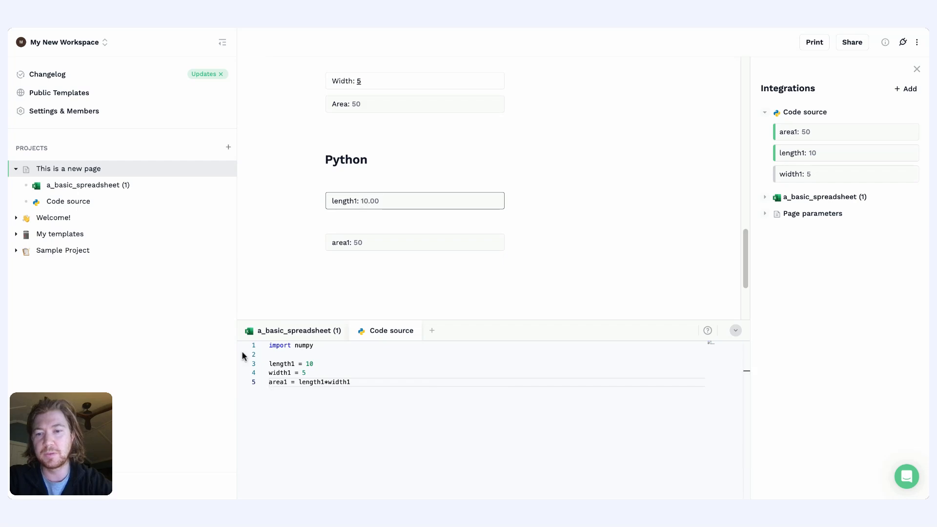
click(368, 282)
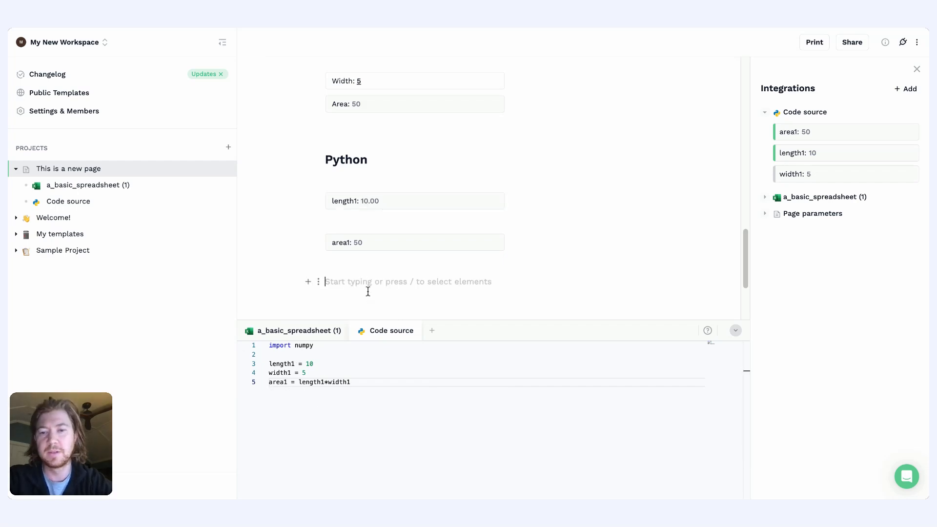
click(374, 220)
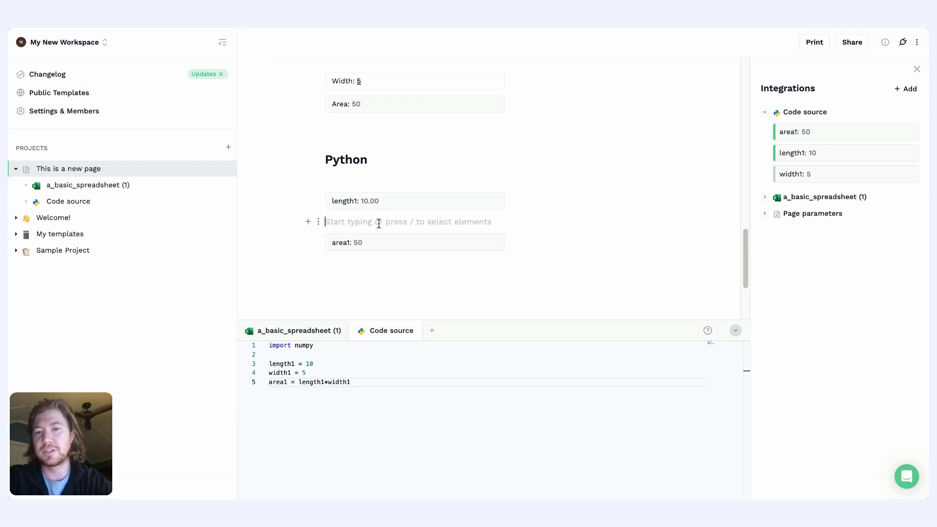
- Delete the length1 parameter from the page's Python section
scroll(382, 226, up, 1)
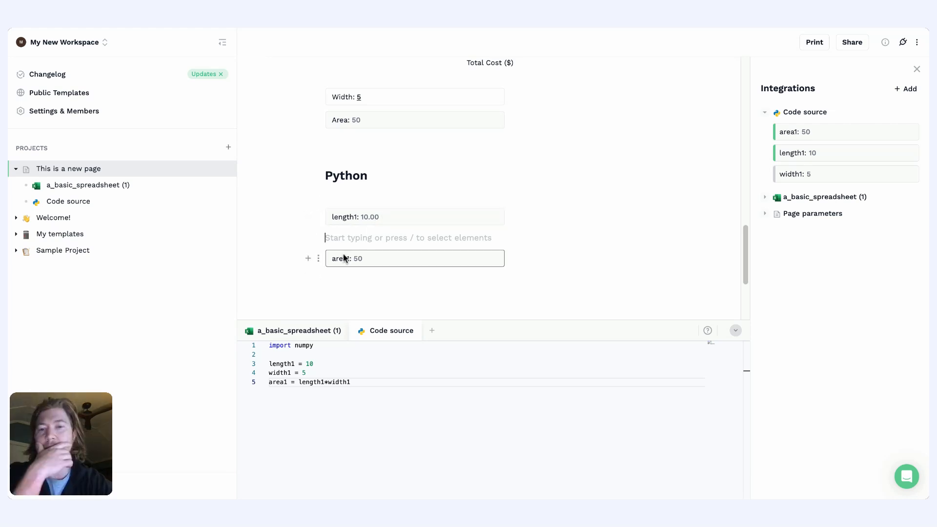
click(318, 217)
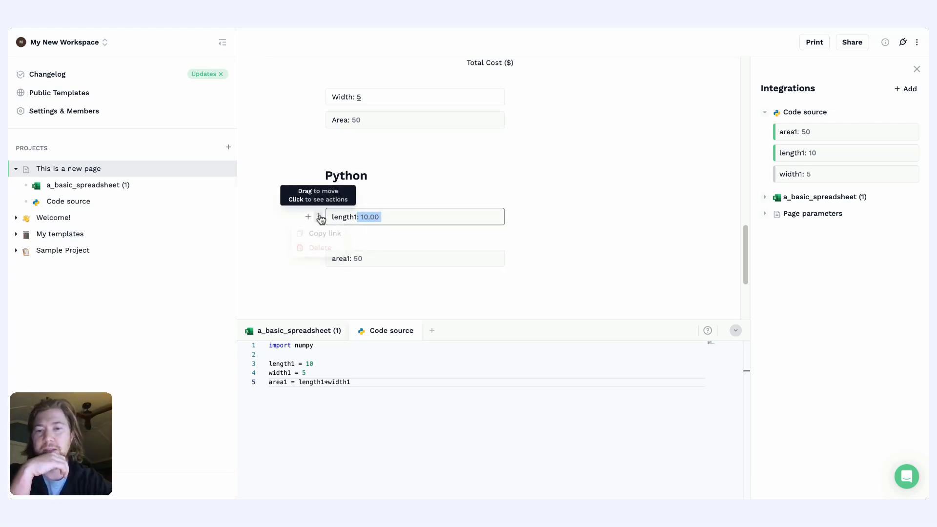
click(312, 250)
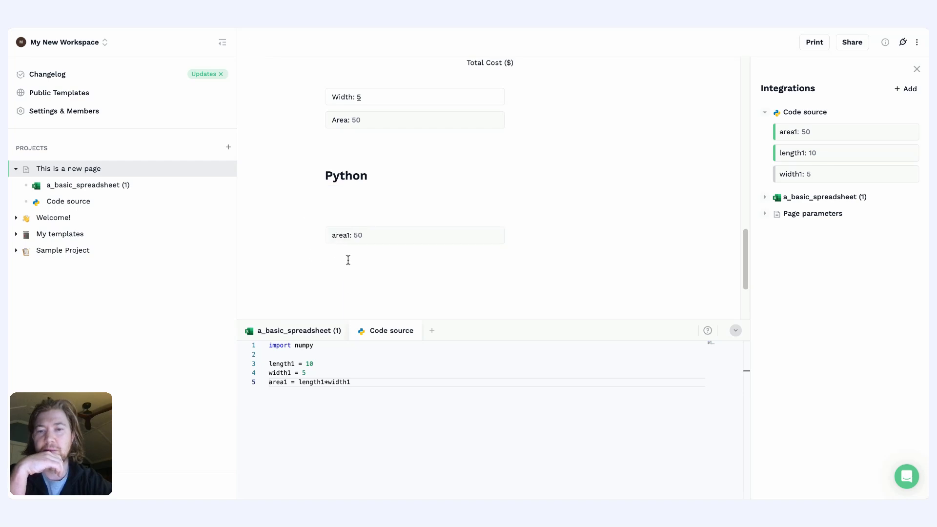
- Insert a new parameter field named length_param_py above area1 under the Python heading
click(367, 209)
text(/param)
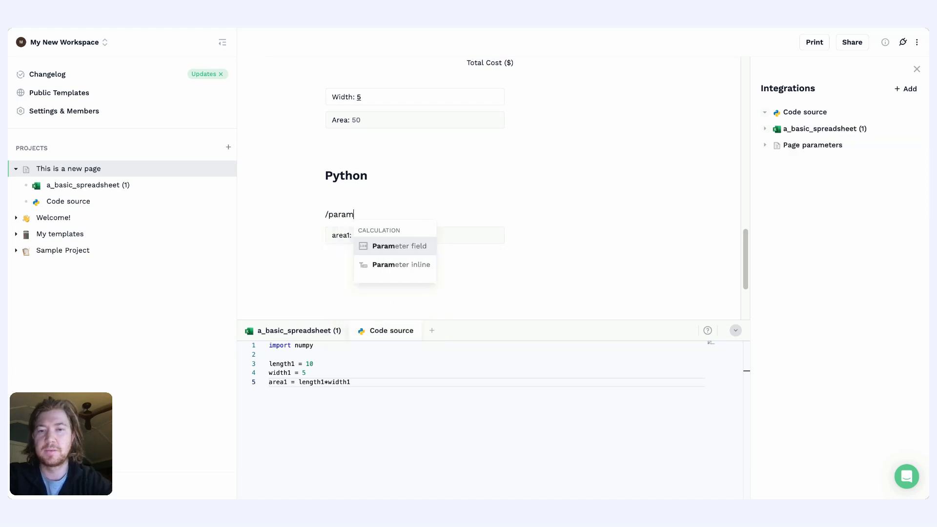
key(Return)
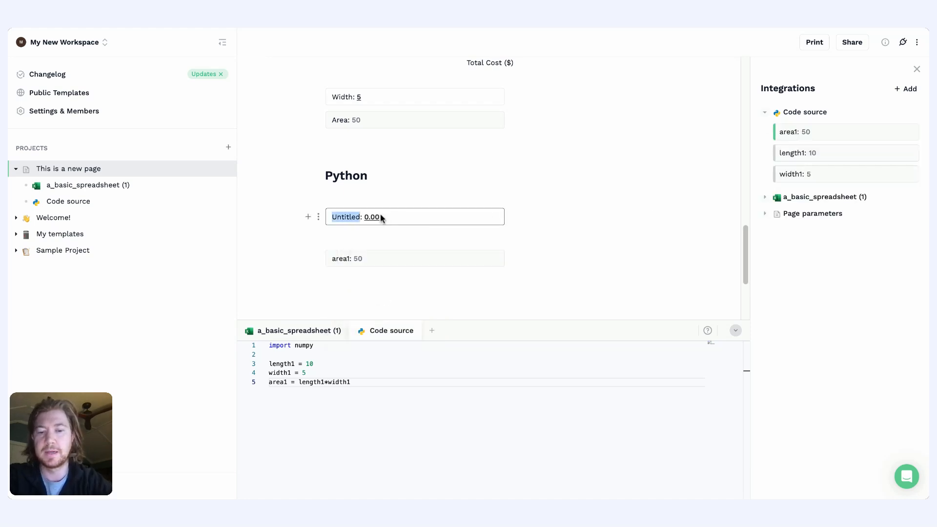
text(length_)
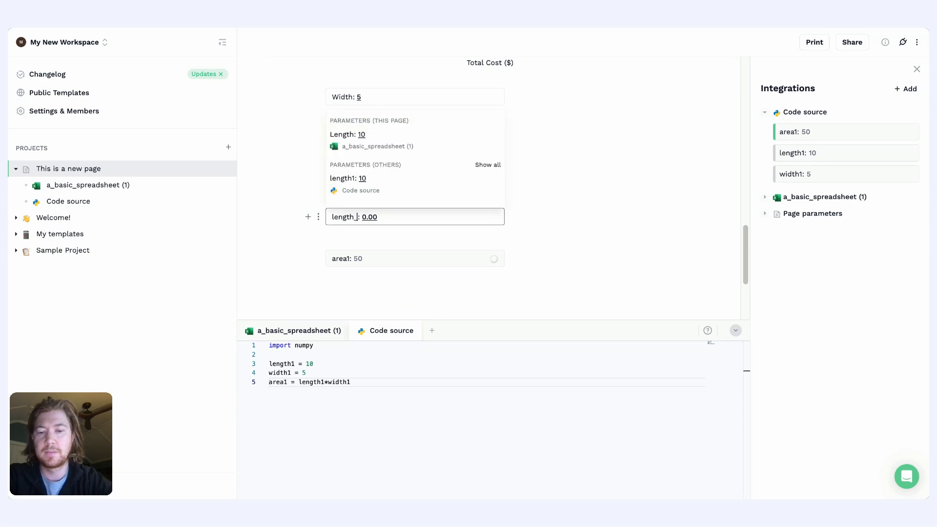
text(param)
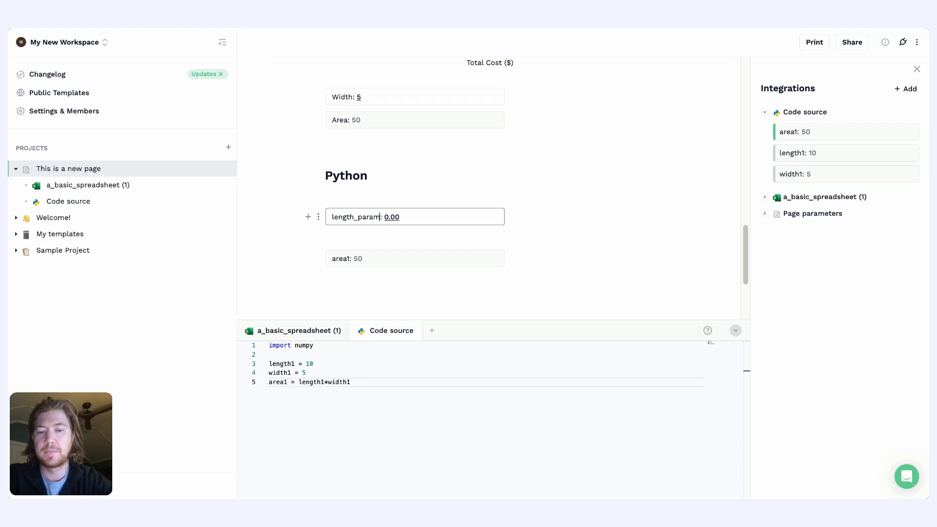
text(_py)
- Set the value of the length_param_py parameter to 5
click(415, 218)
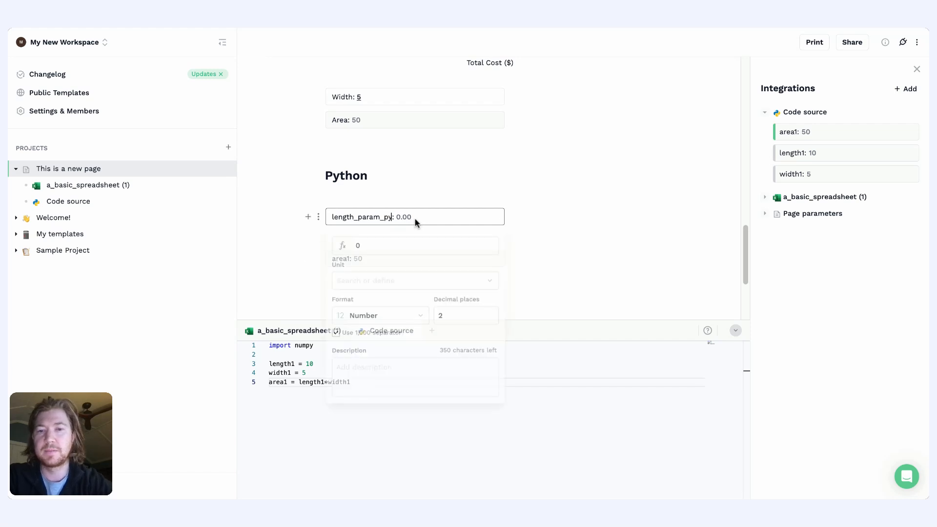
key(BackSpace)
text(5)
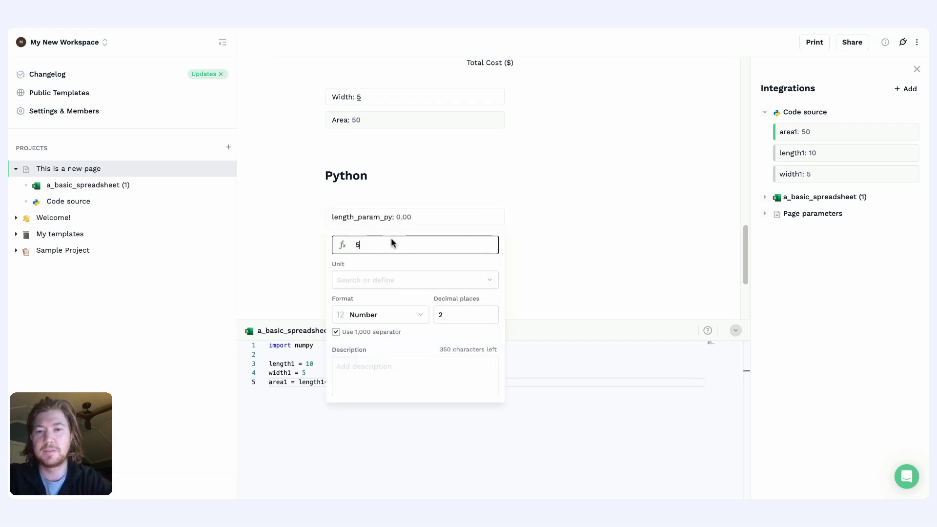
click(256, 233)
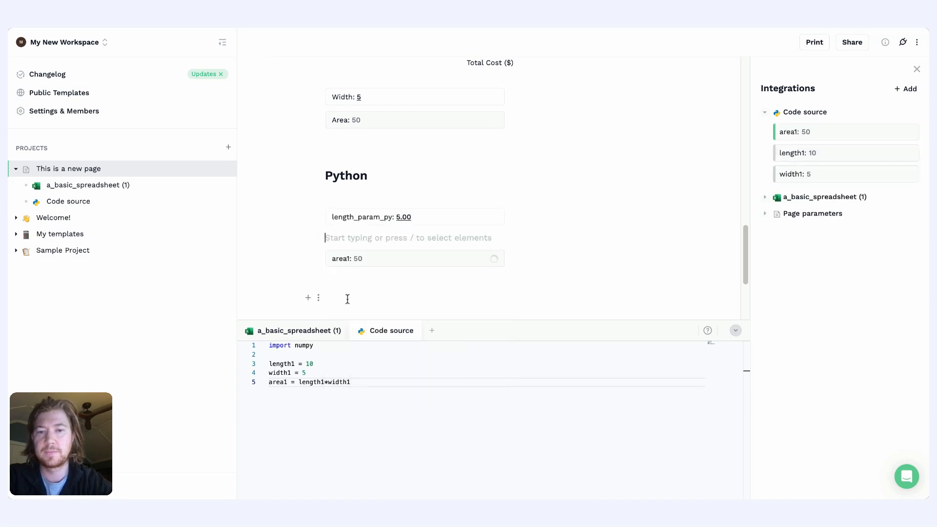
- Replace the fixed value of length1 in the Python code with the page parameter length_param_py
double_click(311, 364)
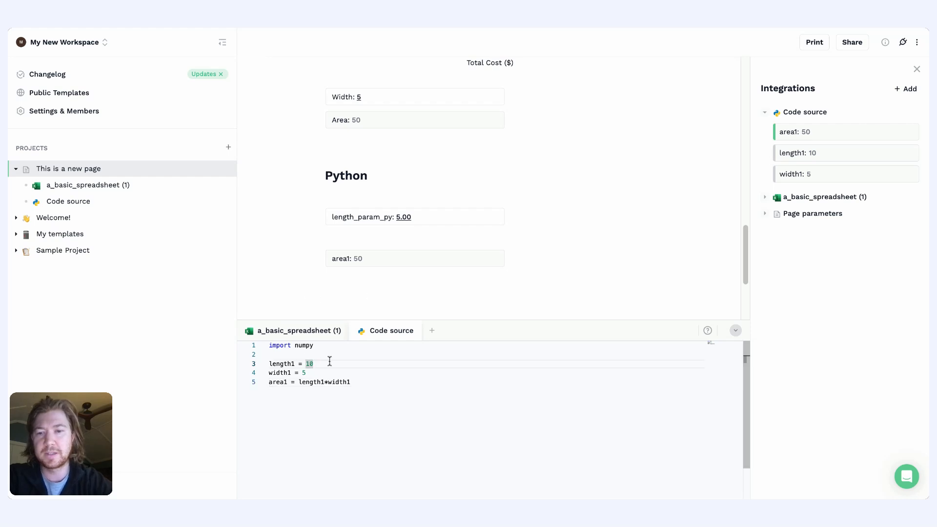
key(BackSpace)
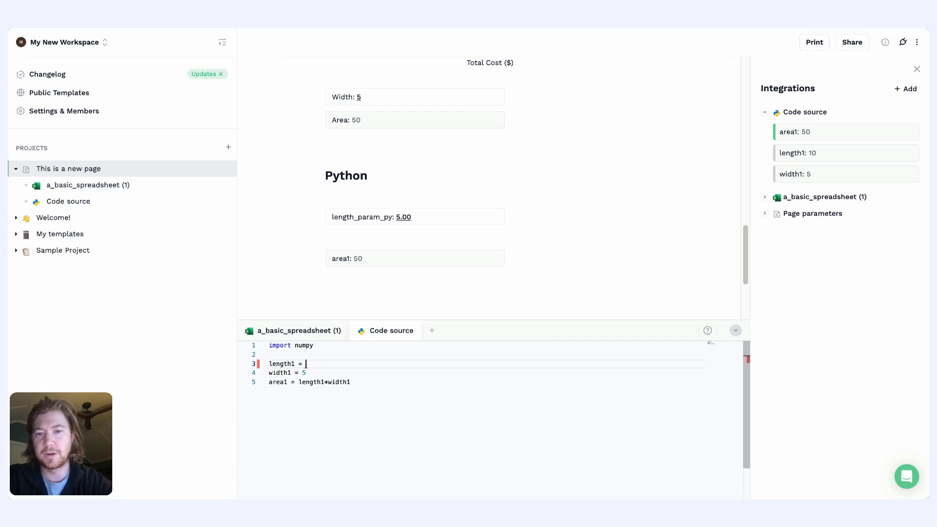
text(length)
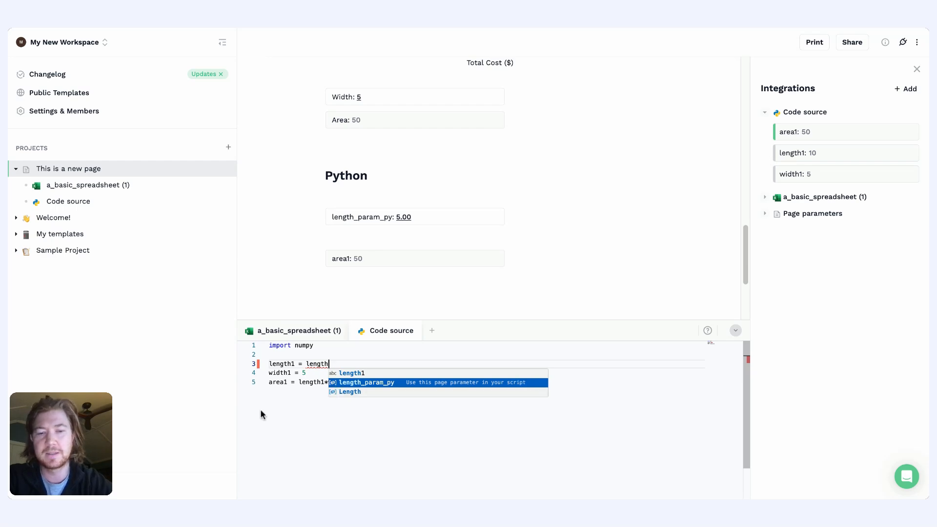
key(Return)
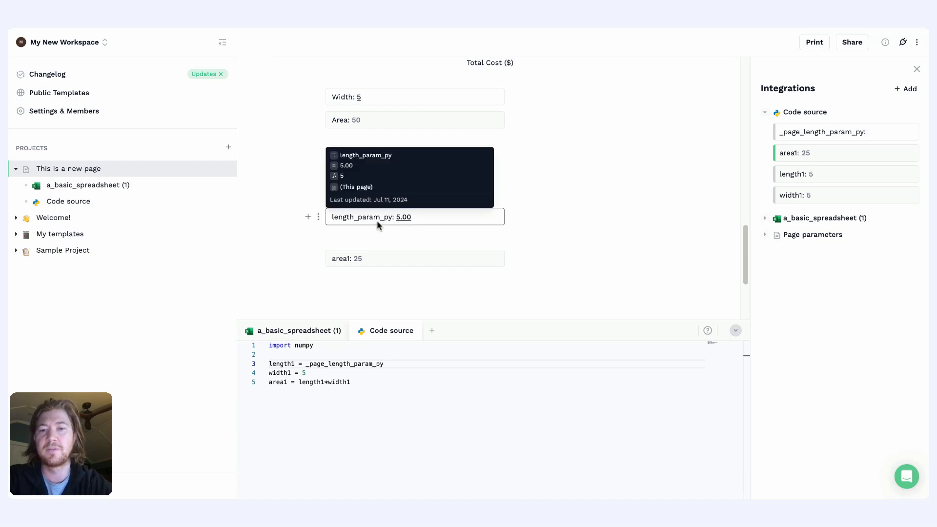
mouse_move(379, 223)
click(387, 239)
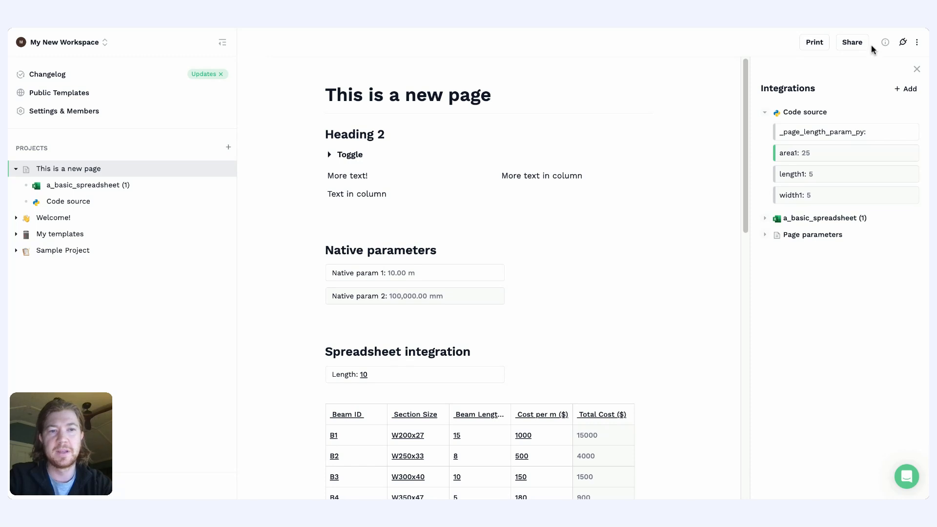
- Turn on sharing to web for the page and copy its link, then view the publishing options without publishing
click(860, 45)
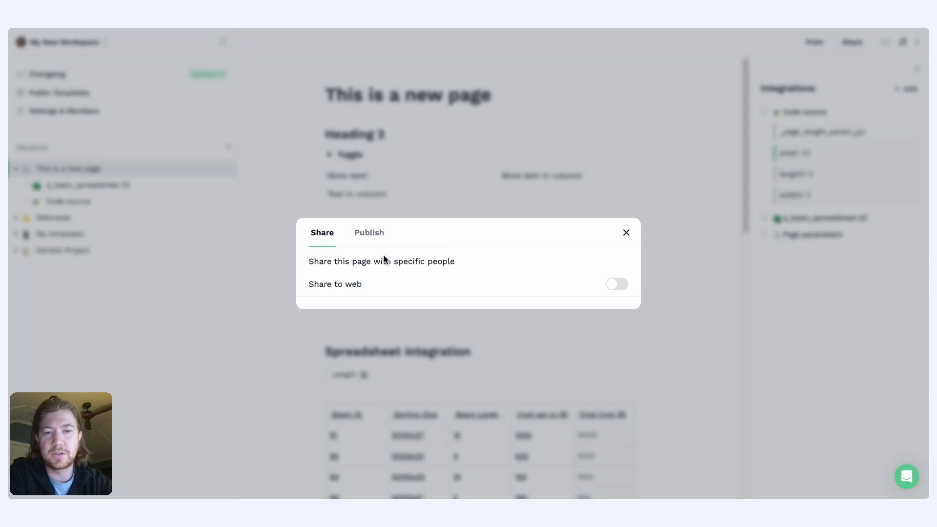
click(617, 285)
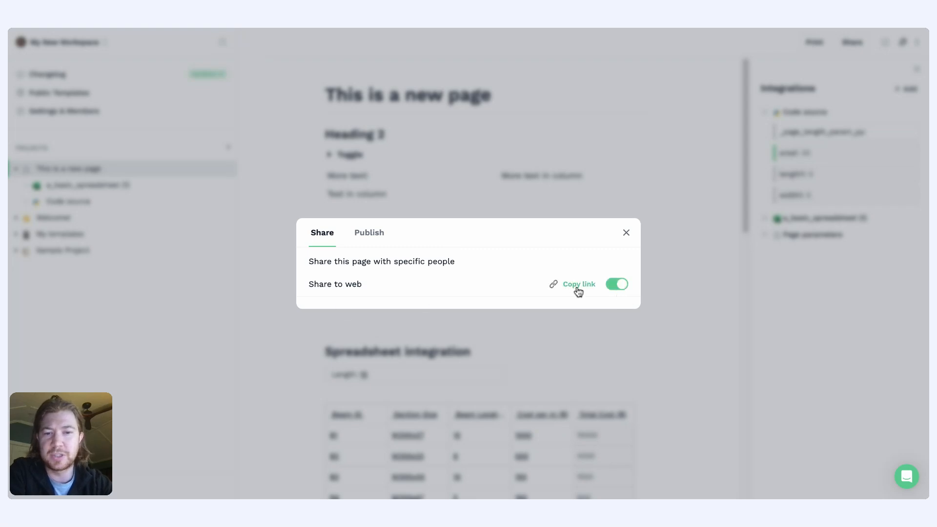
click(578, 291)
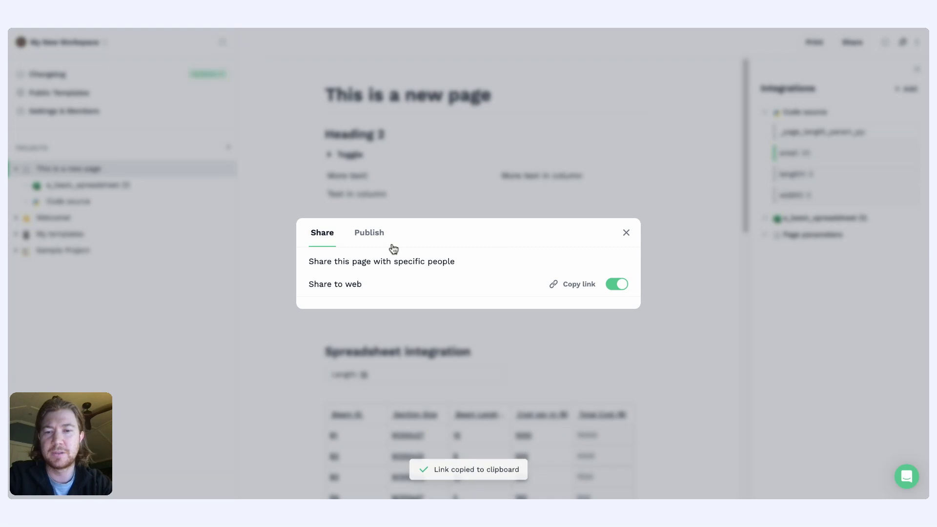
click(377, 234)
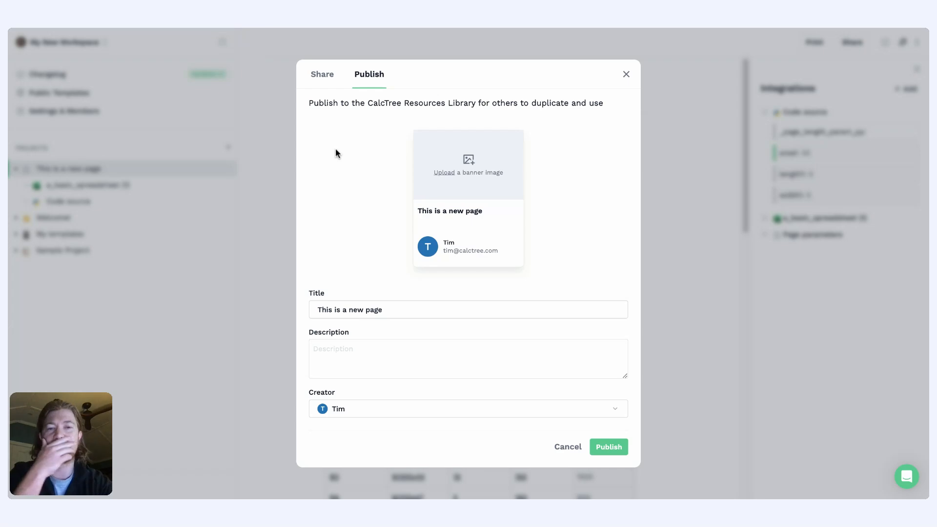
click(627, 75)
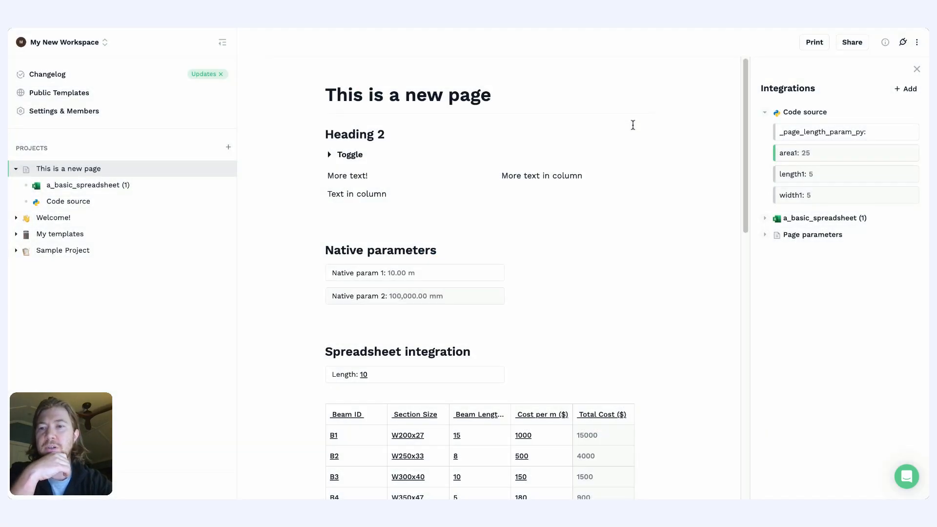
- Review the workspace members and the form for inviting users, then return to the main page
click(63, 113)
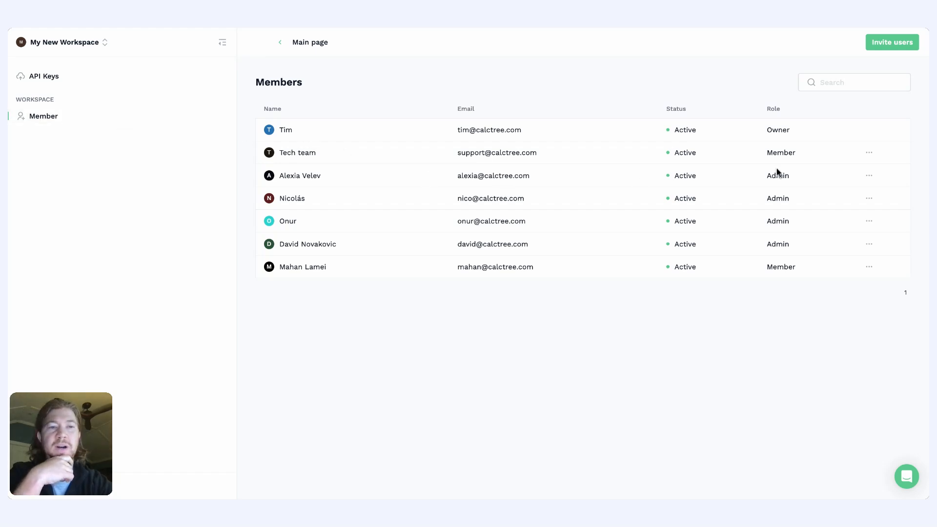
click(898, 51)
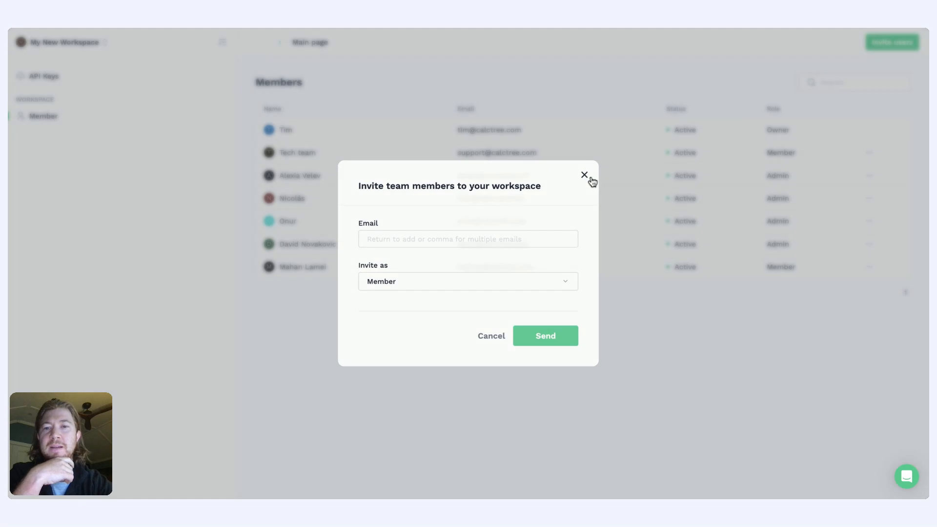
click(586, 175)
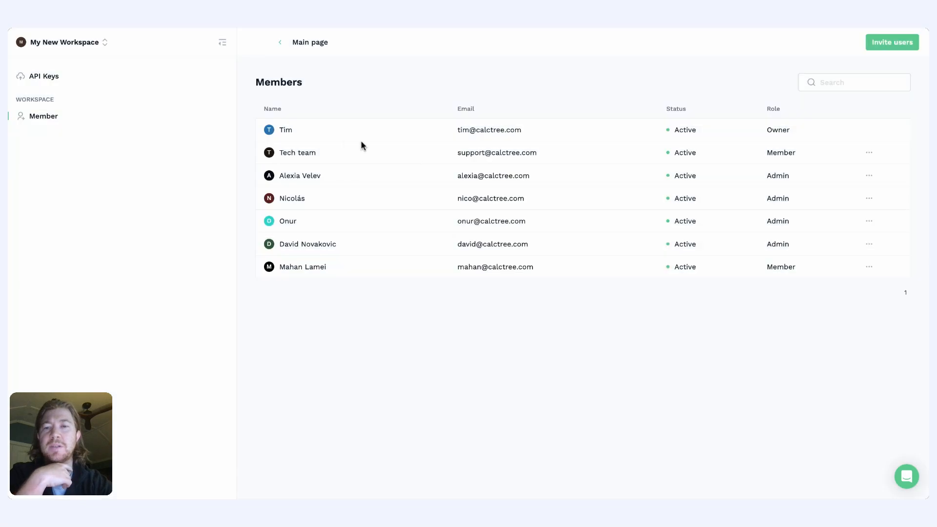
click(281, 47)
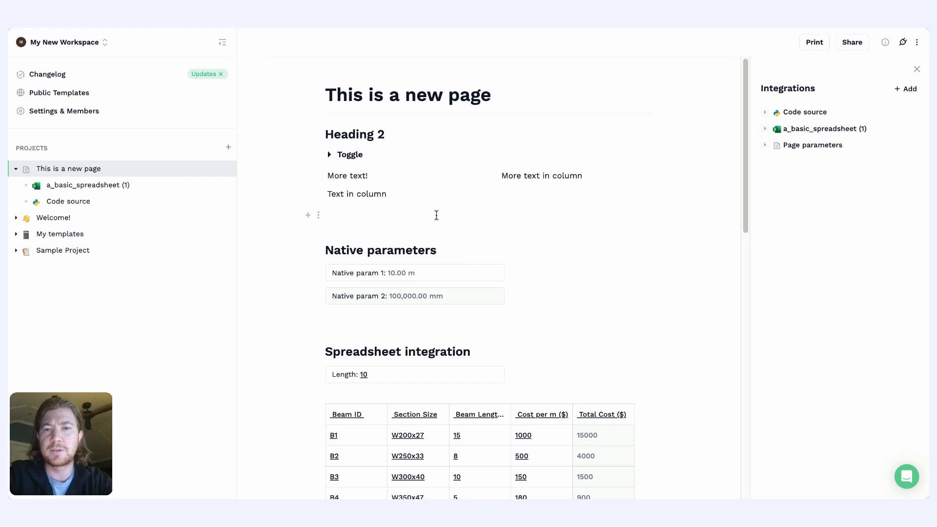
- Add an API integration to the page and copy its page ID
click(921, 91)
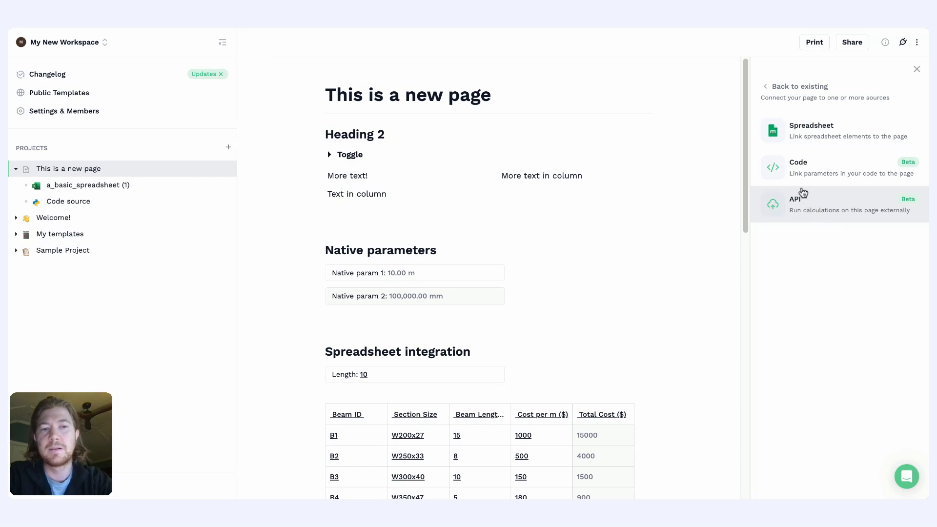
click(801, 204)
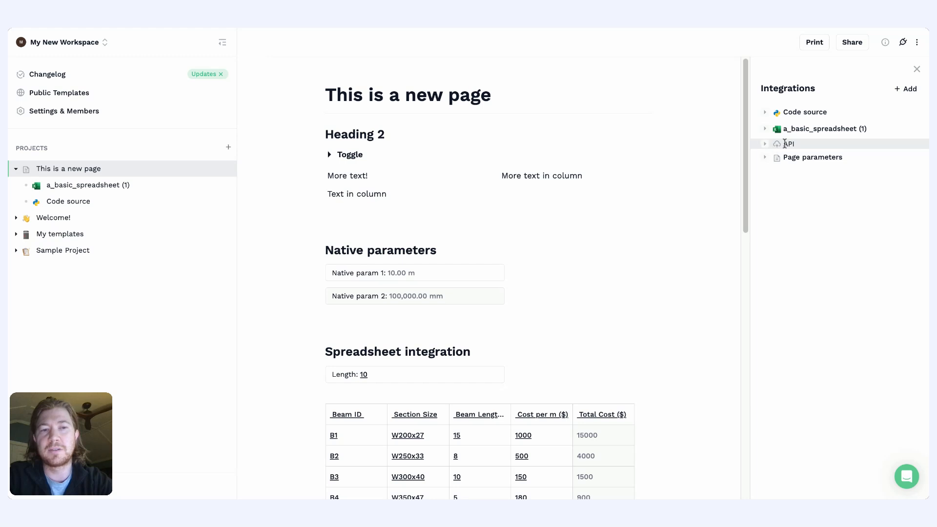
click(765, 145)
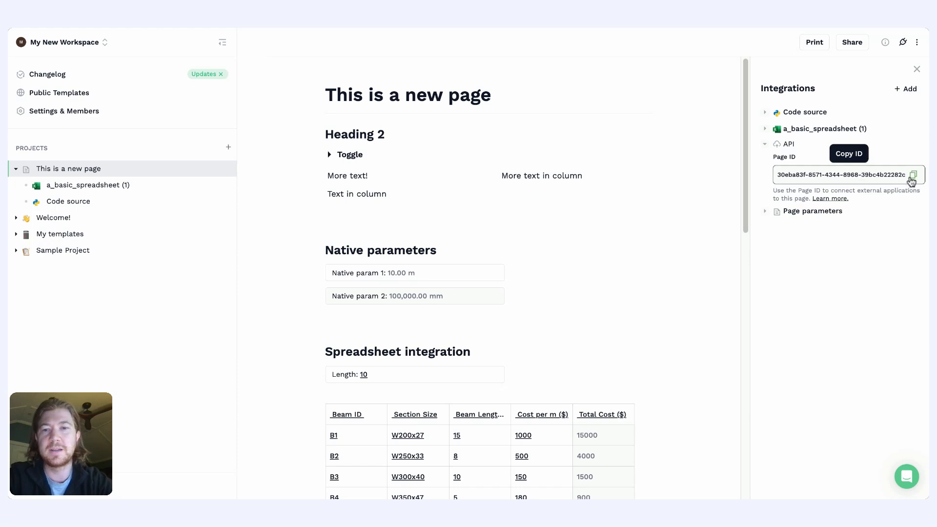
click(912, 176)
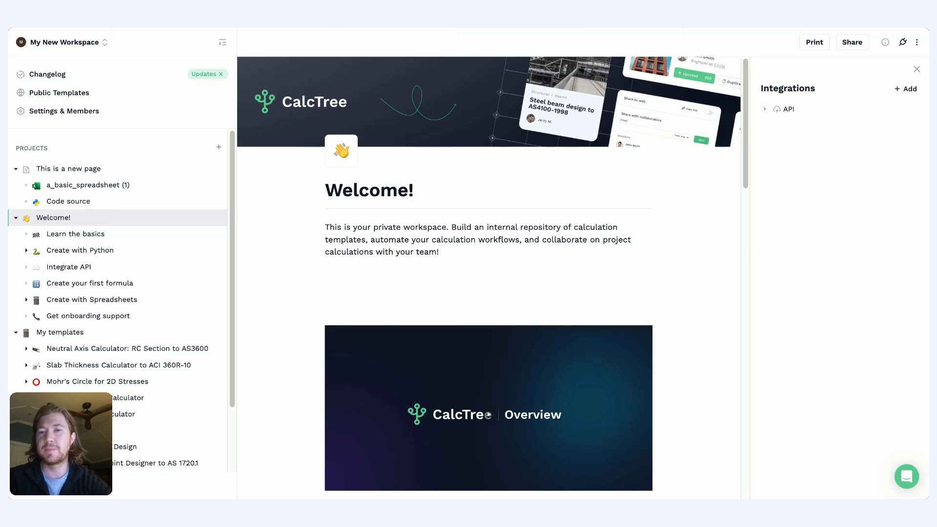
- Look through the pages listed under Welcome! and My templates in the project list
scroll(118, 302, down, 3)
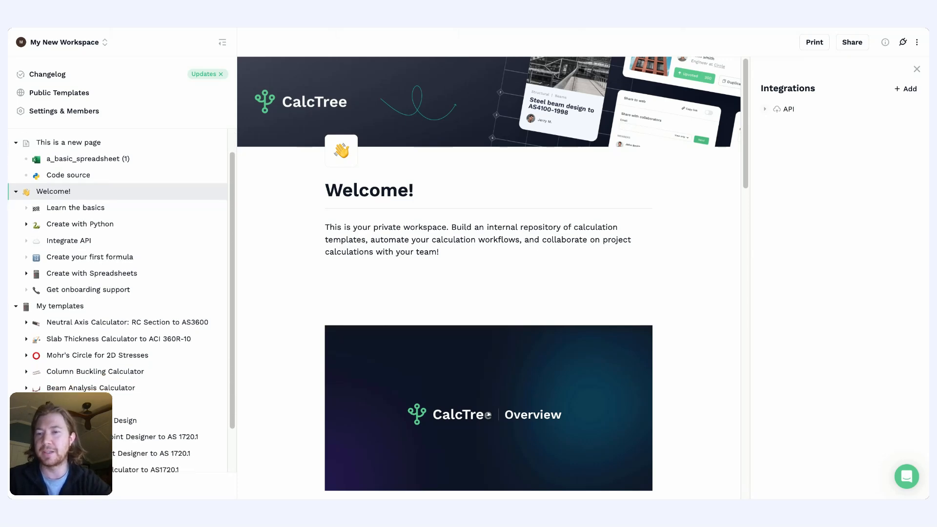
scroll(117, 303, up, 1)
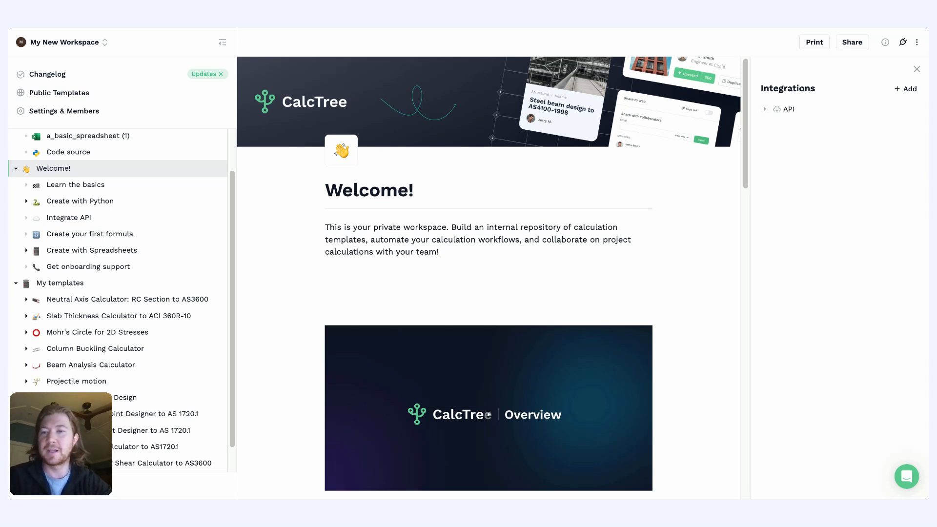
scroll(117, 298, up, 1)
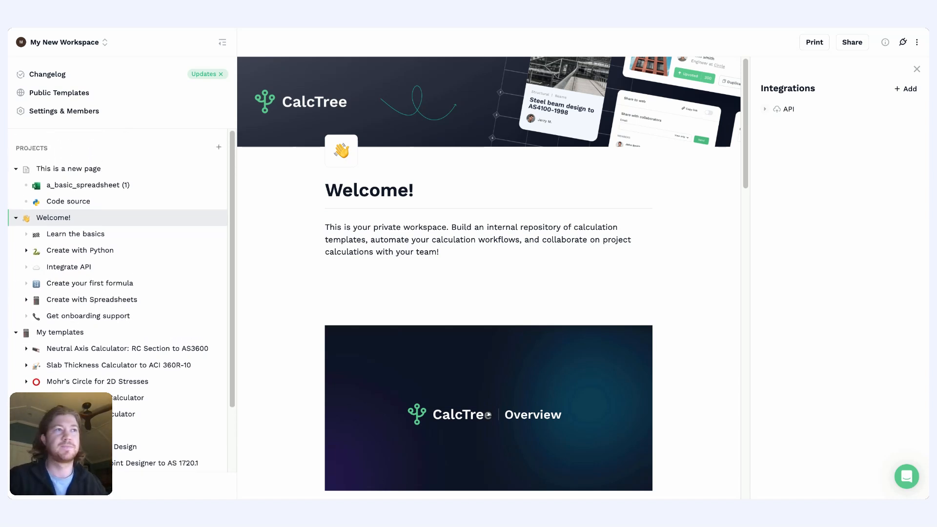